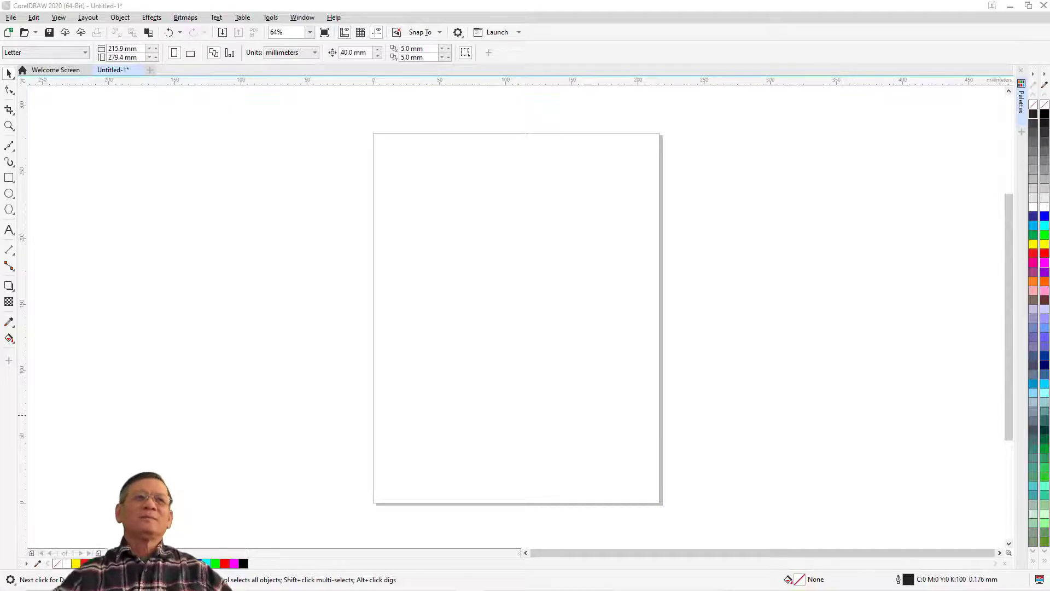
Draw a polygon on the page and set its number of sides to 3, giving a triangle about 48 mm wide and 47 mm high.
click(8, 210)
drag(467, 283, 541, 360)
key(space)
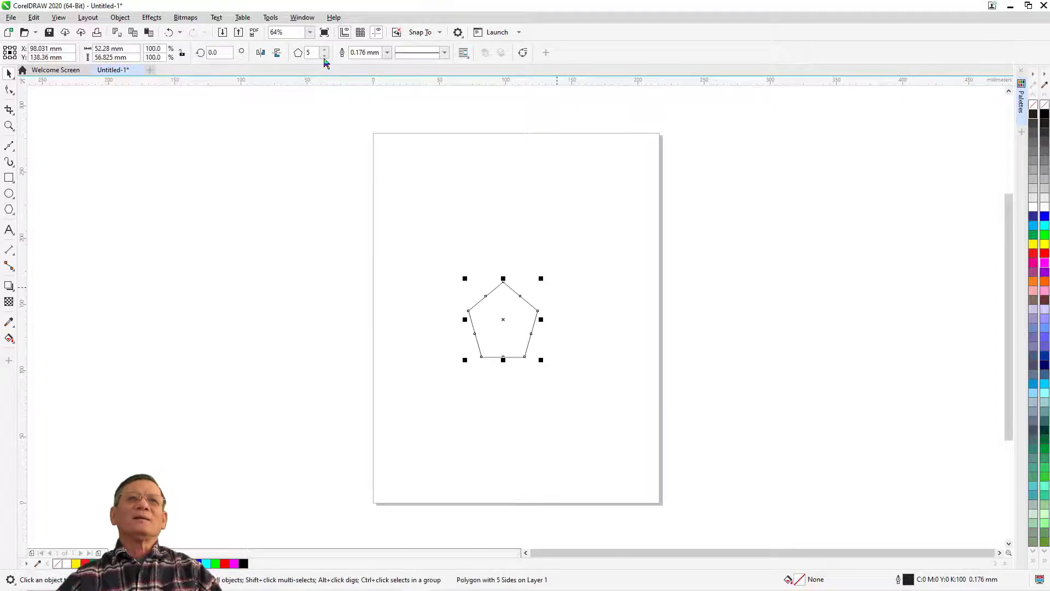
click(324, 55)
click(325, 55)
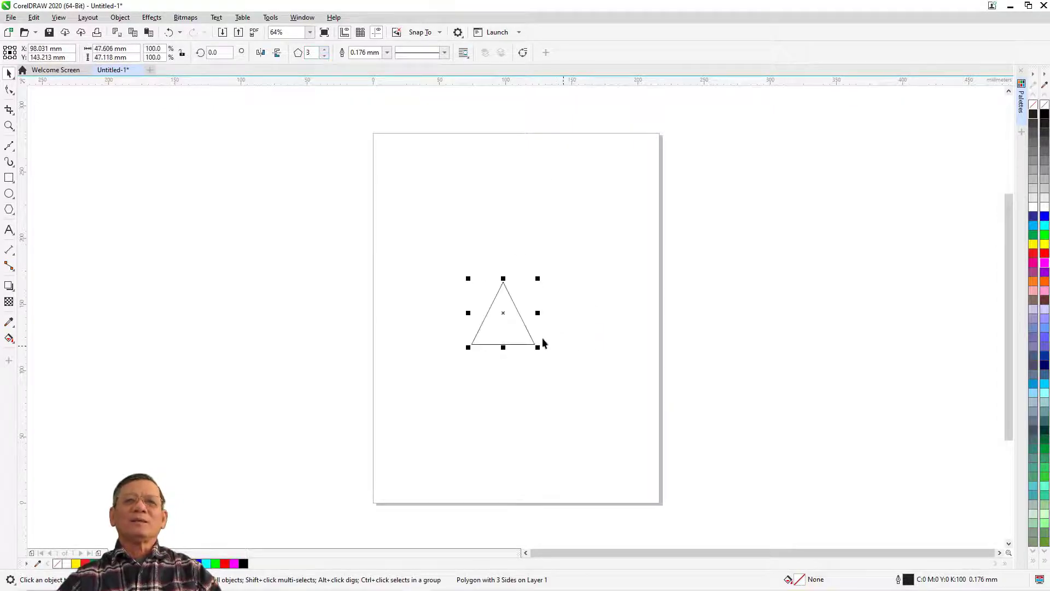
Create a vertically mirrored copy of the triangle above the original and enlarge it from its centre to about 112 mm wide.
drag(514, 316, 503, 257)
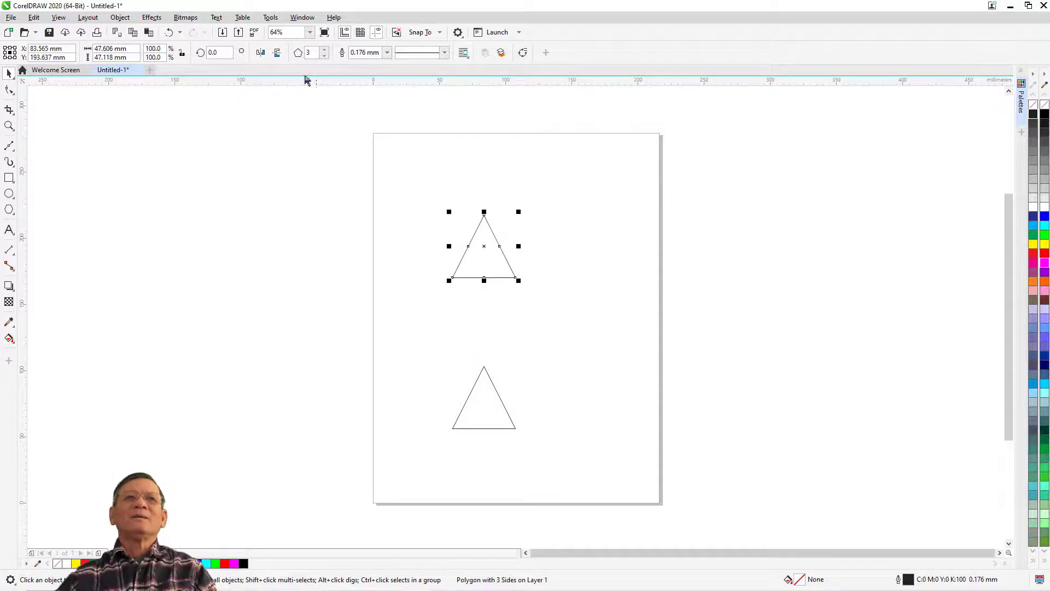
click(277, 55)
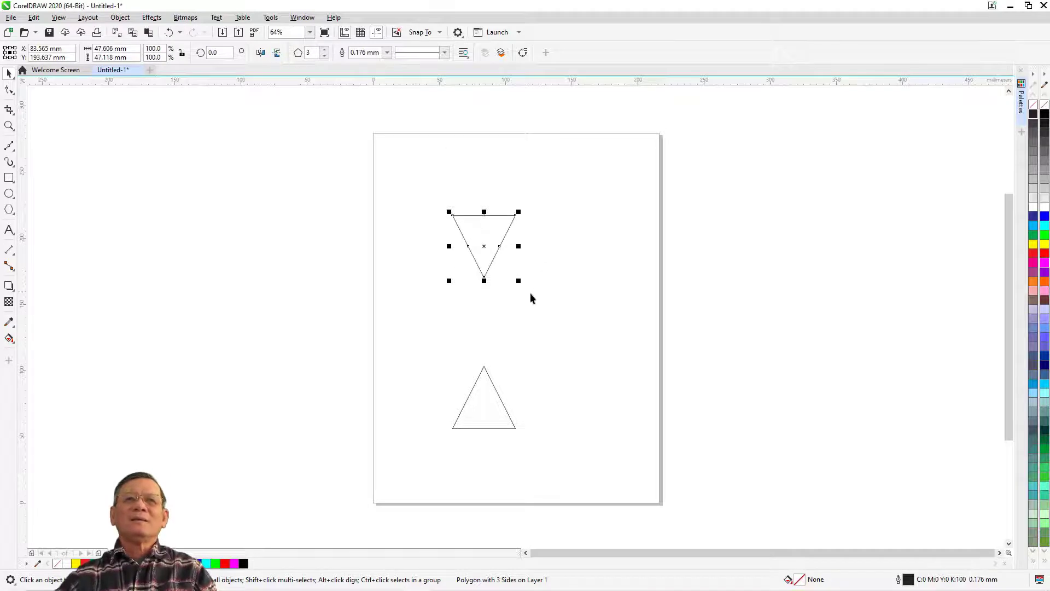
drag(519, 281, 564, 403)
Flatten the lower triangle to about 22 mm high, keeping its base in place, to form the glass foot.
click(505, 407)
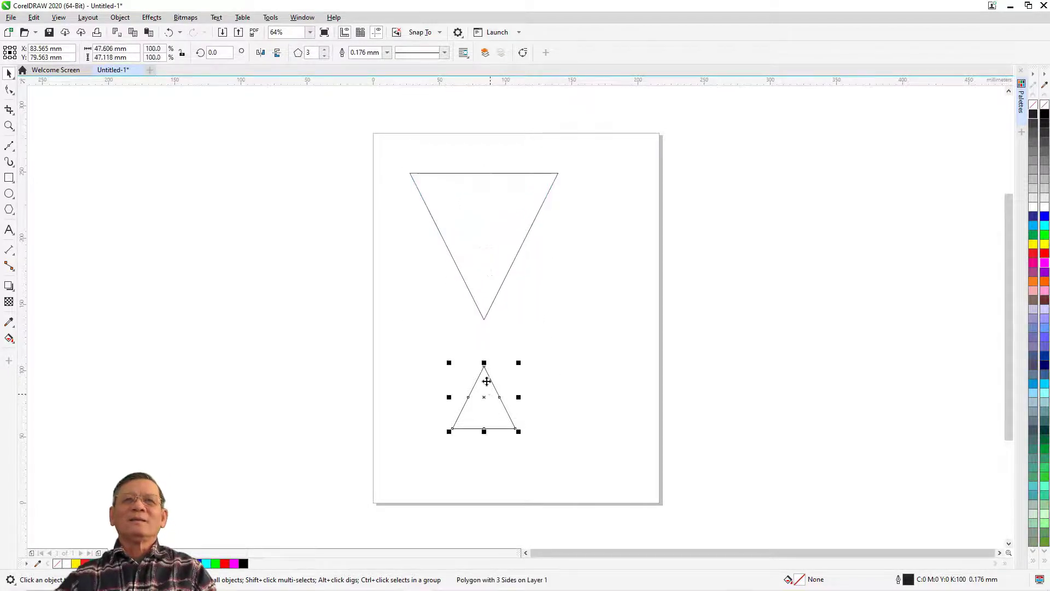
drag(484, 364, 486, 400)
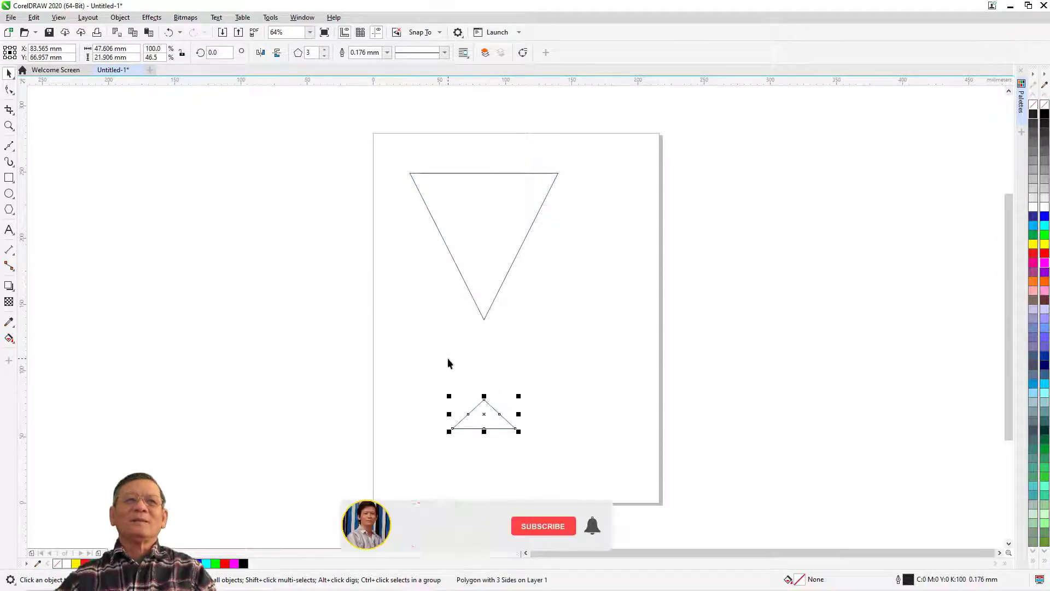
Draw a stem rectangle about 5 mm wide and 164 mm tall joining both triangles and centre it horizontally on the upper triangle.
click(9, 177)
mouse_move(478, 265)
mouse_down()
mouse_move(484, 404)
mouse_move(482, 373)
mouse_up()
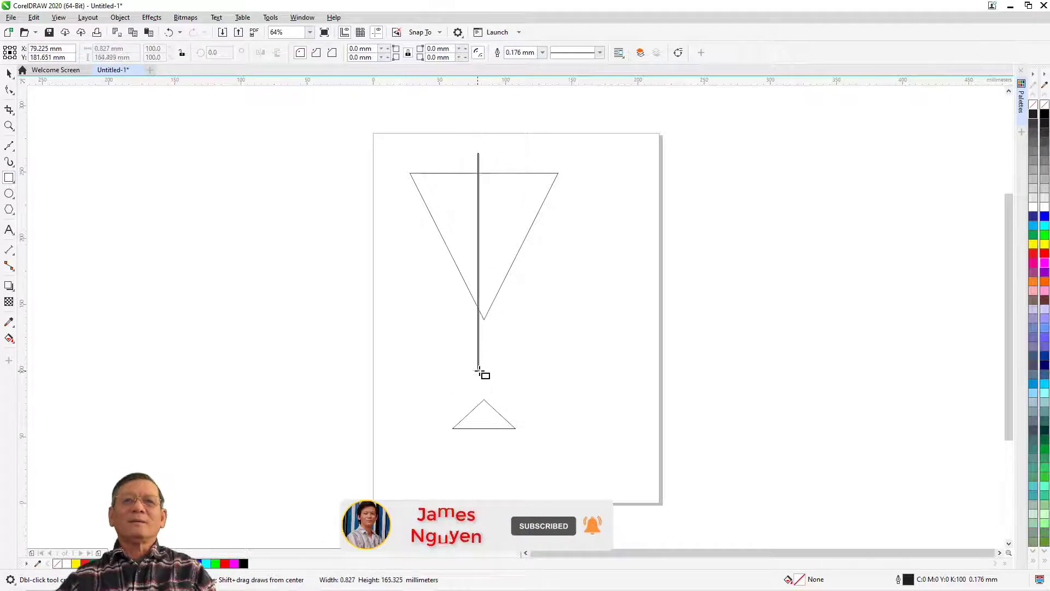
key(space)
drag(476, 262, 485, 313)
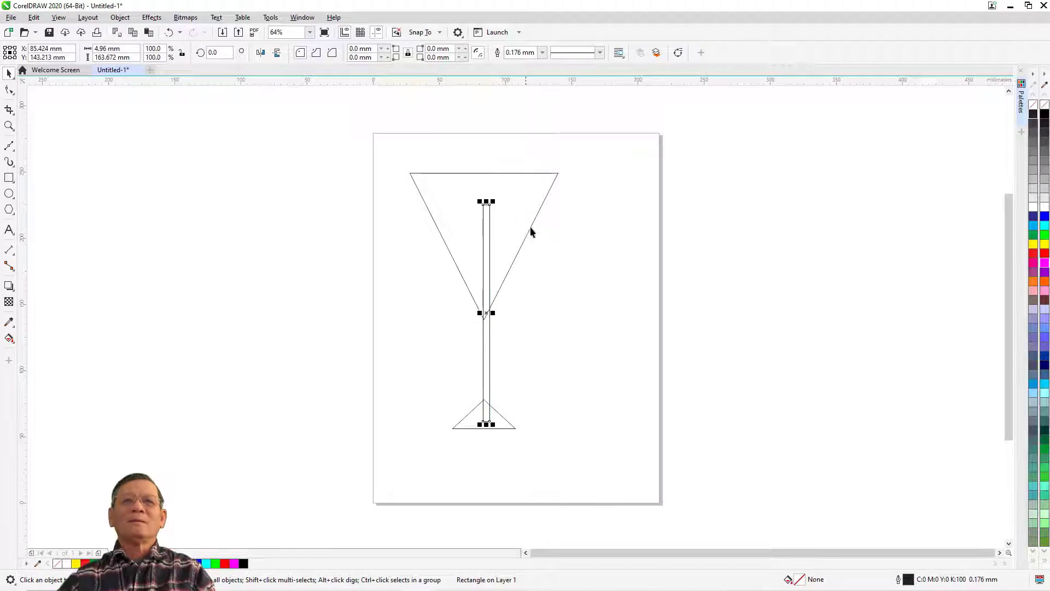
shift+click(498, 261)
key(c)
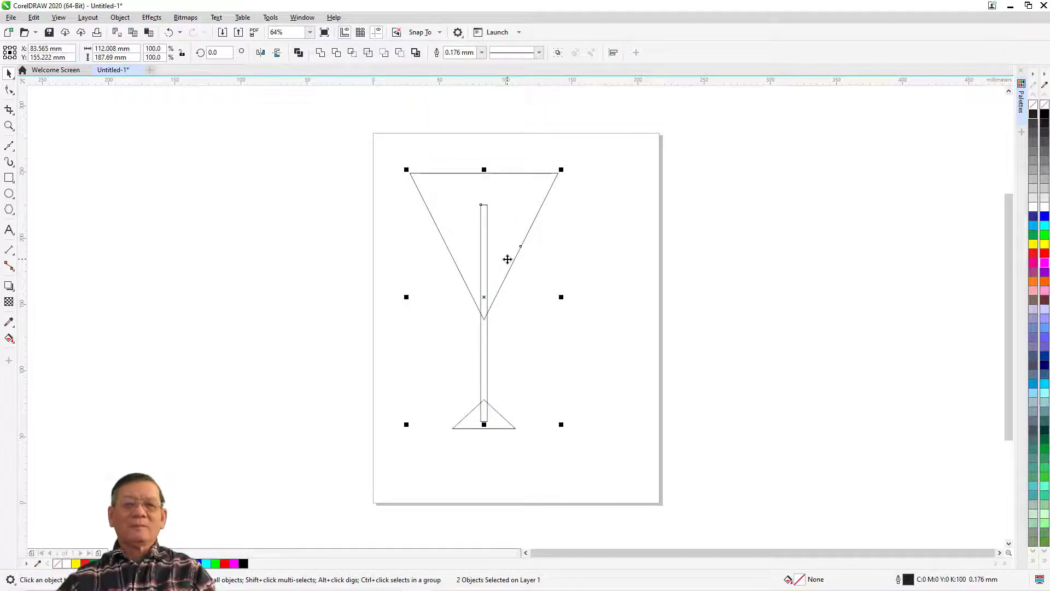
click(541, 337)
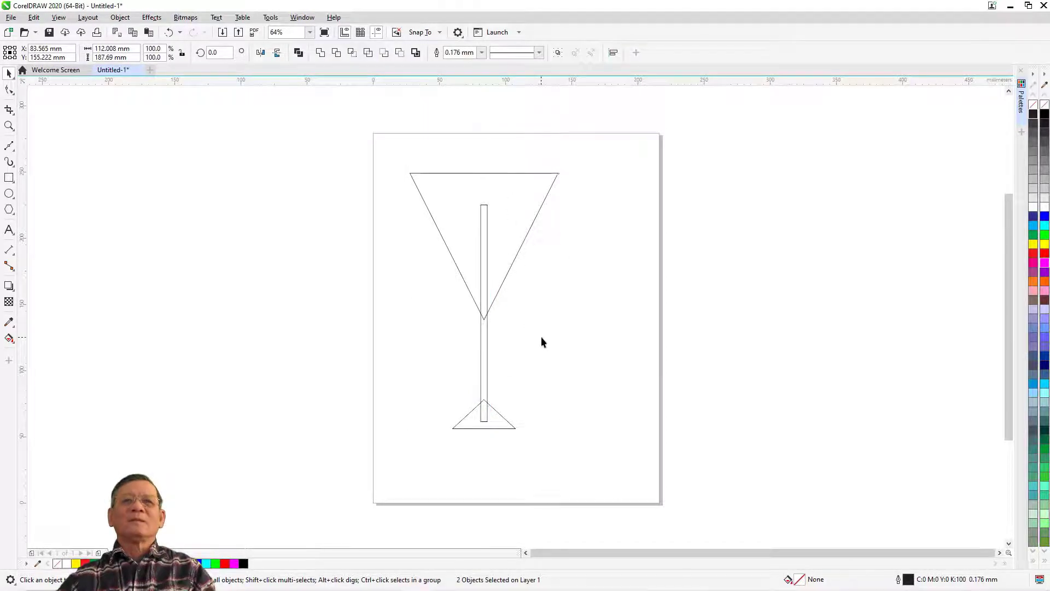
Weld the stem rectangle, the foot triangle and the upper triangle into a single glass outline.
click(485, 355)
shift+click(495, 418)
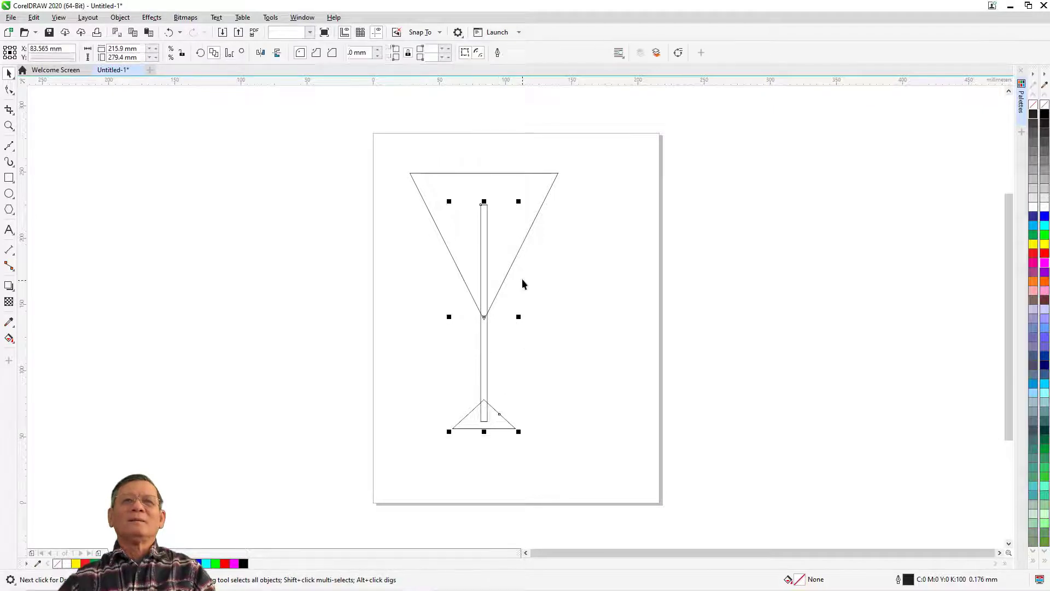
shift+click(535, 203)
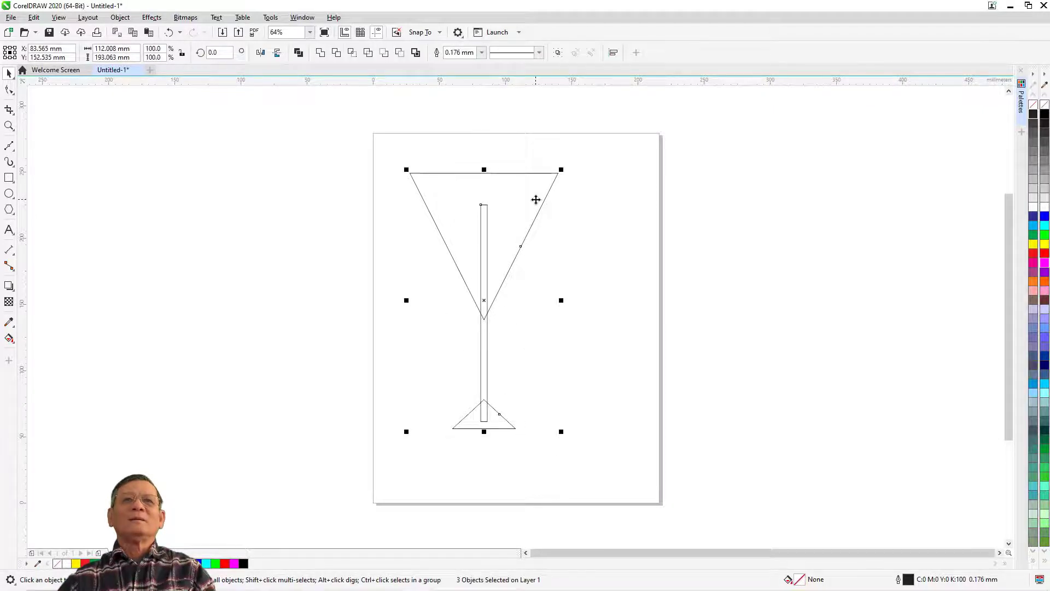
click(323, 54)
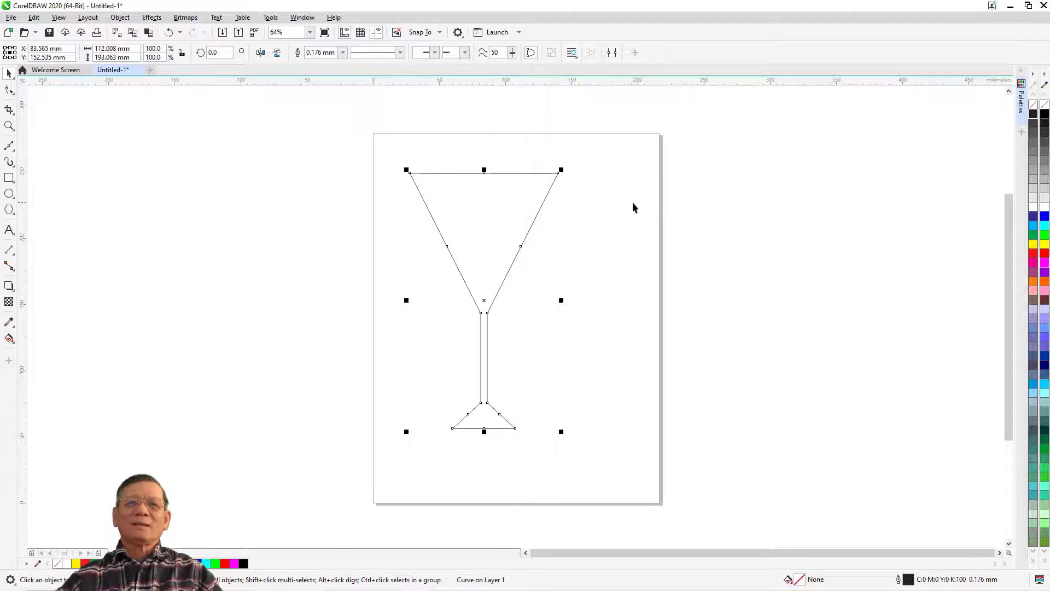
click(632, 261)
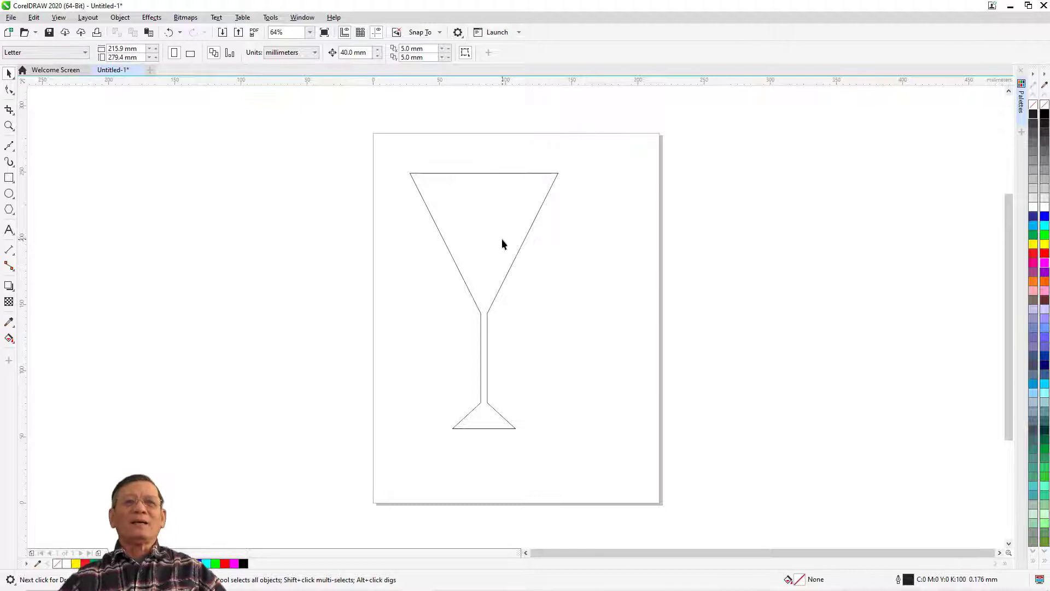
Move the welded glass off the page to the left, to about X -62 mm.
click(490, 282)
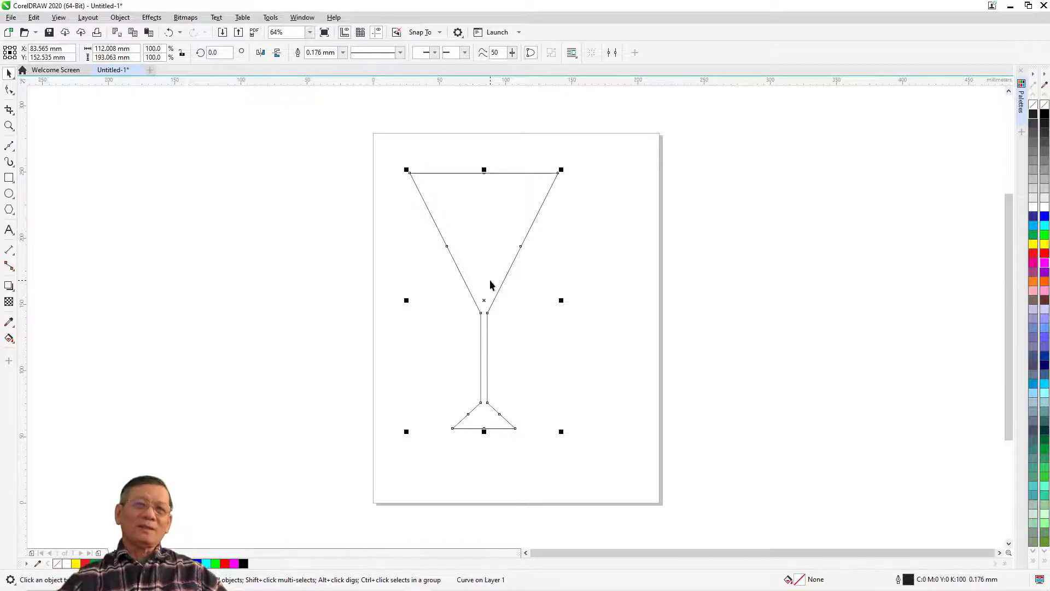
drag(490, 285, 299, 288)
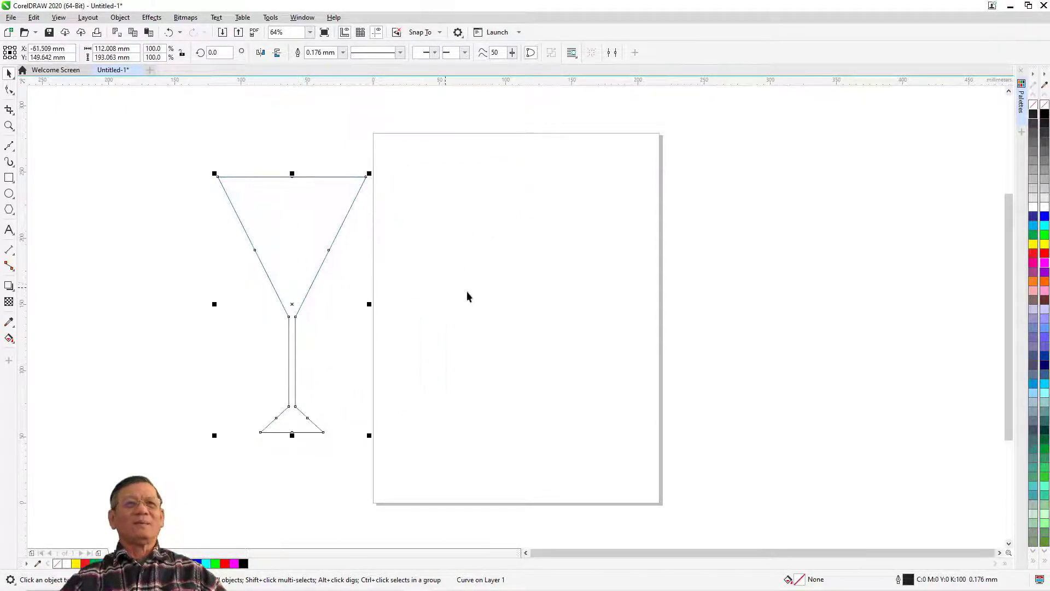
click(524, 287)
Draw an upright ellipse about 104 mm wide and 160 mm high in the upper part of the page.
click(9, 194)
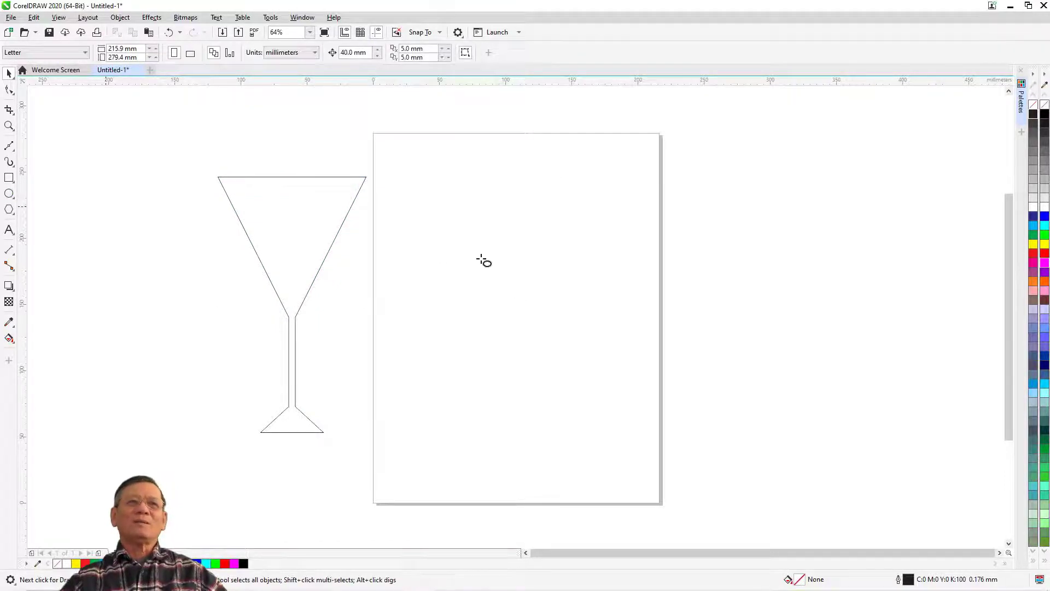
drag(494, 264, 563, 370)
key(space)
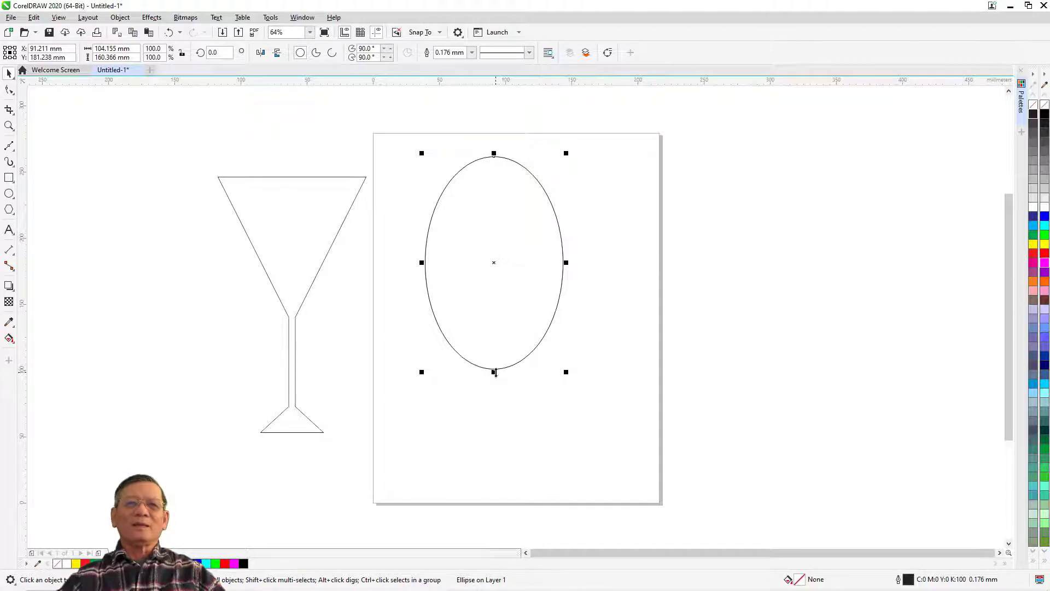
Add a flattened copy about 20 mm high across the ellipse's centre, and a half-size copy of it straight below near the page bottom.
drag(494, 372, 492, 277)
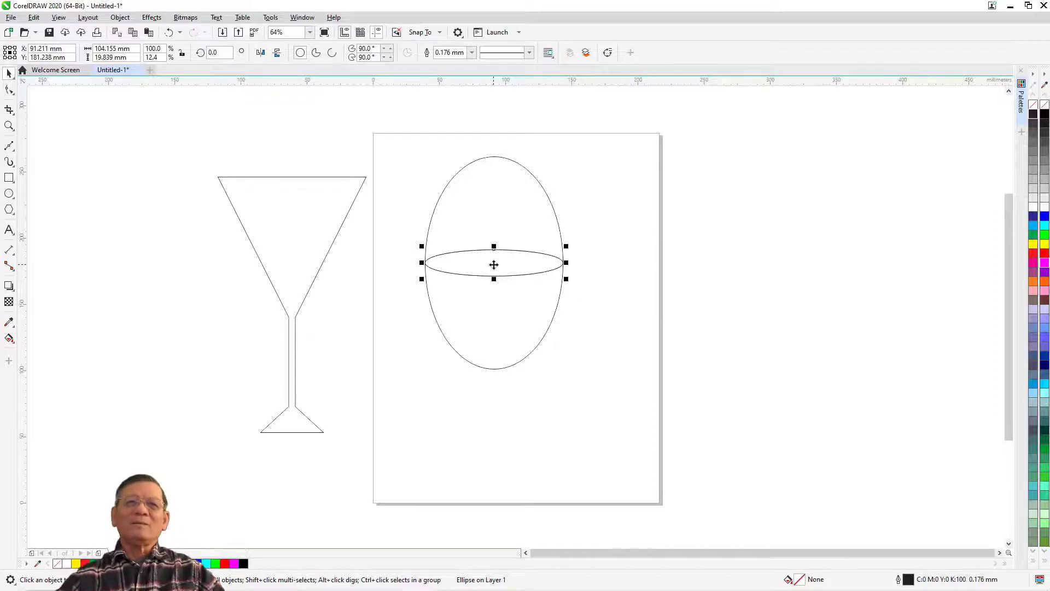
drag(494, 265, 492, 441)
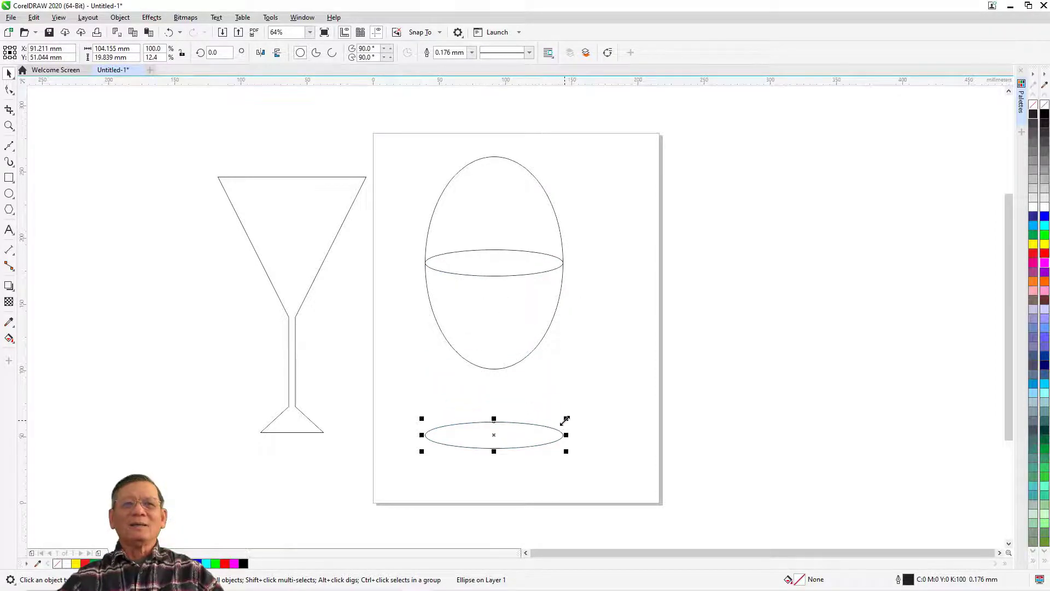
drag(565, 419, 543, 426)
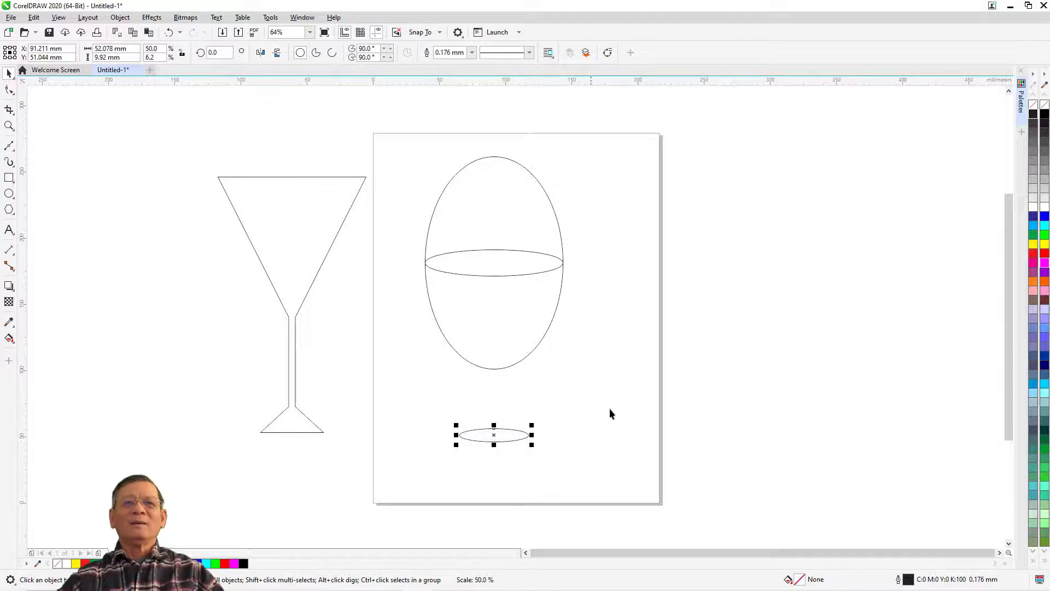
Copy the large ellipse downward, scale the copy to about 53 by 82 mm and rest it on the small base ellipse.
click(532, 350)
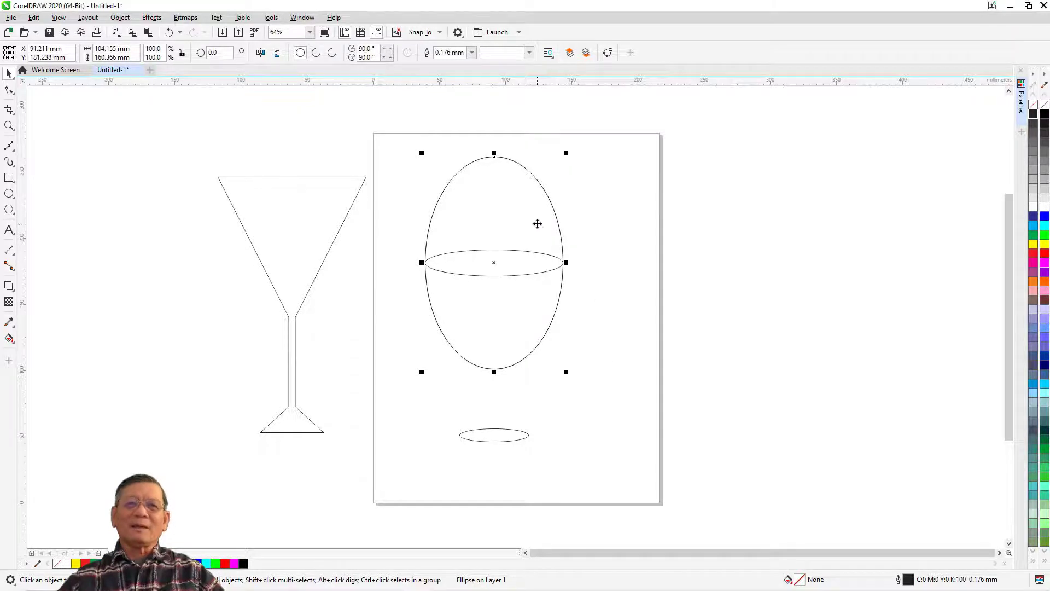
drag(538, 223, 538, 290)
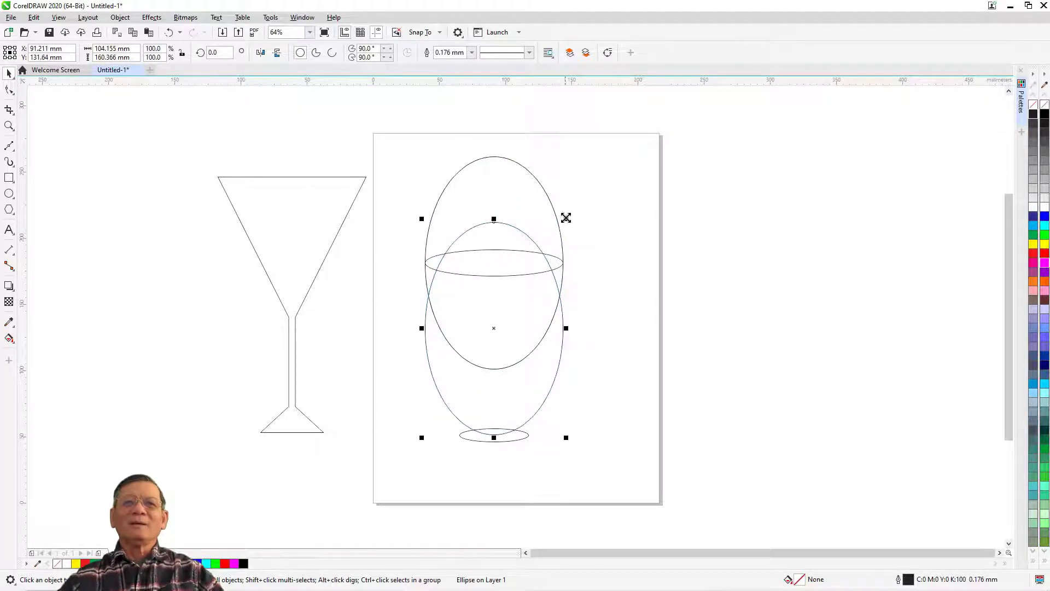
drag(566, 219, 540, 275)
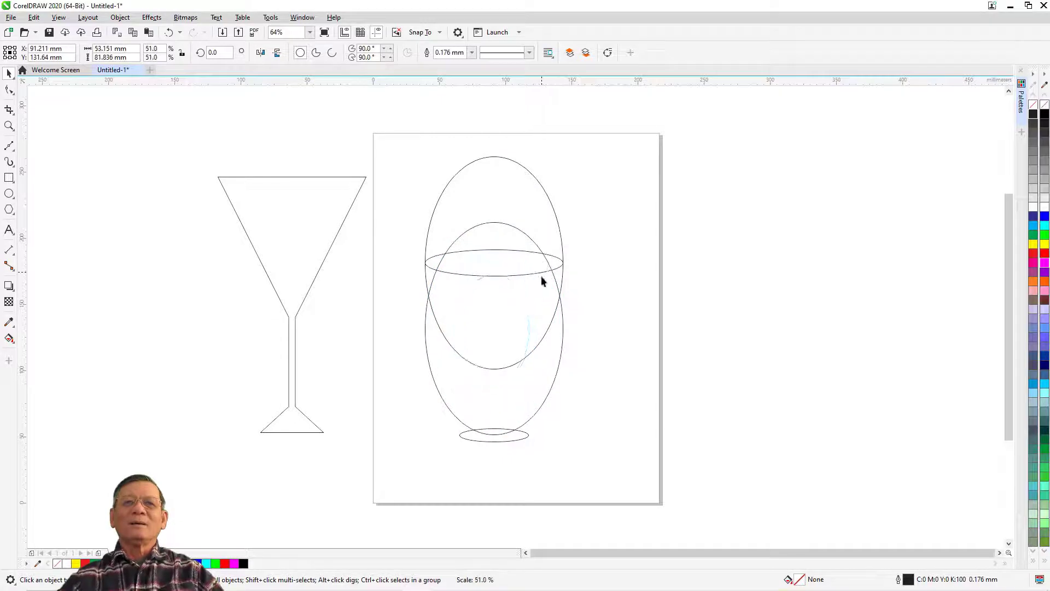
drag(504, 314, 500, 371)
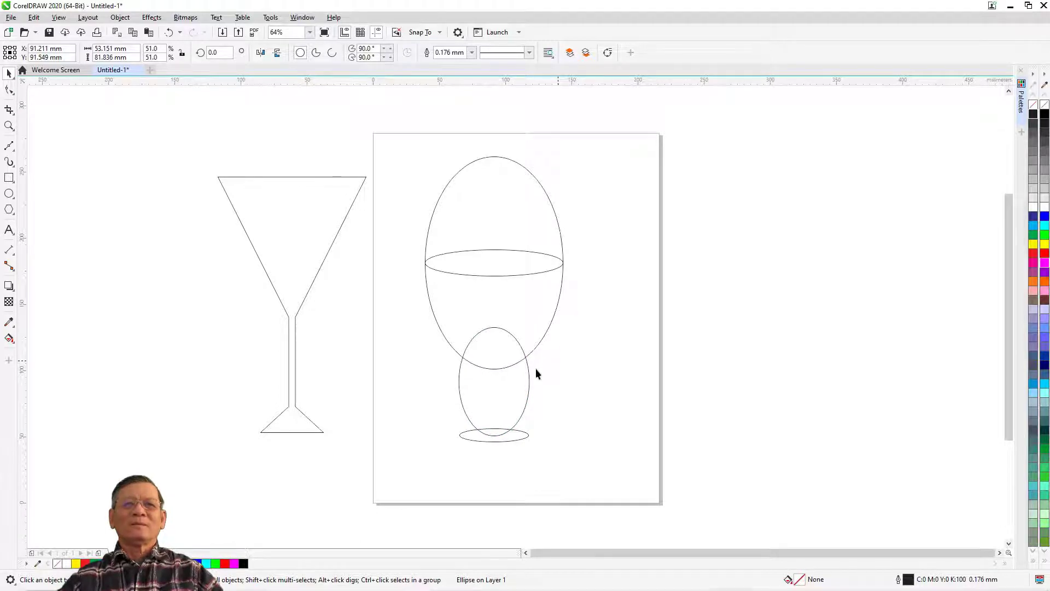
click(581, 333)
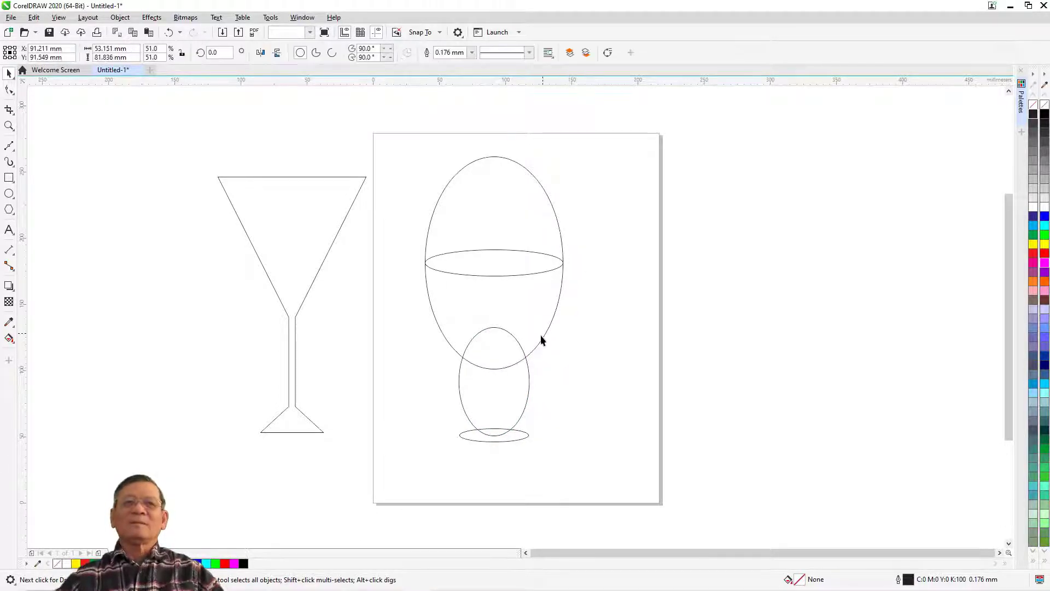
Place a copy of the large ellipse to its right, enlarge it to 108.2% and tilt it to about 320°, overlapping the base ellipse.
click(528, 350)
drag(533, 324, 598, 262)
drag(556, 341, 602, 280)
click(598, 293)
drag(618, 202, 663, 283)
drag(603, 265, 651, 298)
click(650, 296)
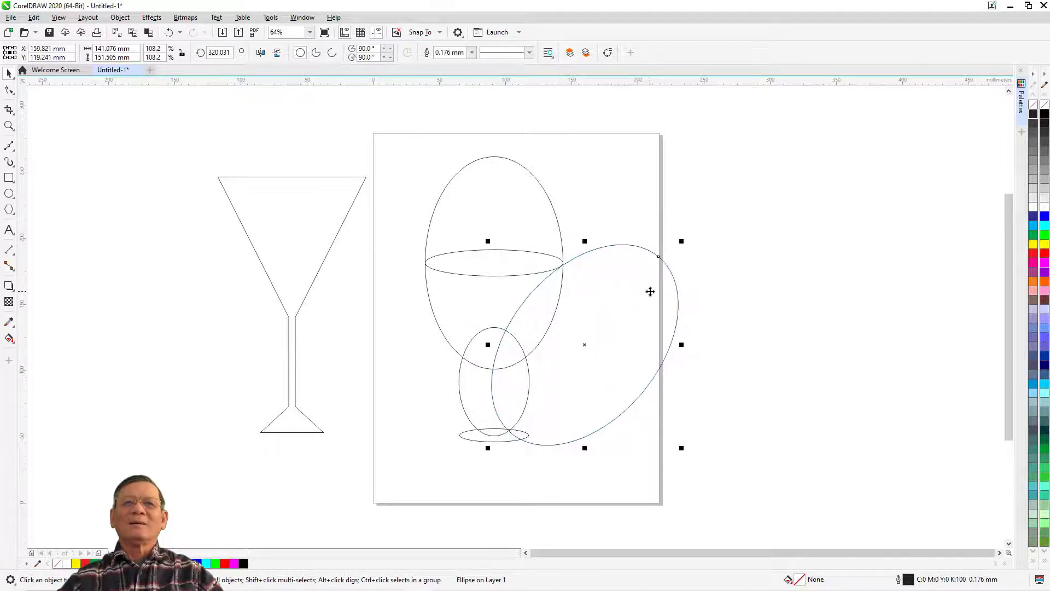
Narrow and rotate the tilted ellipse to about 82 by 131 mm at 278°, with its edge running from the rim's right end to the base.
drag(680, 344, 598, 326)
click(607, 298)
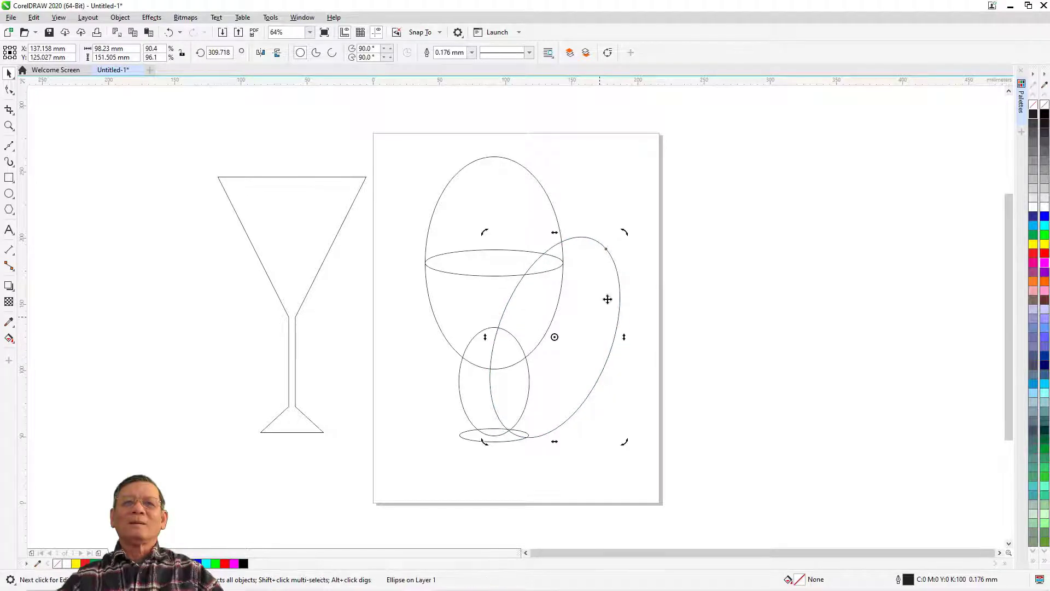
drag(624, 233, 621, 282)
click(622, 283)
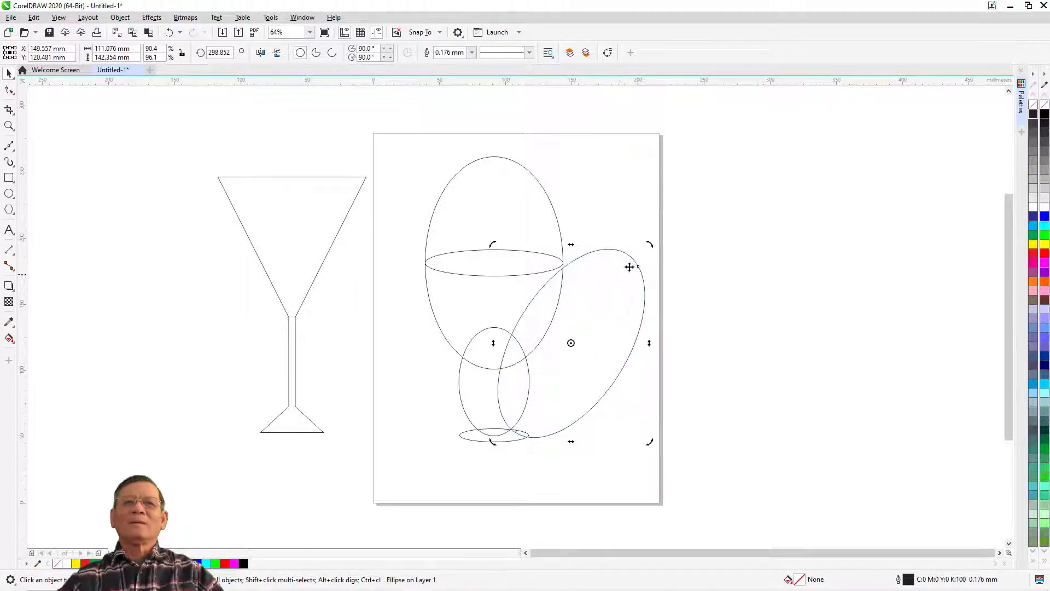
drag(649, 245, 655, 255)
drag(632, 276, 635, 282)
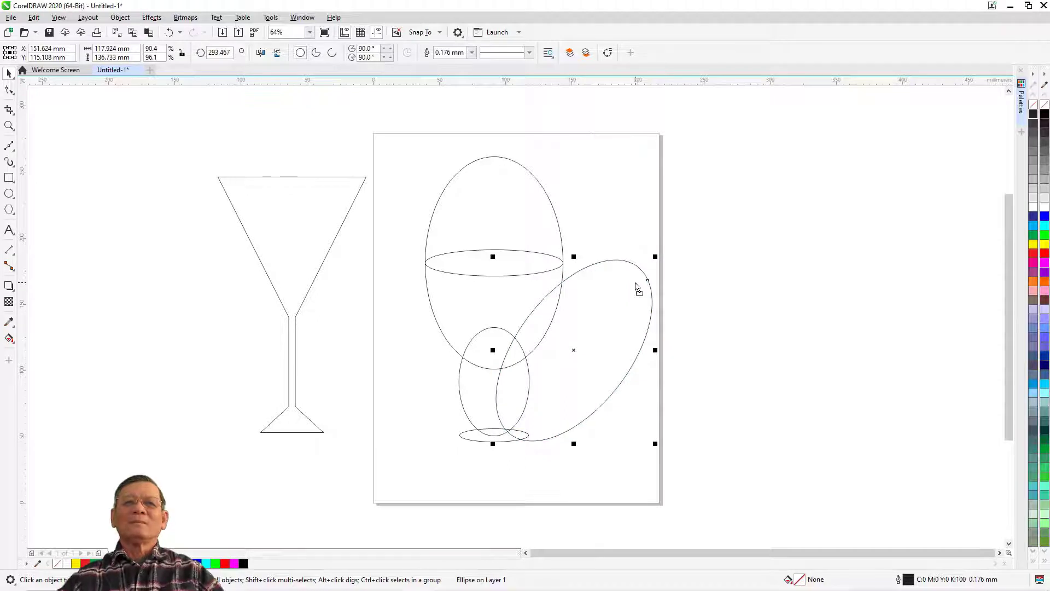
drag(656, 350, 597, 346)
click(591, 328)
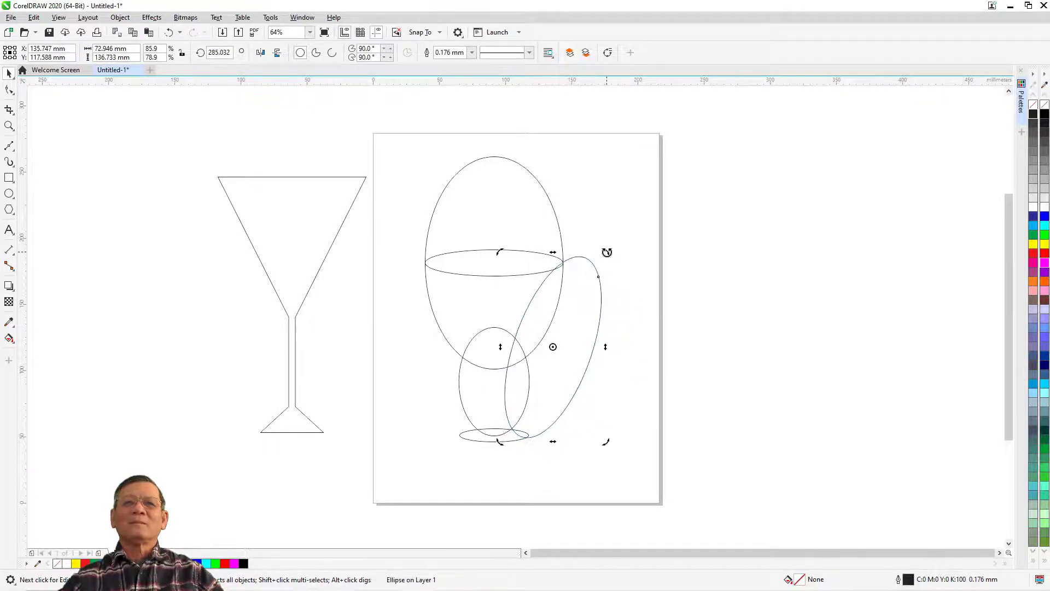
drag(607, 252, 597, 281)
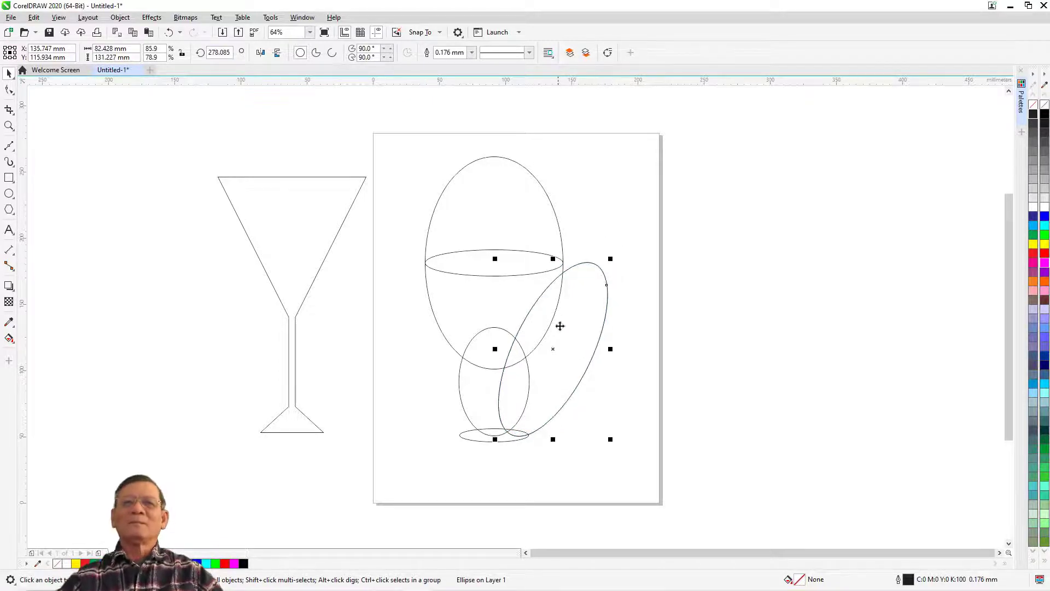
Add a horizontally mirrored copy of the tilted ellipse on the opposite side and group the pair.
drag(610, 349, 438, 354)
shift+click(596, 330)
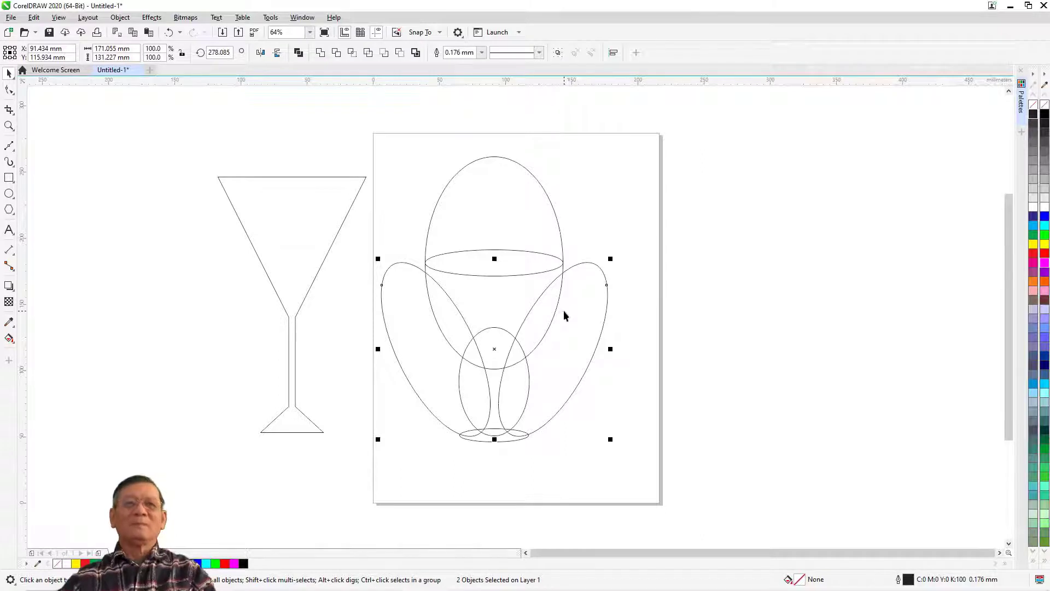
key(ctrl+g)
Centre the grouped side ellipses horizontally on the large upright ellipse.
shift+click(536, 216)
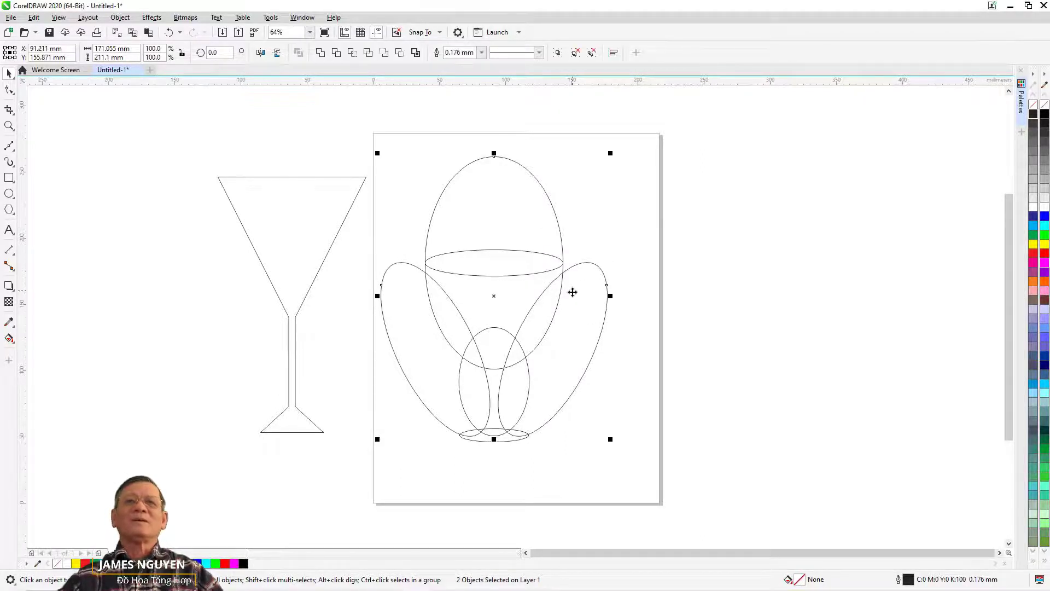
click(579, 368)
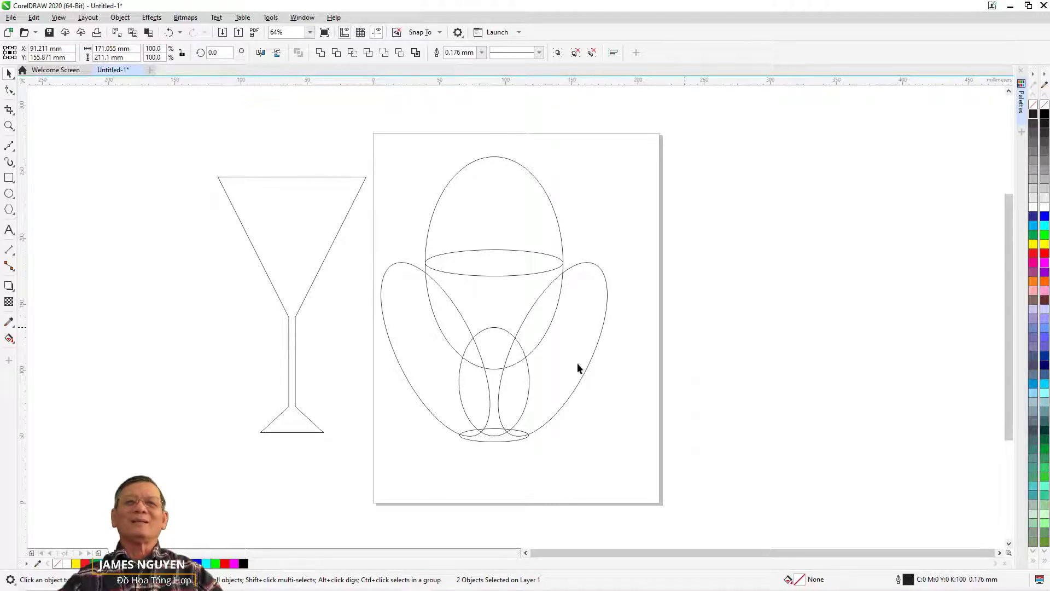
Trim the small upright ellipse into a stem with the grouped side ellipses and delete that group.
click(577, 365)
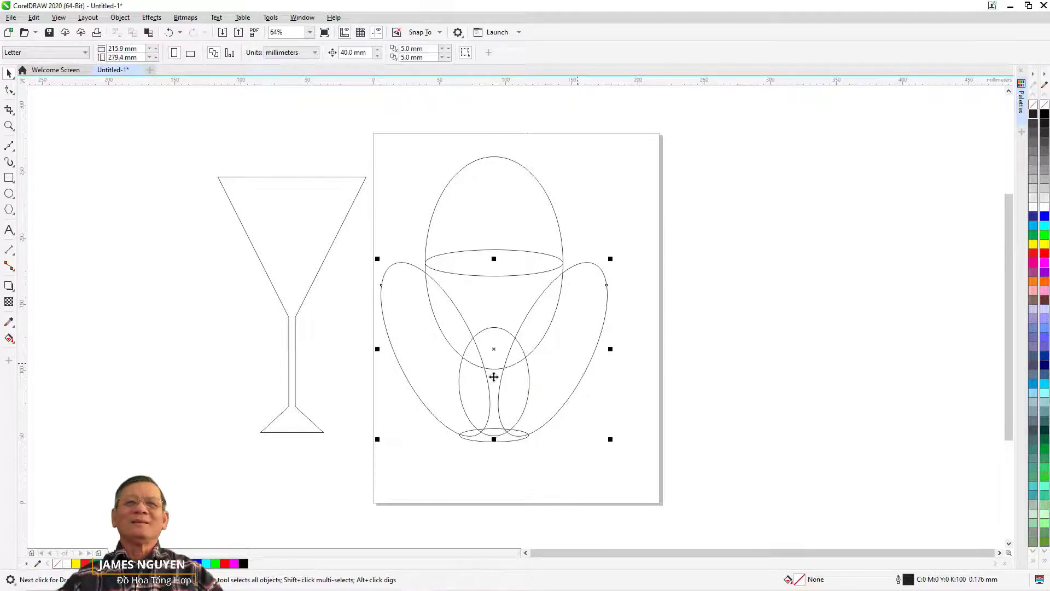
shift+click(494, 377)
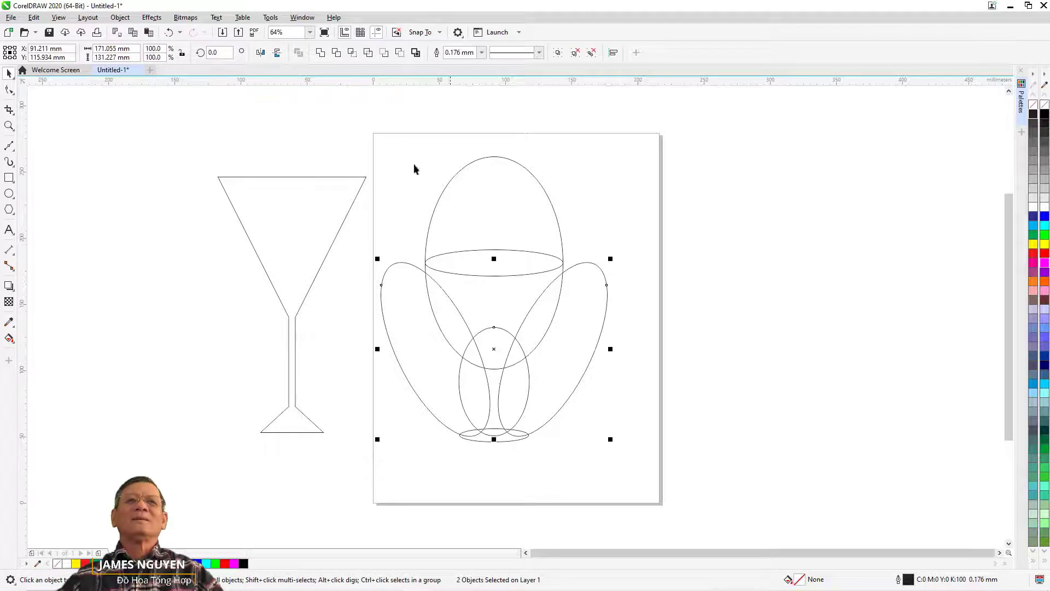
click(336, 53)
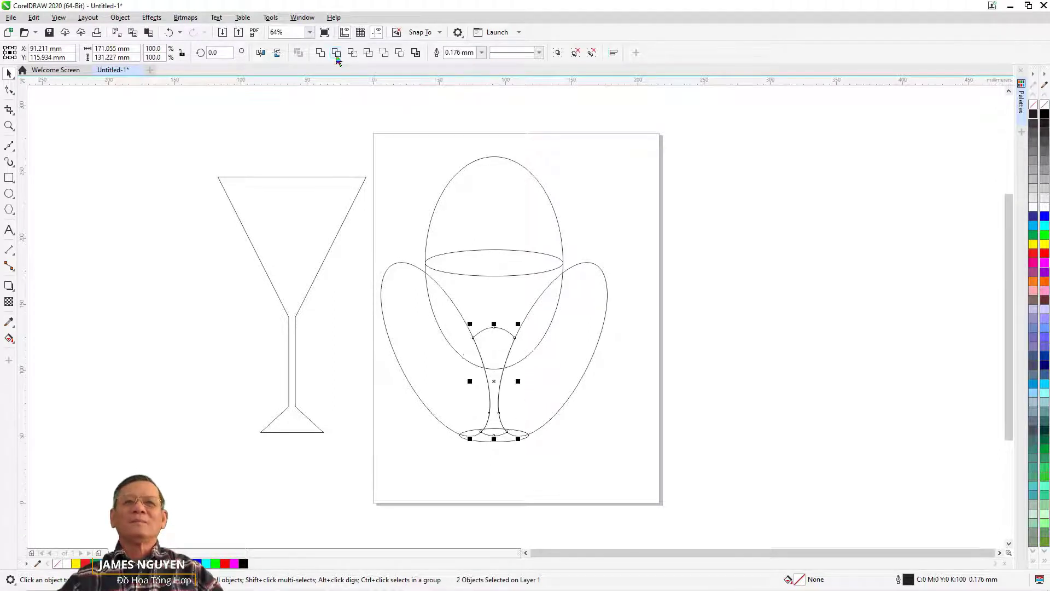
click(594, 271)
key(Delete)
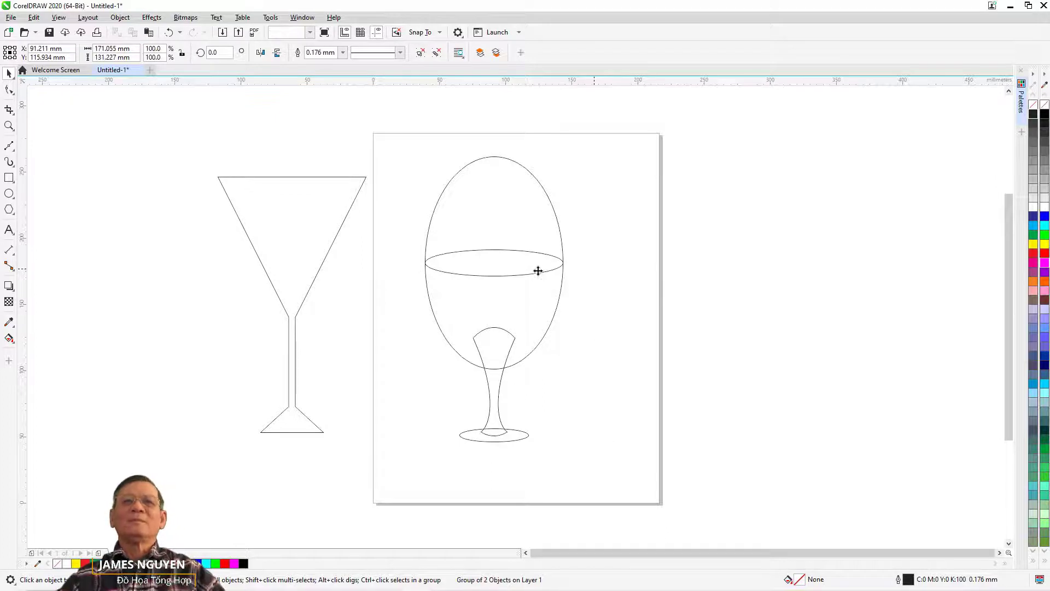
Trim the large upright ellipse with the rim ellipse and delete the part above the rim, leaving the bowl.
click(537, 272)
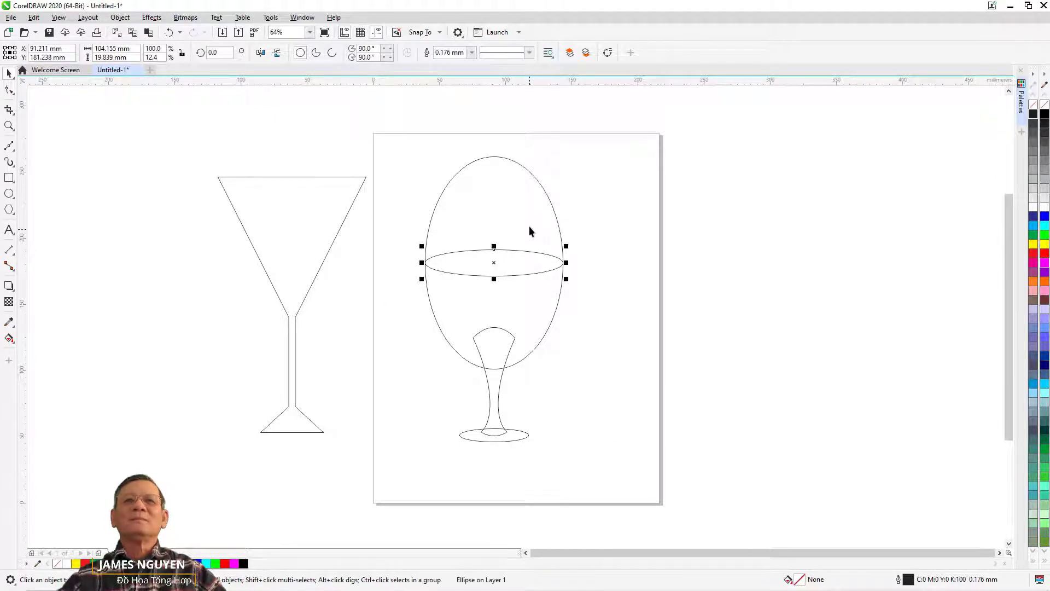
shift+click(558, 228)
click(336, 53)
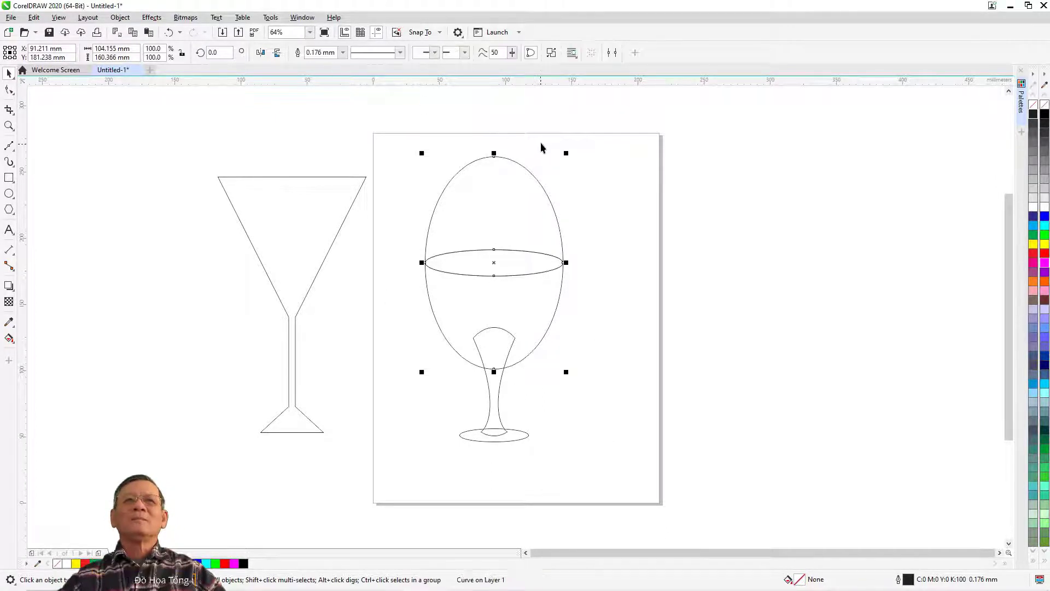
click(534, 180)
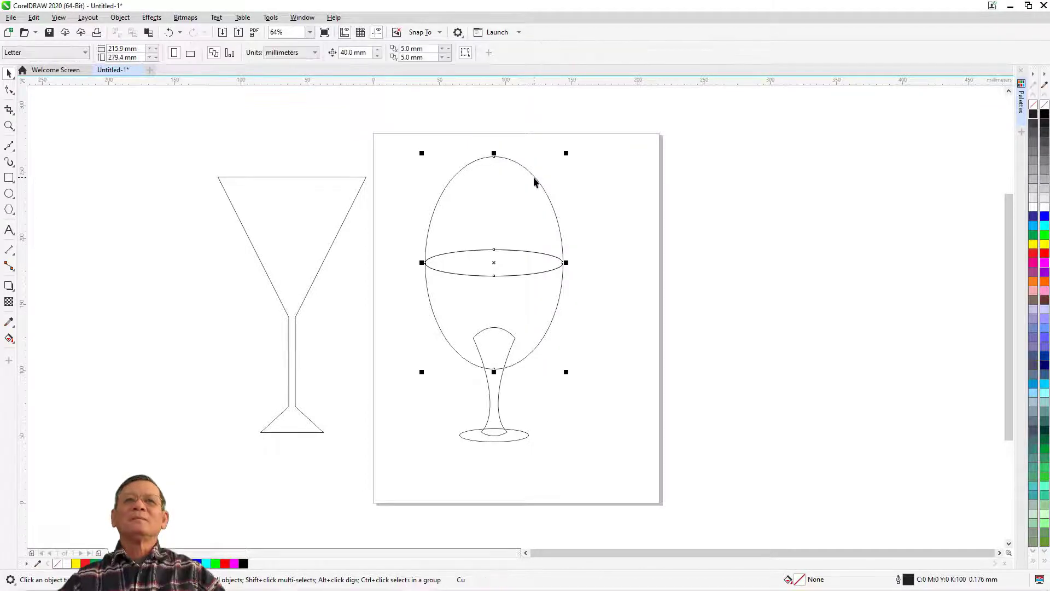
click(574, 173)
click(524, 175)
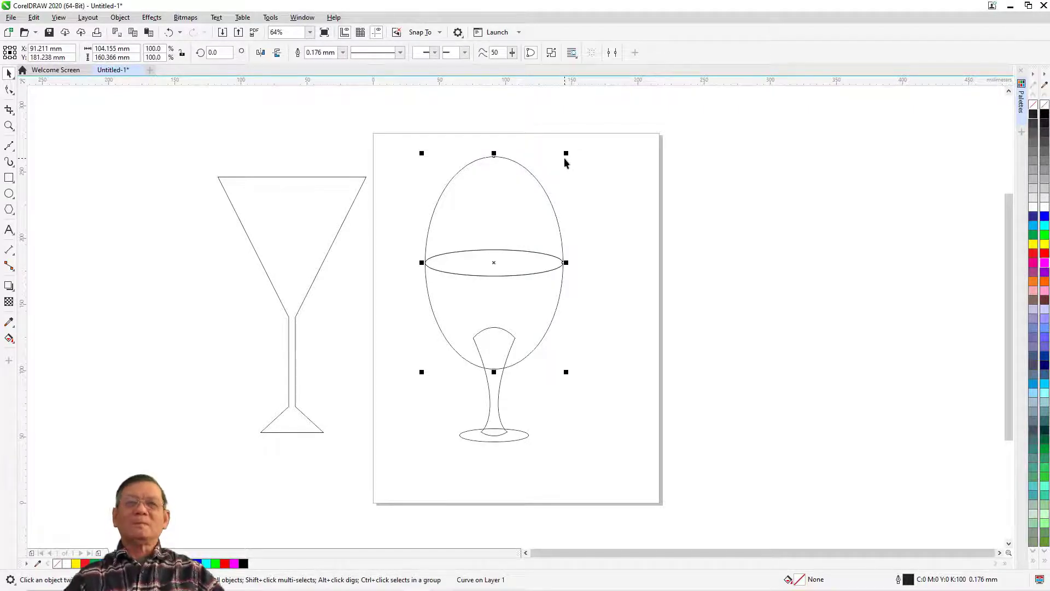
shift+click(563, 157)
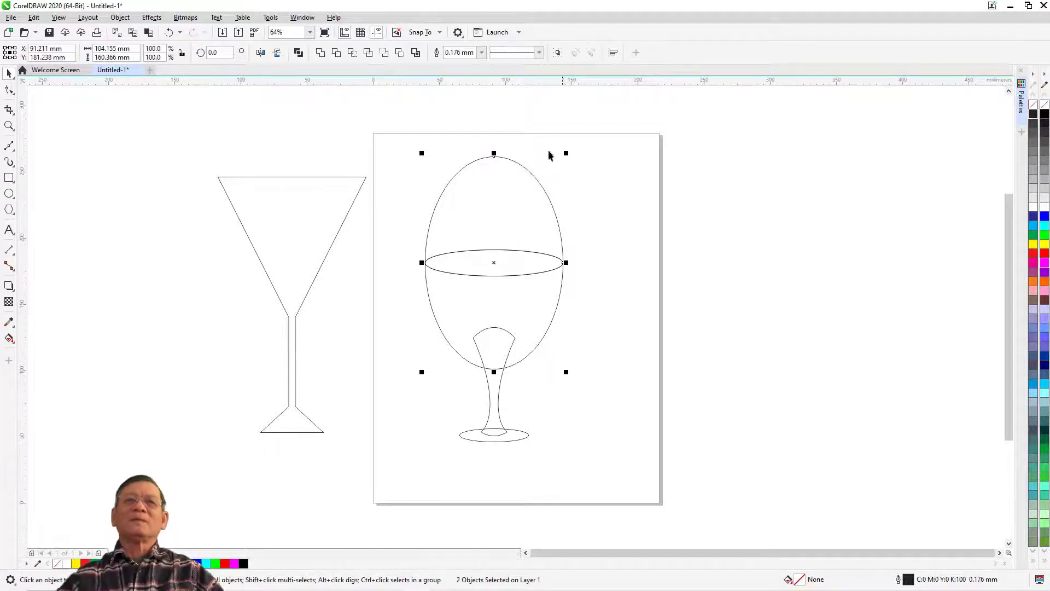
click(514, 189)
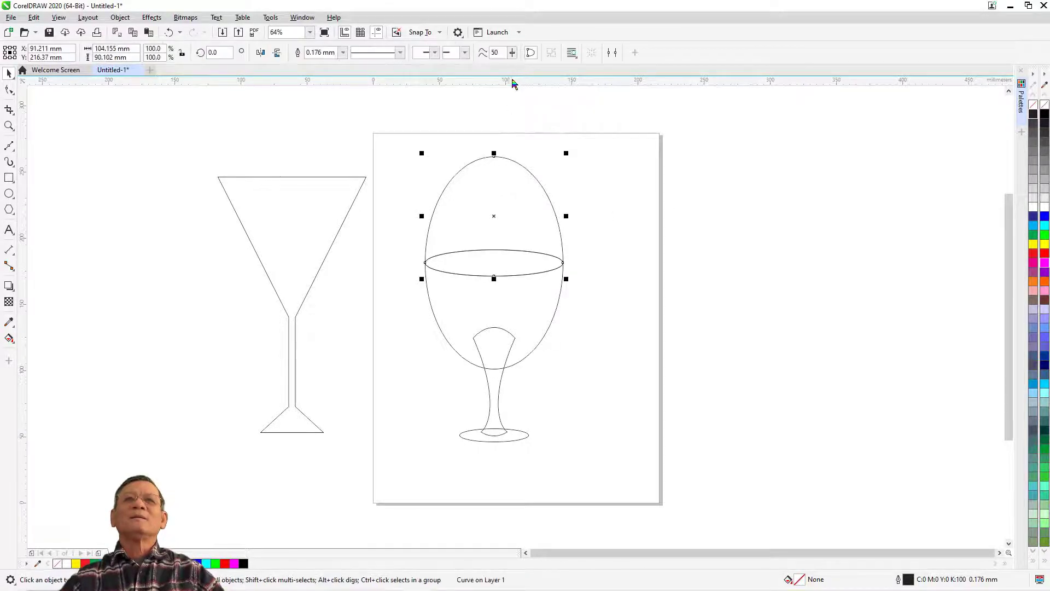
key(Delete)
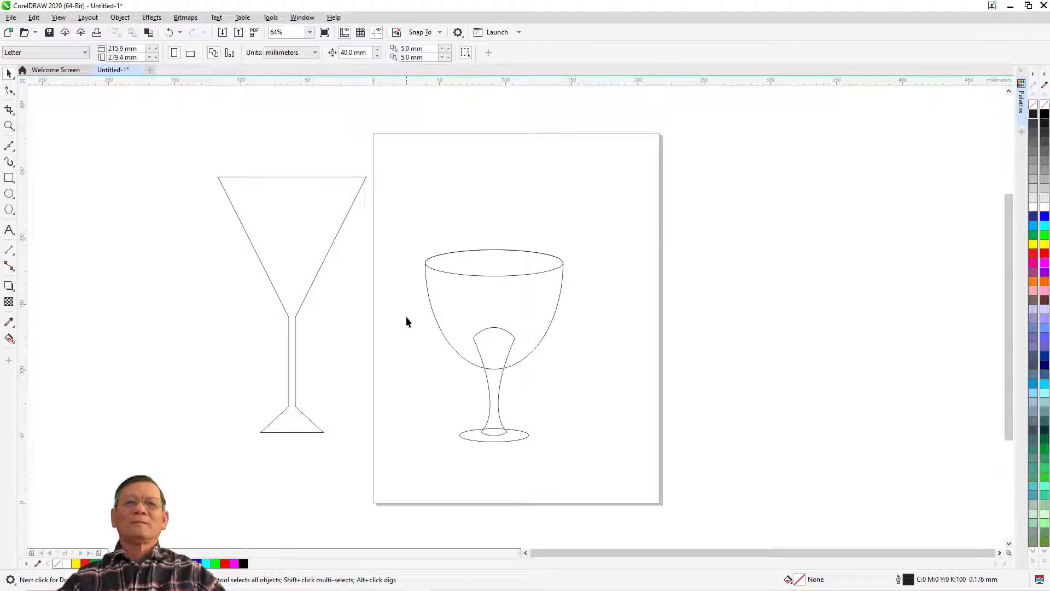
Weld the stem, the base ellipse and the bowl into one glass shape.
drag(406, 316, 555, 481)
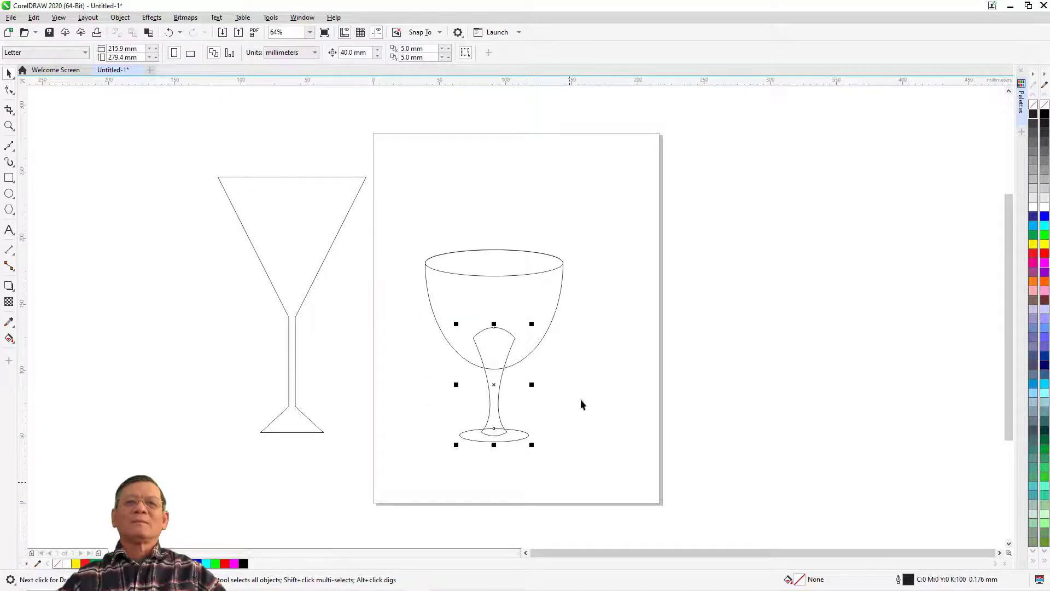
shift+click(539, 273)
click(327, 55)
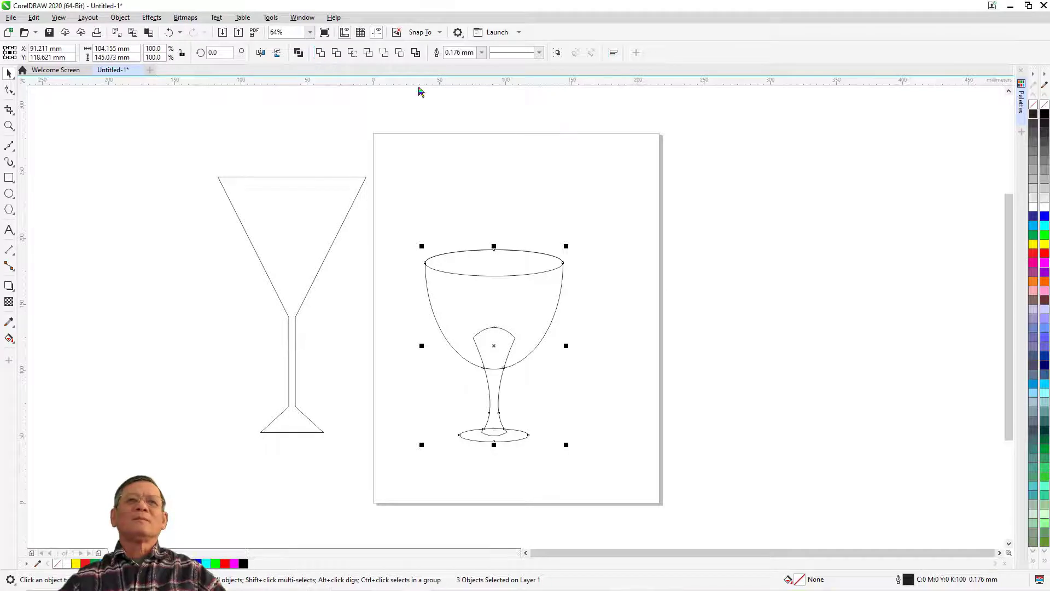
click(640, 175)
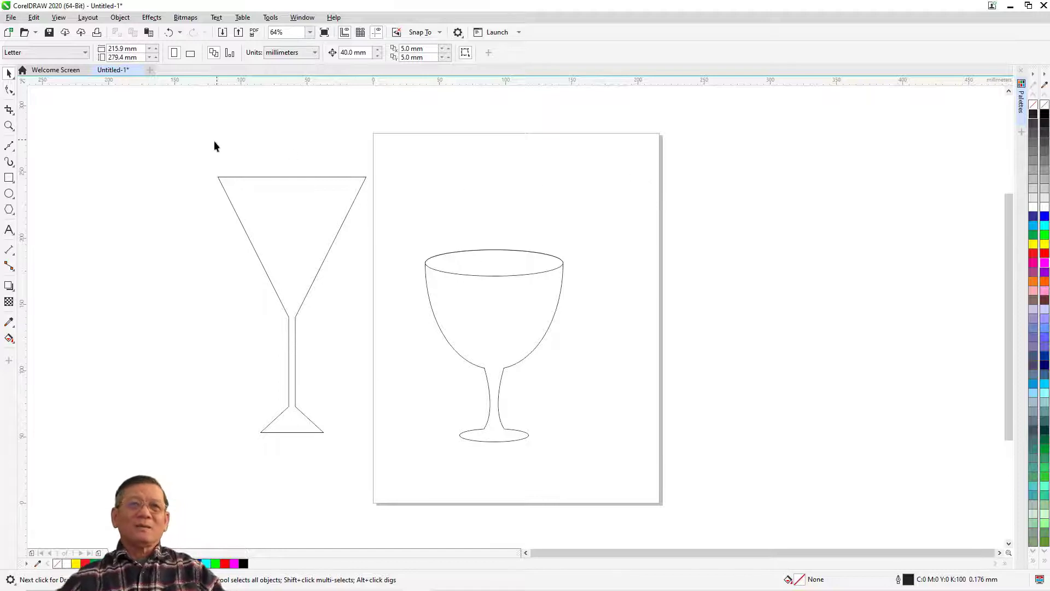
Delete both finished glasses and draw a rectangle about 59 by 43 mm on the upper half of the page.
drag(260, 219, 647, 489)
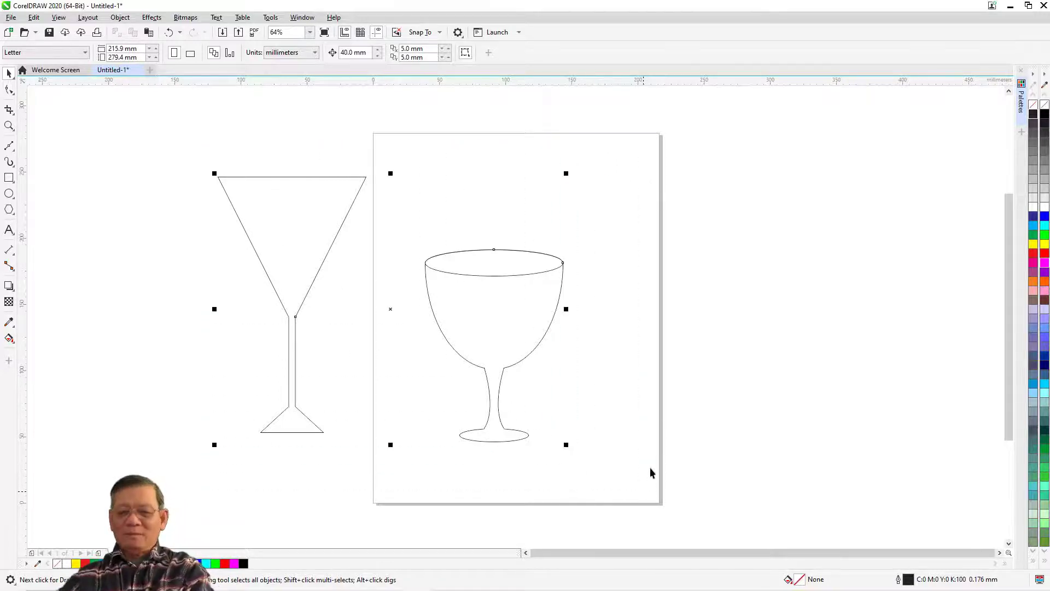
key(Delete)
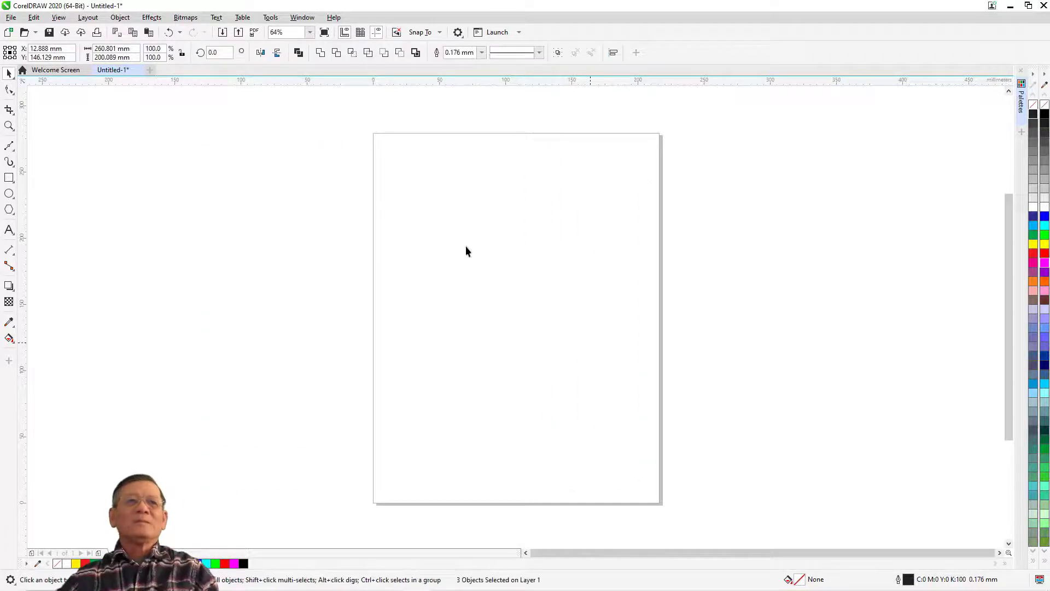
click(9, 178)
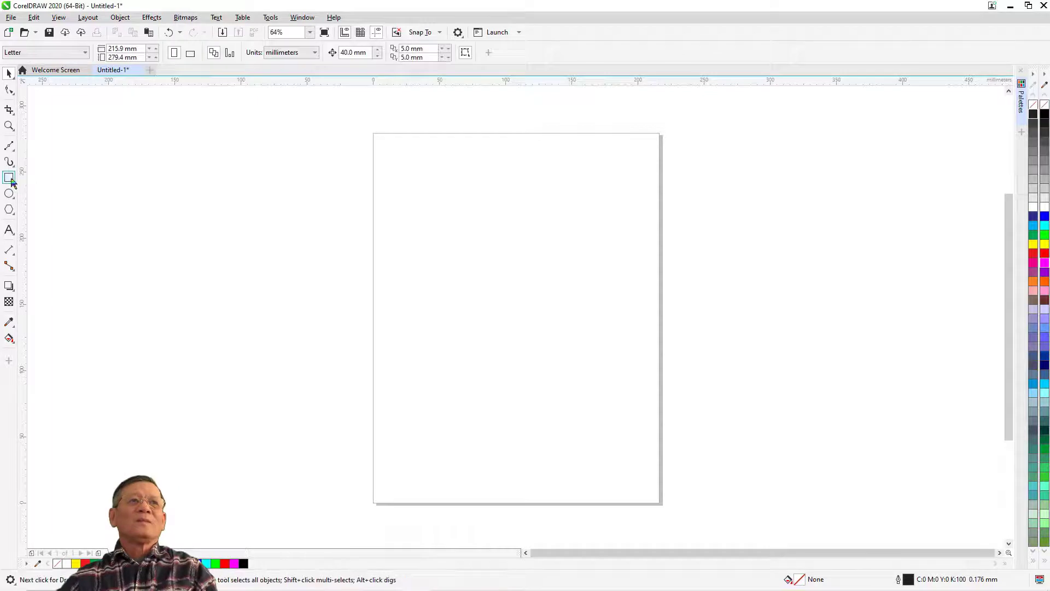
click(410, 210)
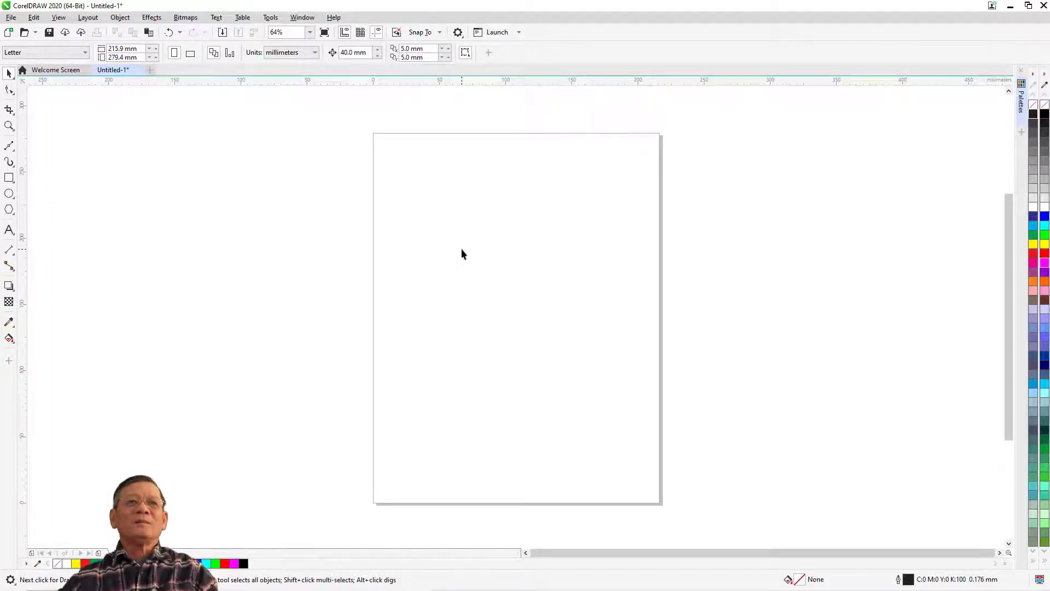
click(10, 180)
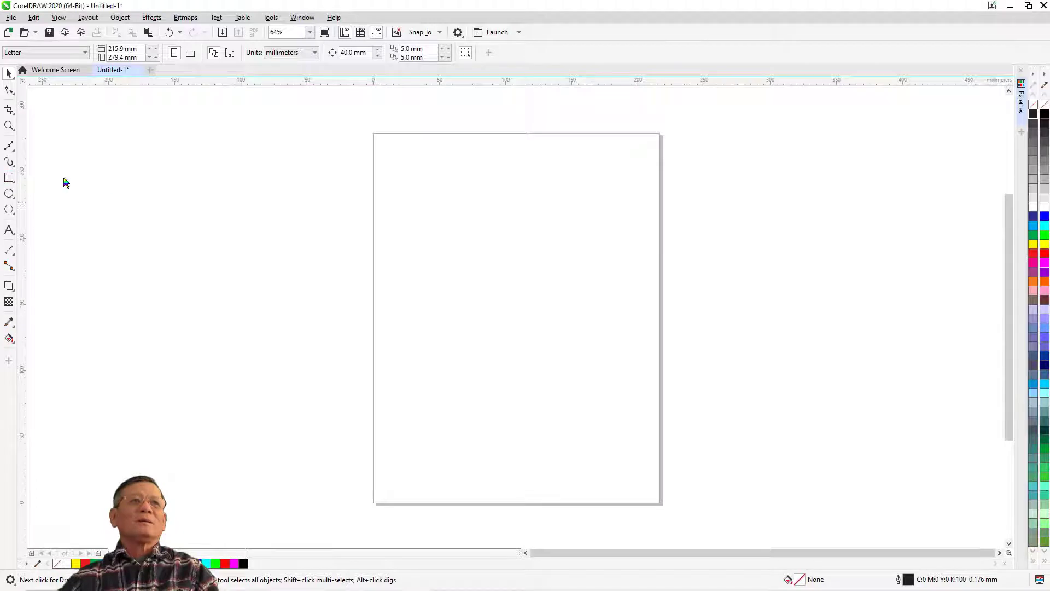
drag(417, 215, 495, 273)
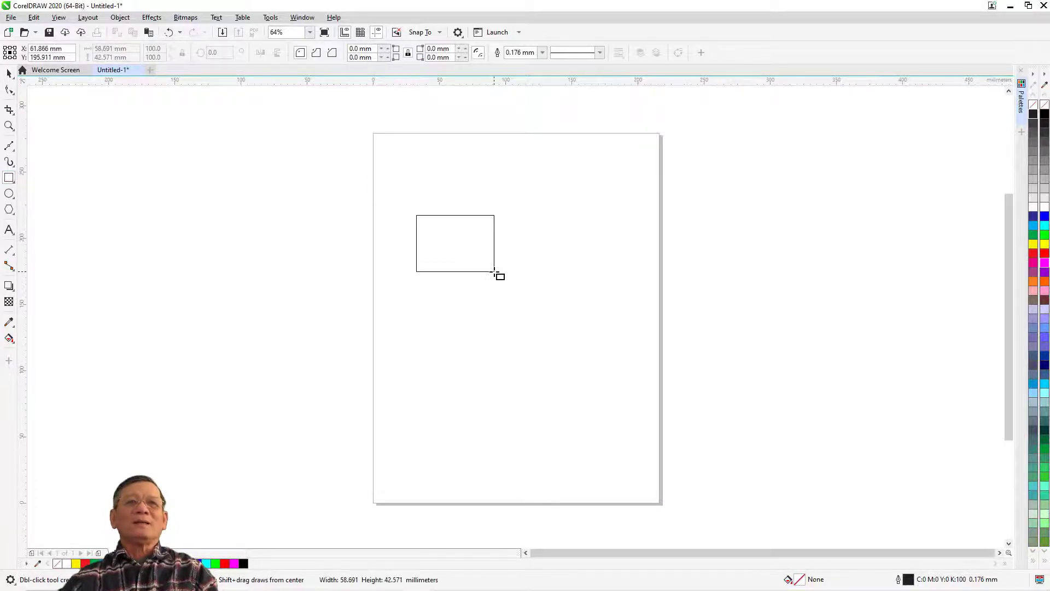
Draw an ellipse about 60 by 37 mm below the rectangle and a five-sided polygon about 56 by 44 mm beside it.
click(9, 194)
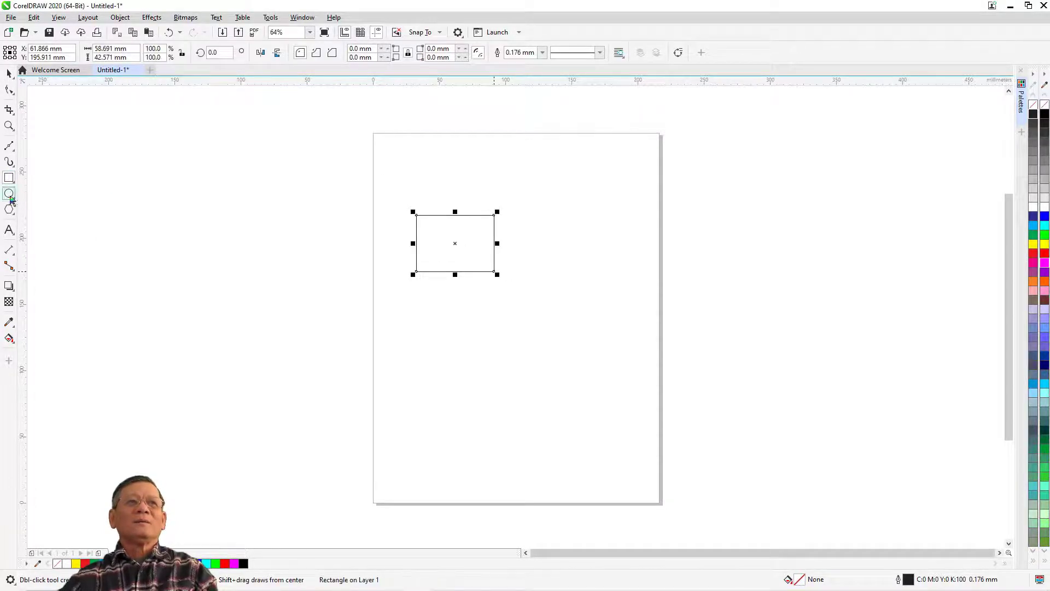
drag(394, 283, 475, 331)
click(10, 209)
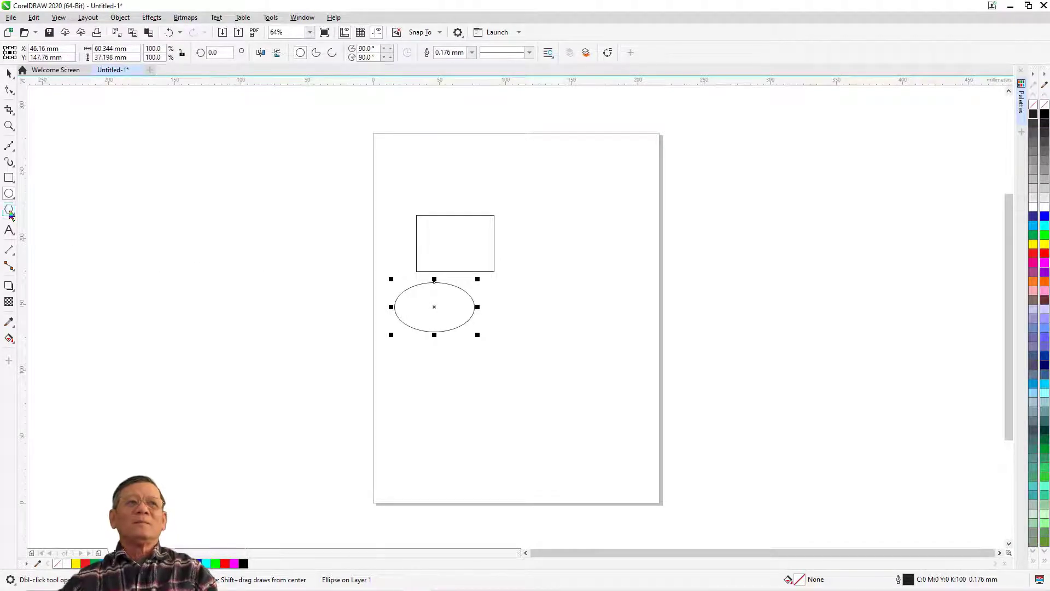
drag(485, 292, 565, 355)
key(space)
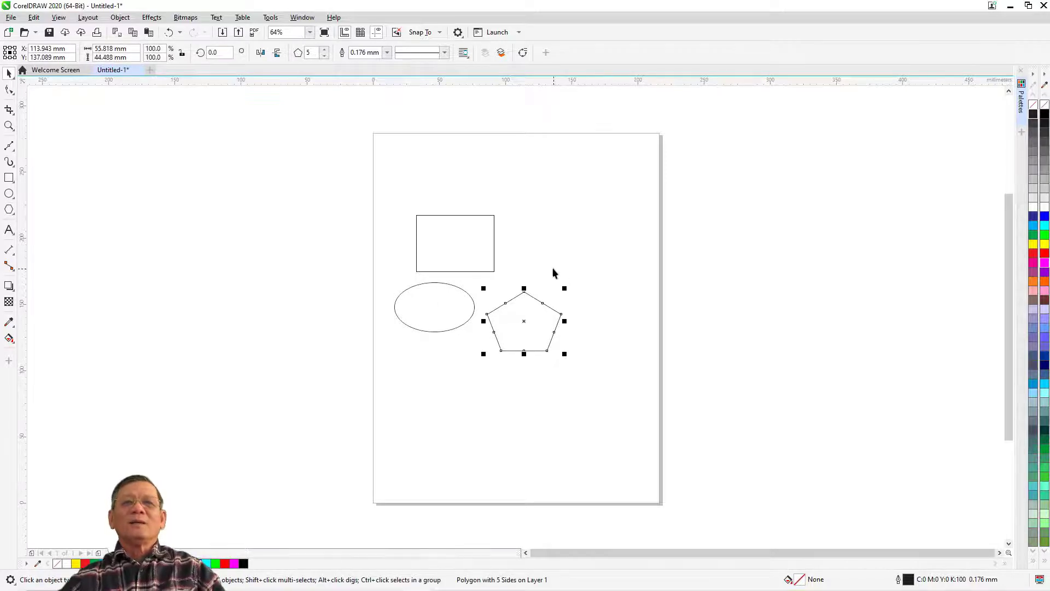
Fill the rectangle with dark blue (C100 M100 Y0 K0) and the ellipse with yellow (C0 M0 Y100 K0).
click(460, 260)
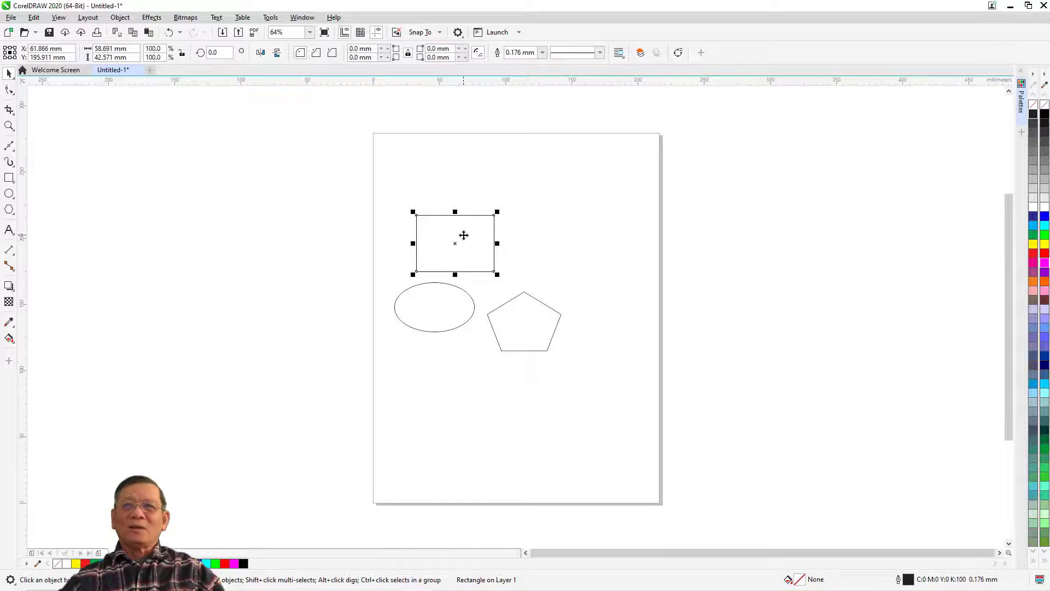
key(F4)
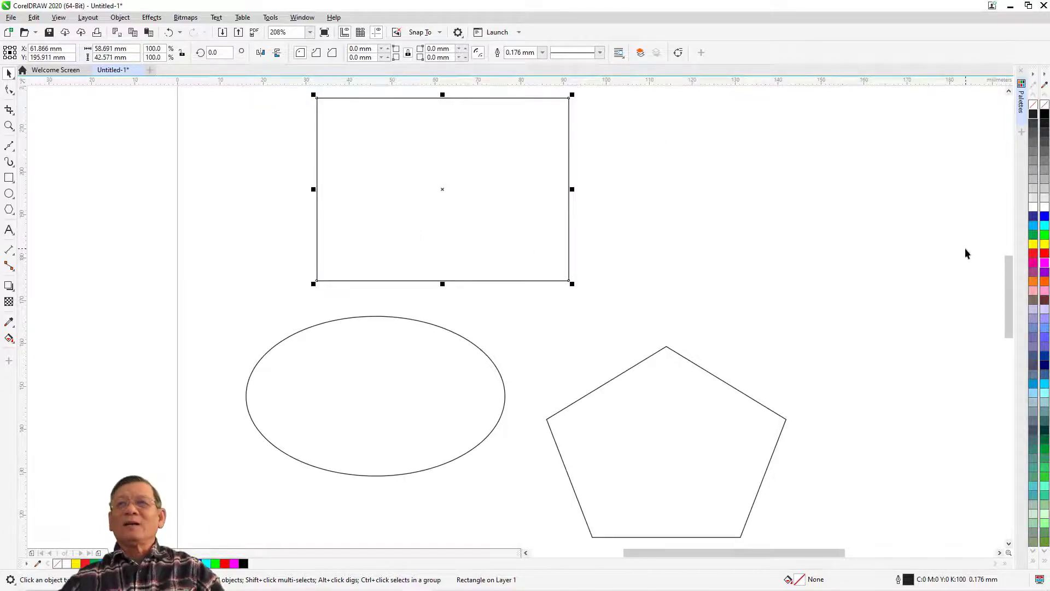
click(1033, 218)
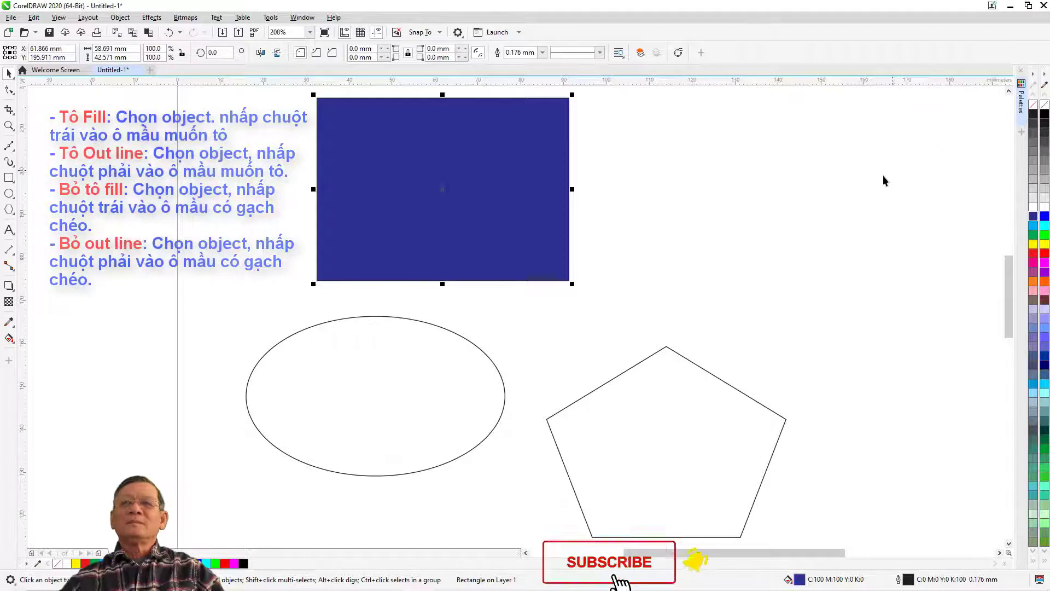
click(447, 358)
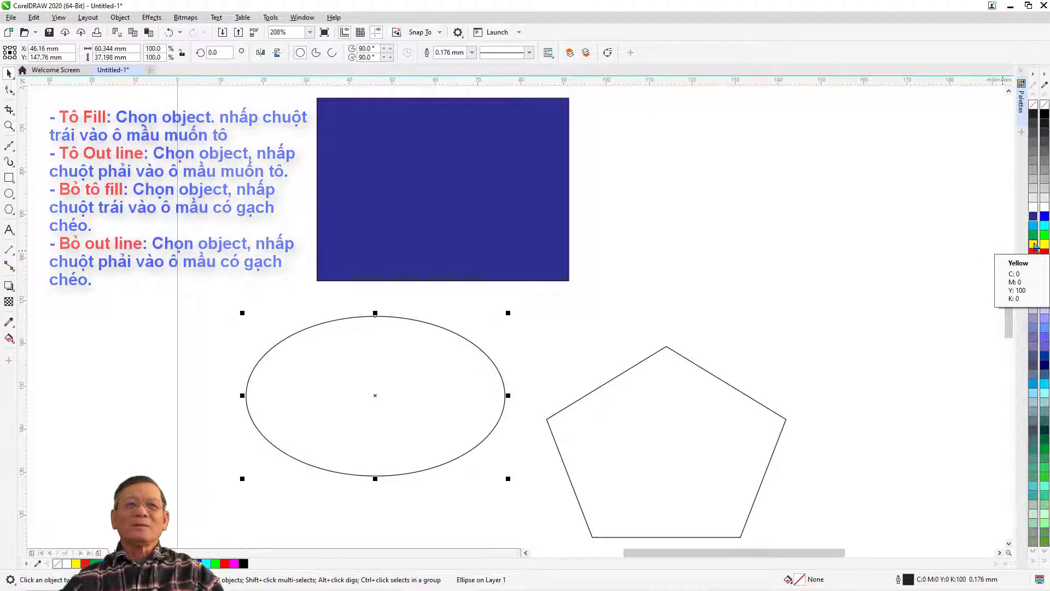
click(1034, 244)
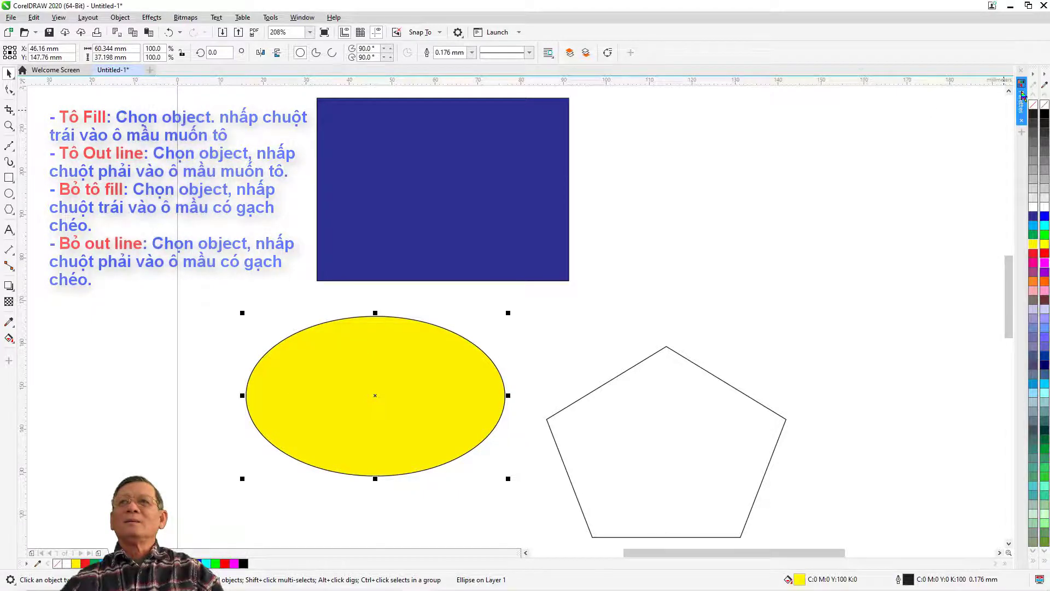
Turn off the RGB Palette in the palette libraries, keeping the Default Palette on.
click(1022, 94)
click(882, 197)
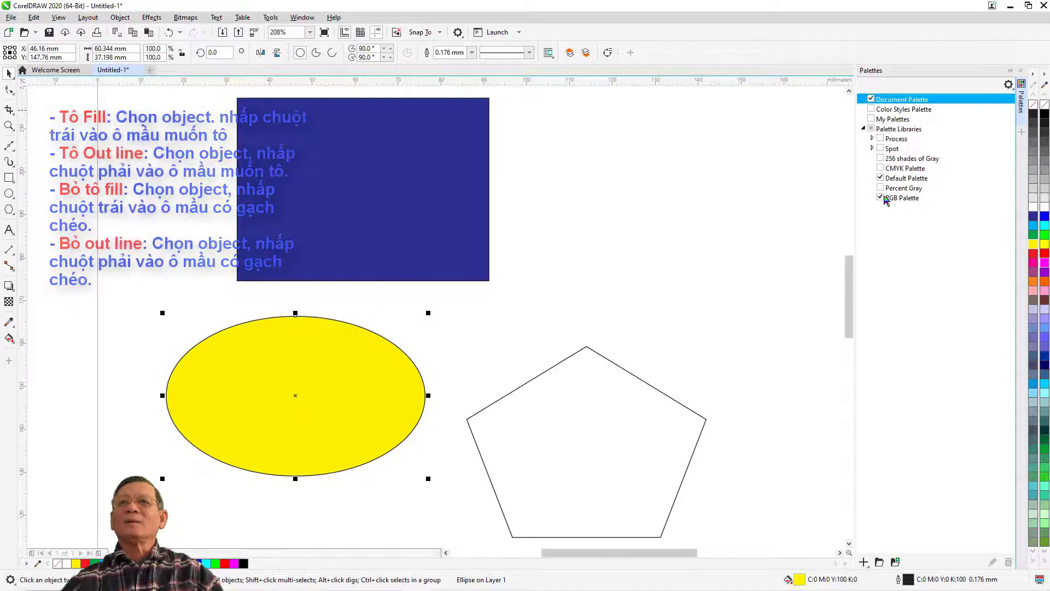
click(1022, 71)
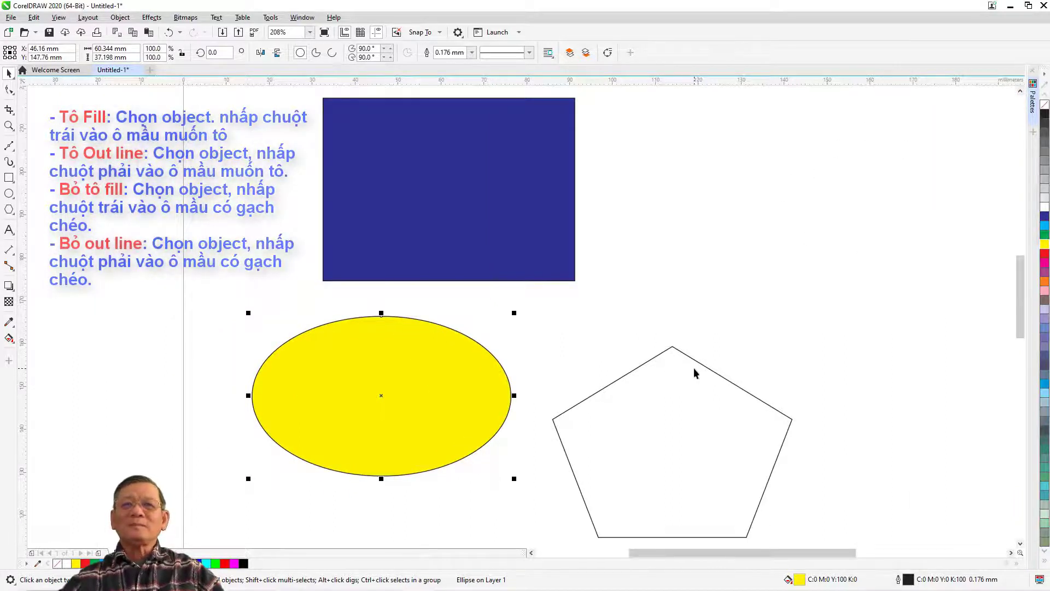
Fill the pentagon with red from the default palette and deselect it.
click(675, 357)
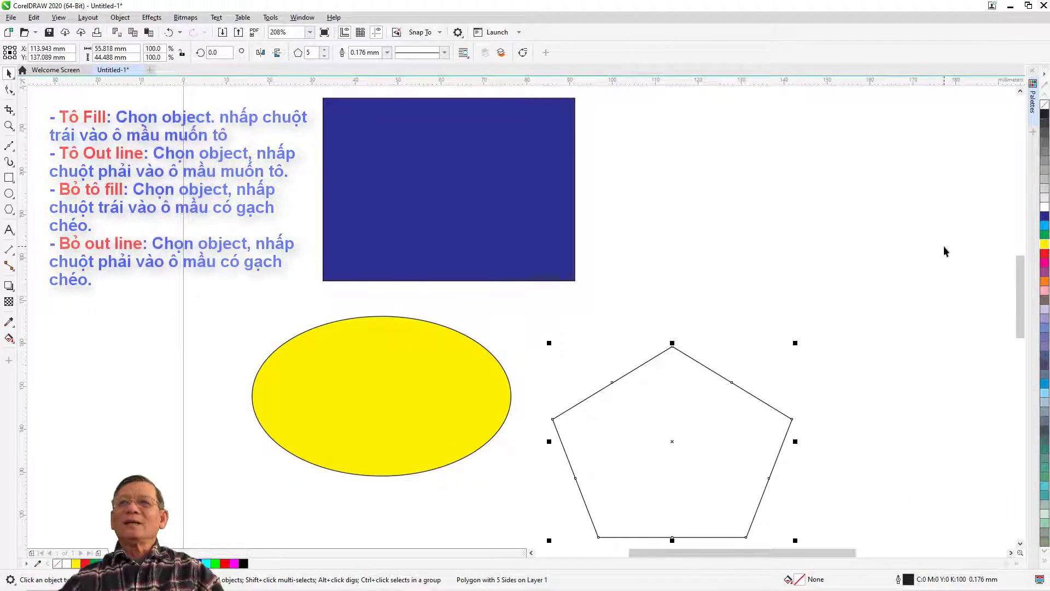
click(1045, 254)
click(795, 258)
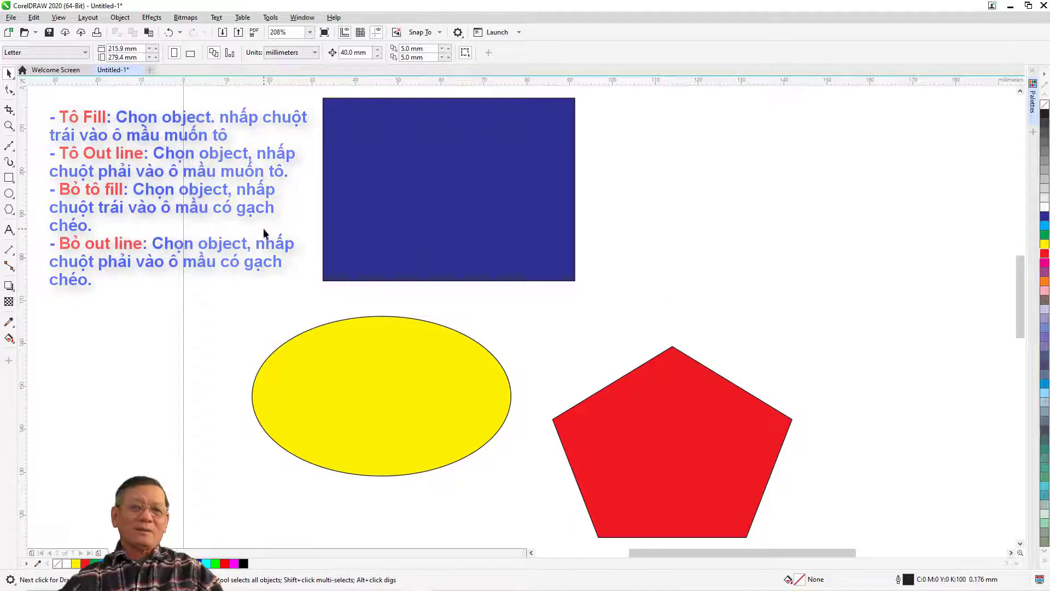
Set the outline width of the rectangle, ellipse and pentagon to 2.0 mm.
drag(253, 229, 798, 542)
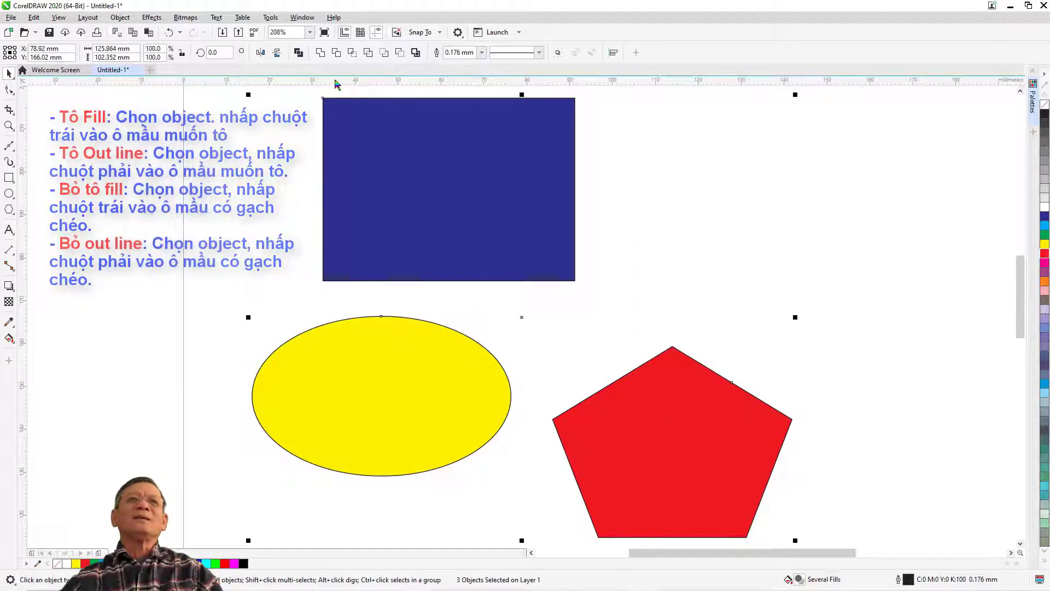
click(481, 53)
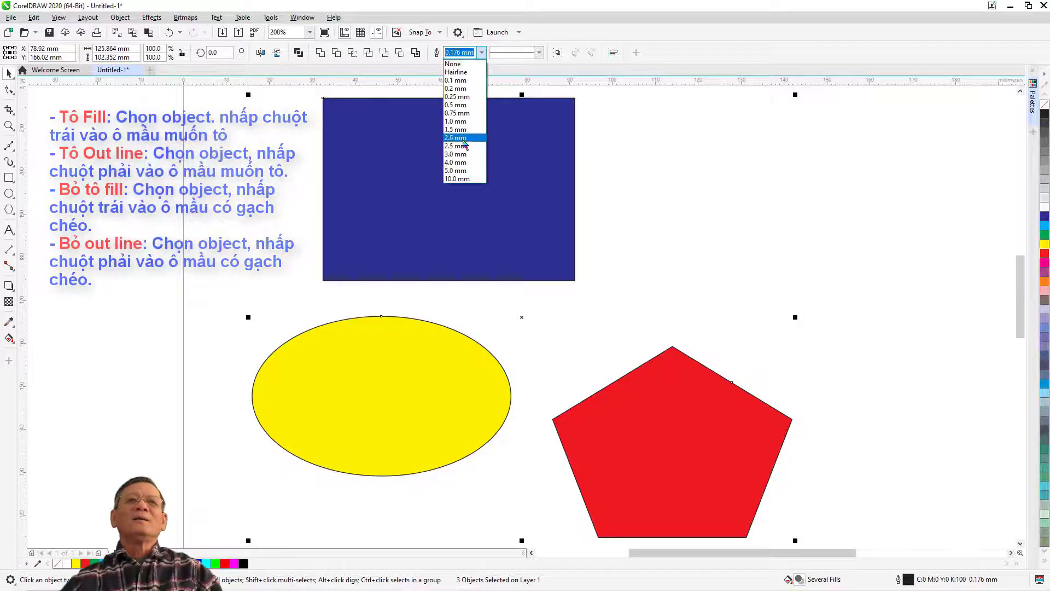
click(459, 140)
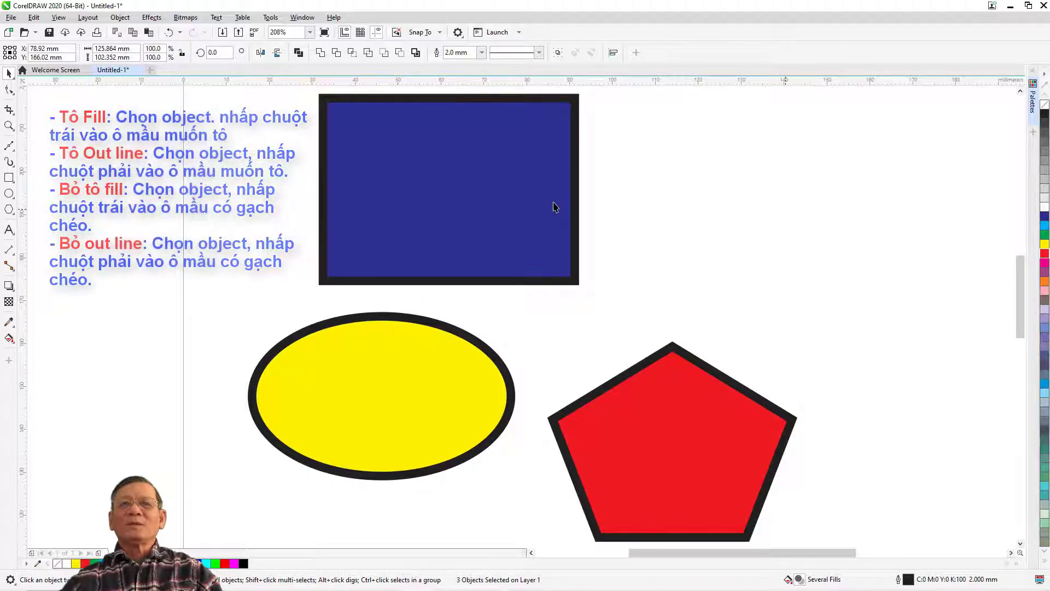
Colour the rectangle's outline yellow (C0 M0 Y100 K0) and the ellipse's outline red (C0 M100 Y100 K0).
key(Escape)
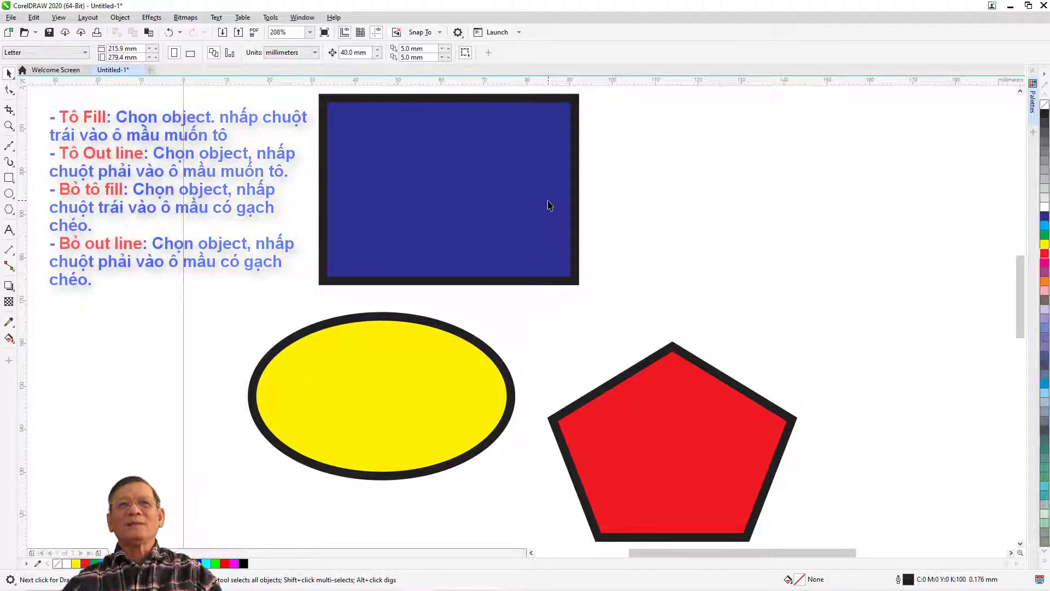
click(558, 201)
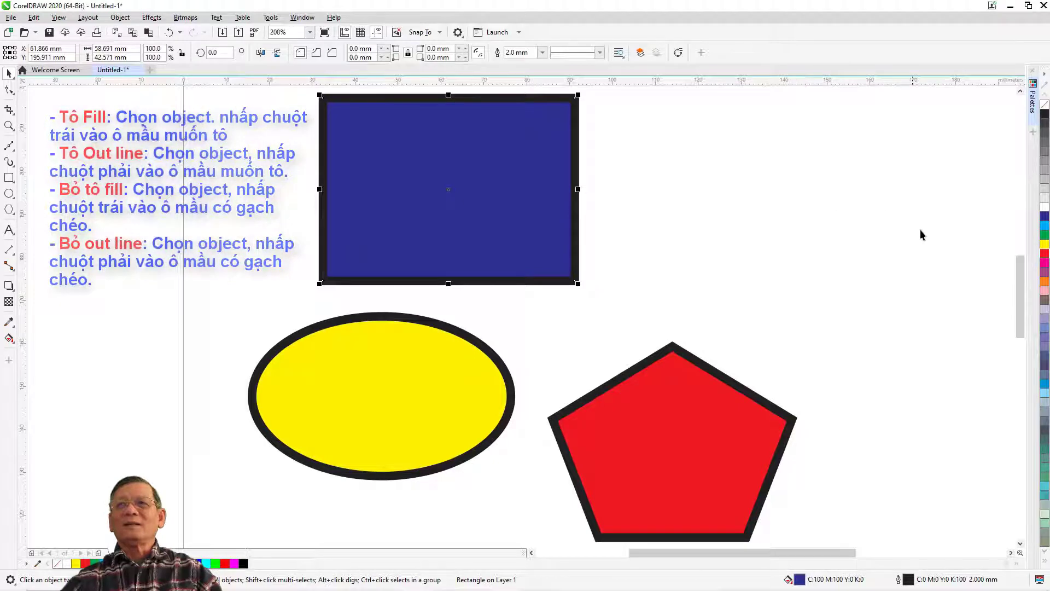
right_click(1044, 245)
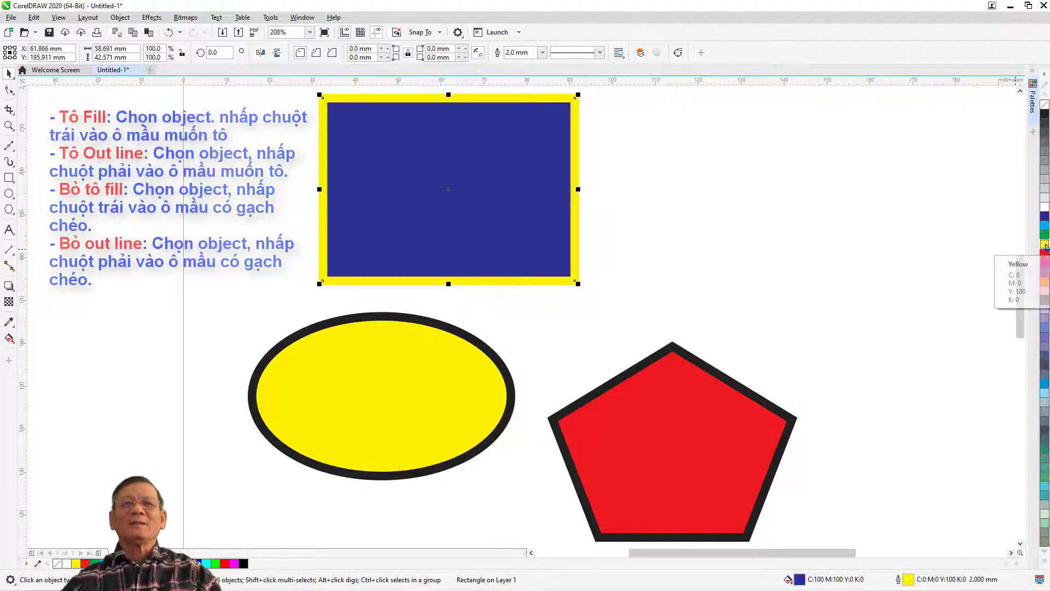
click(405, 365)
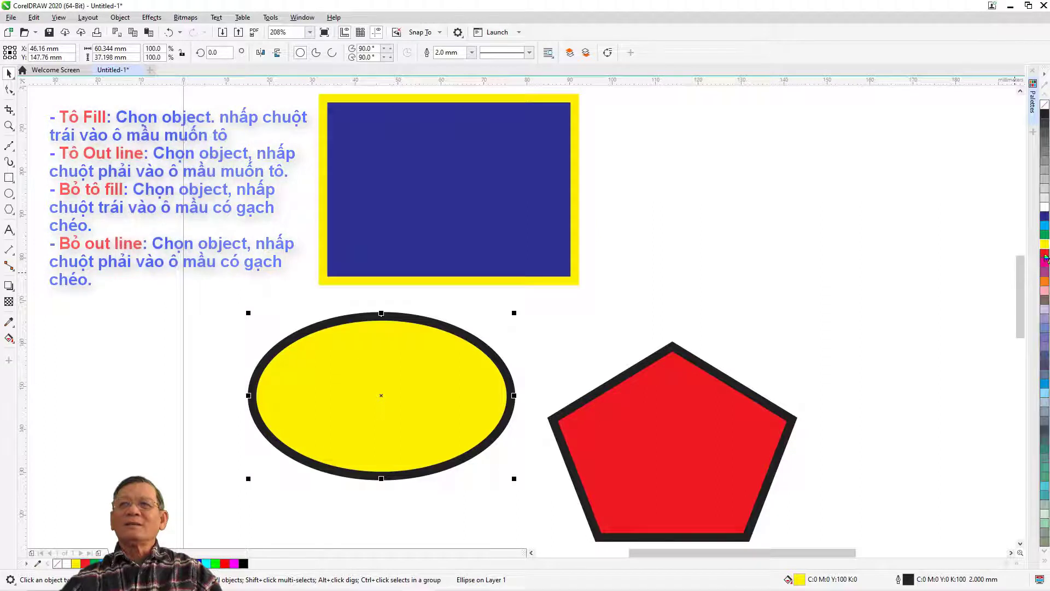
right_click(1045, 256)
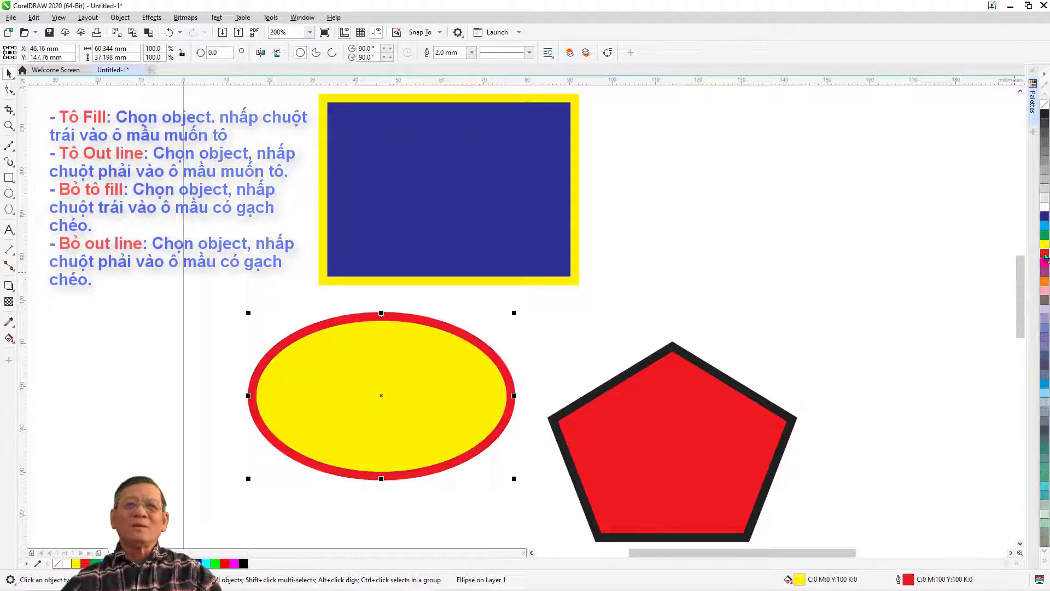
Colour the pentagon's outline pink (C0 M40 Y20 K0) and move the pentagon up about 19 mm.
click(684, 386)
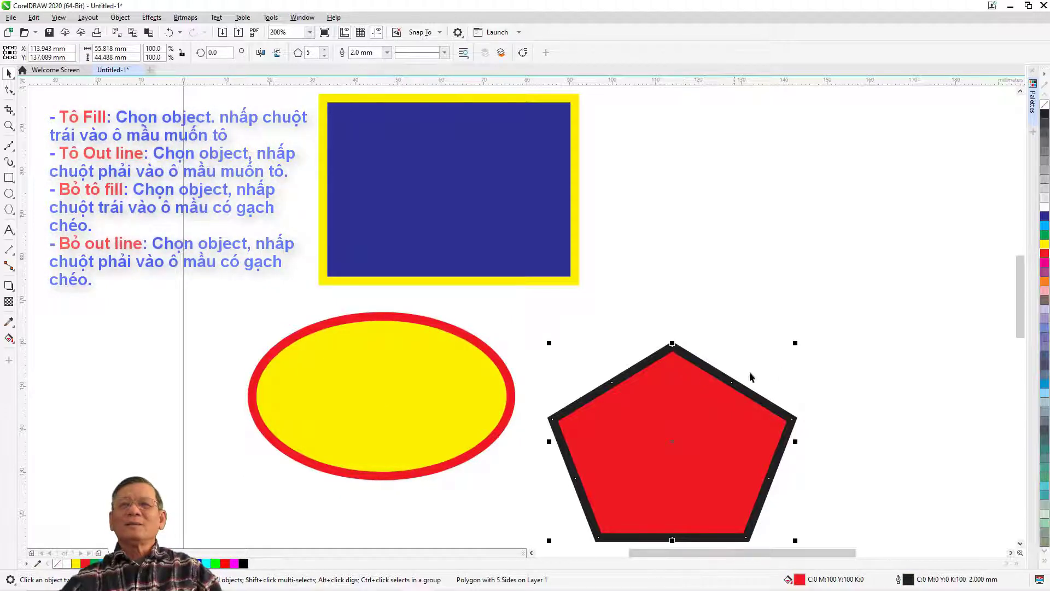
right_click(1045, 294)
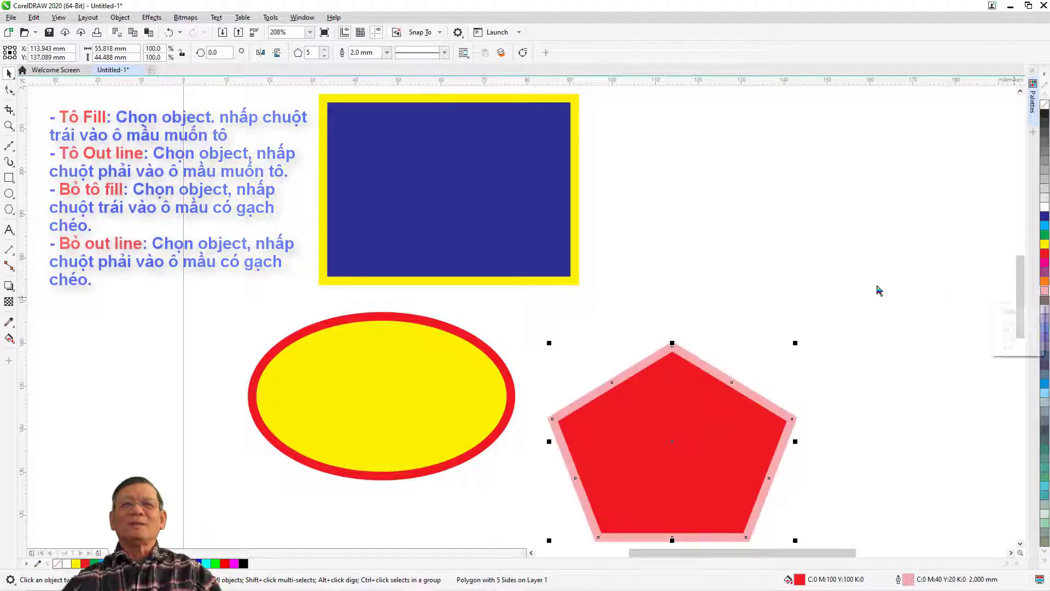
click(682, 313)
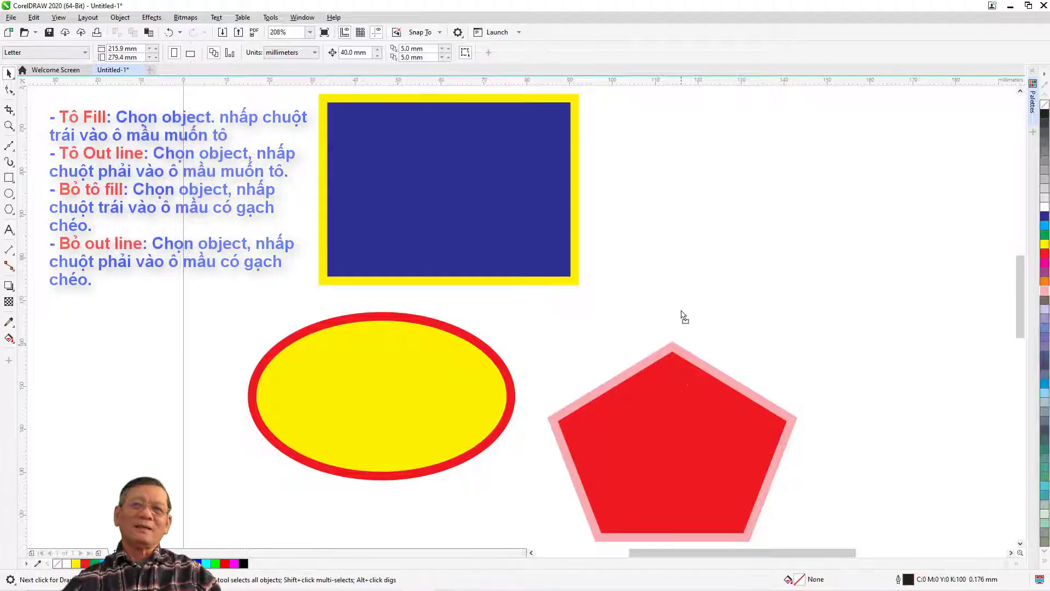
drag(759, 368, 751, 289)
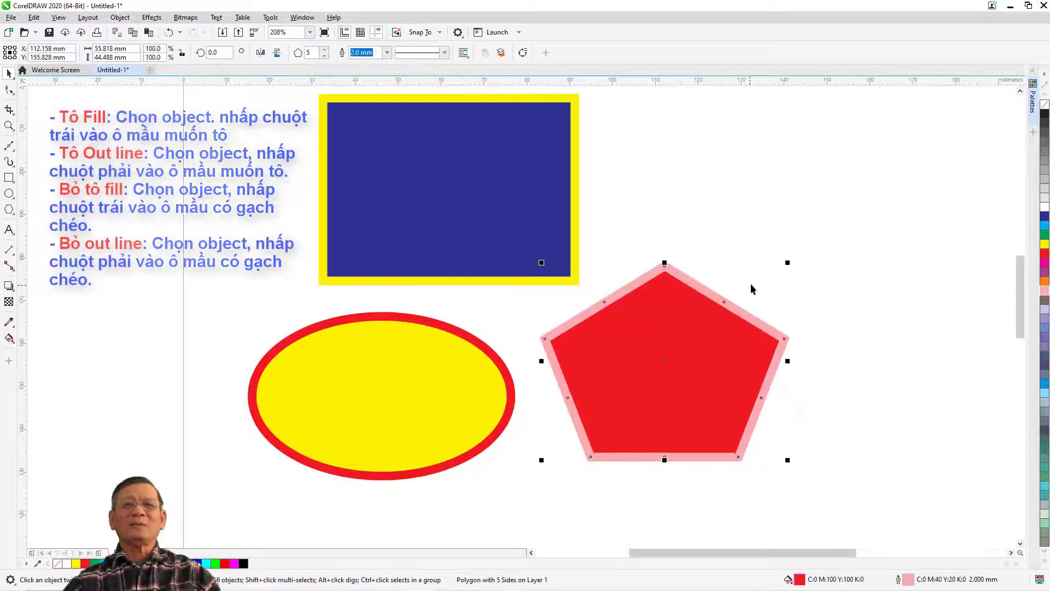
click(838, 268)
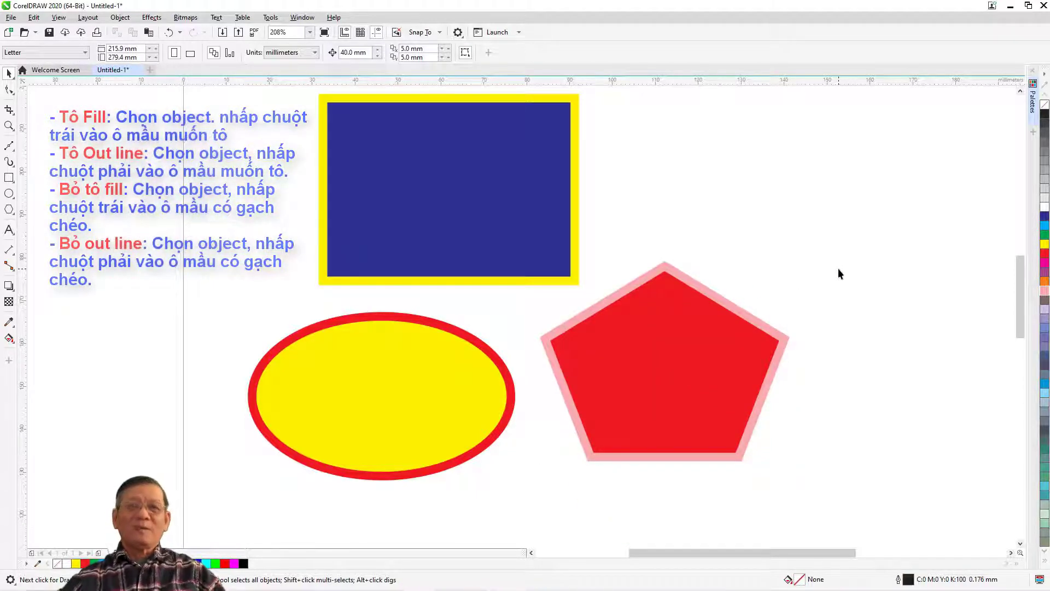
Try removing the rectangle's fill and the ellipse's outline, and undo both changes.
click(511, 274)
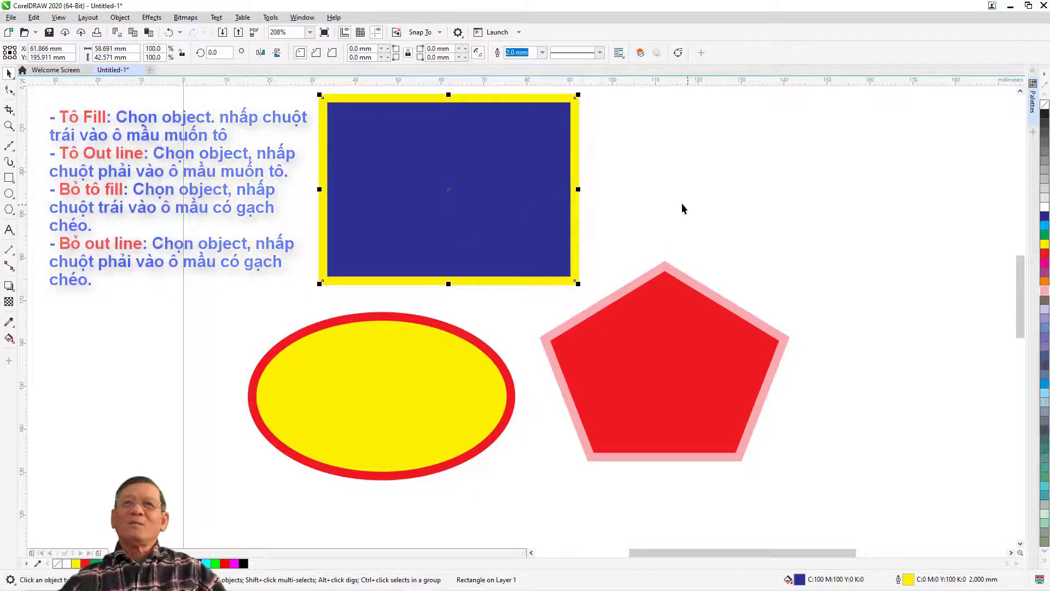
click(1045, 107)
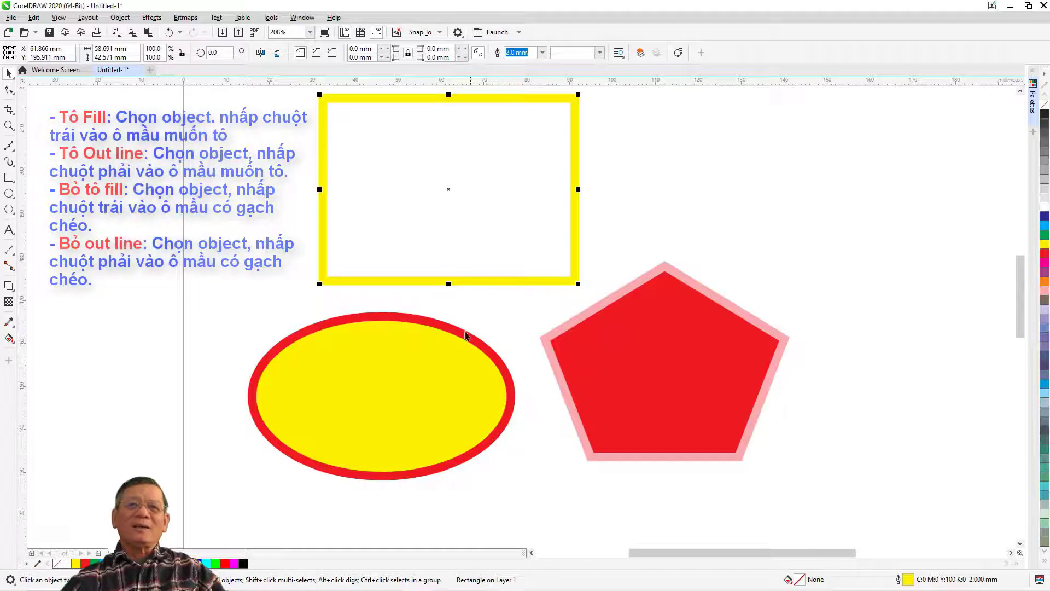
click(450, 350)
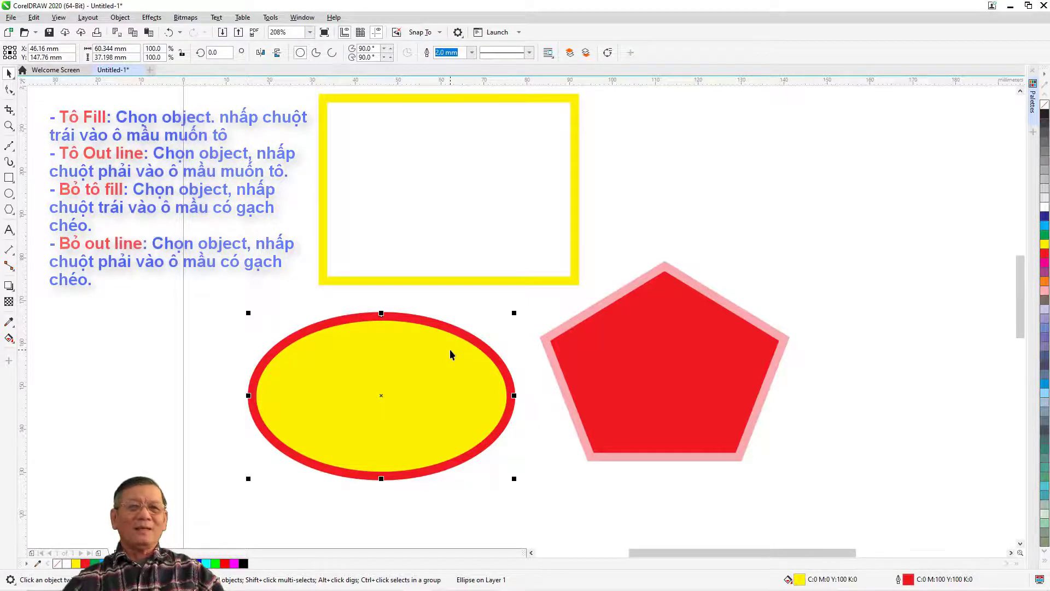
right_click(1045, 107)
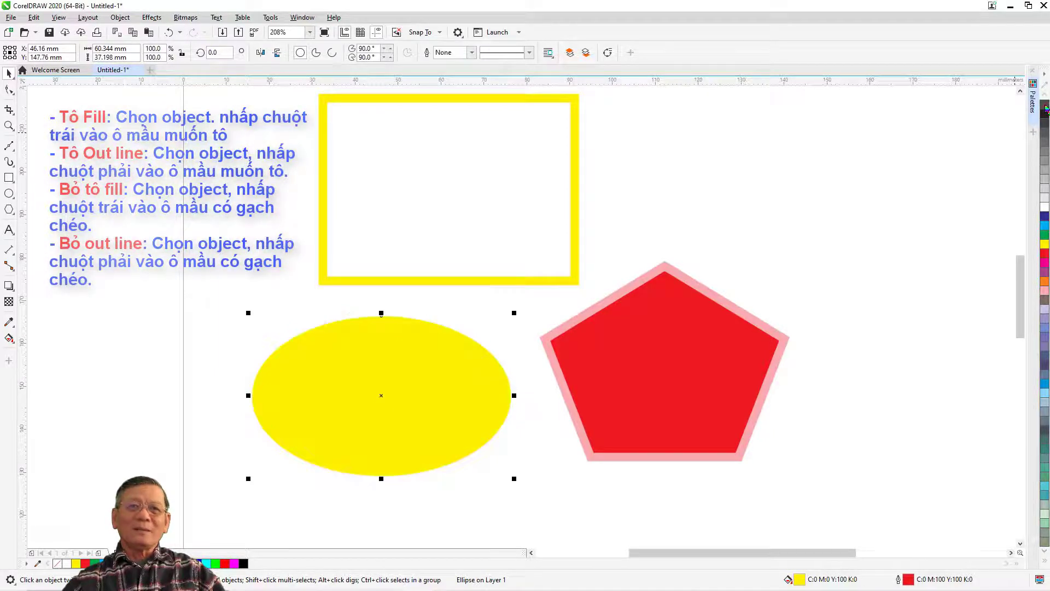
key(ctrl+z)
key(ctrl+z)
click(722, 206)
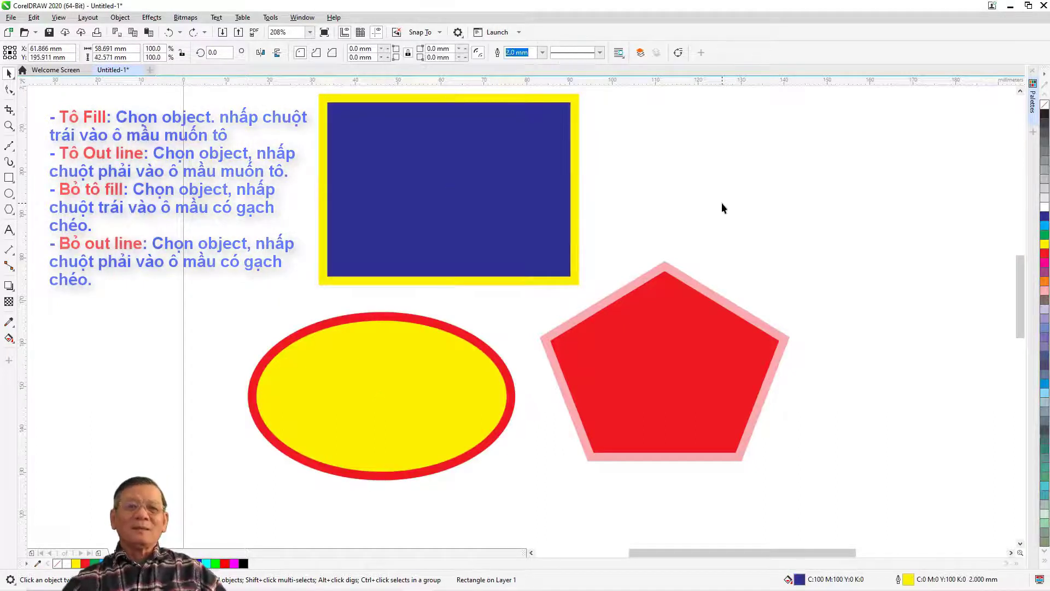
Try removing the pentagon's outline and the rectangle's fill, undo both changes and deselect.
click(657, 297)
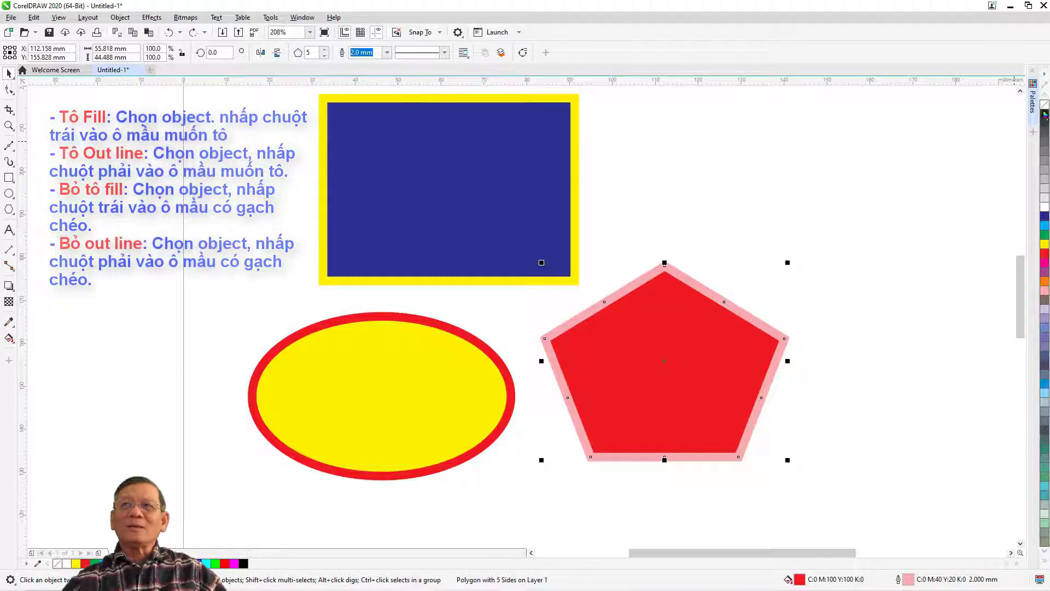
right_click(1045, 108)
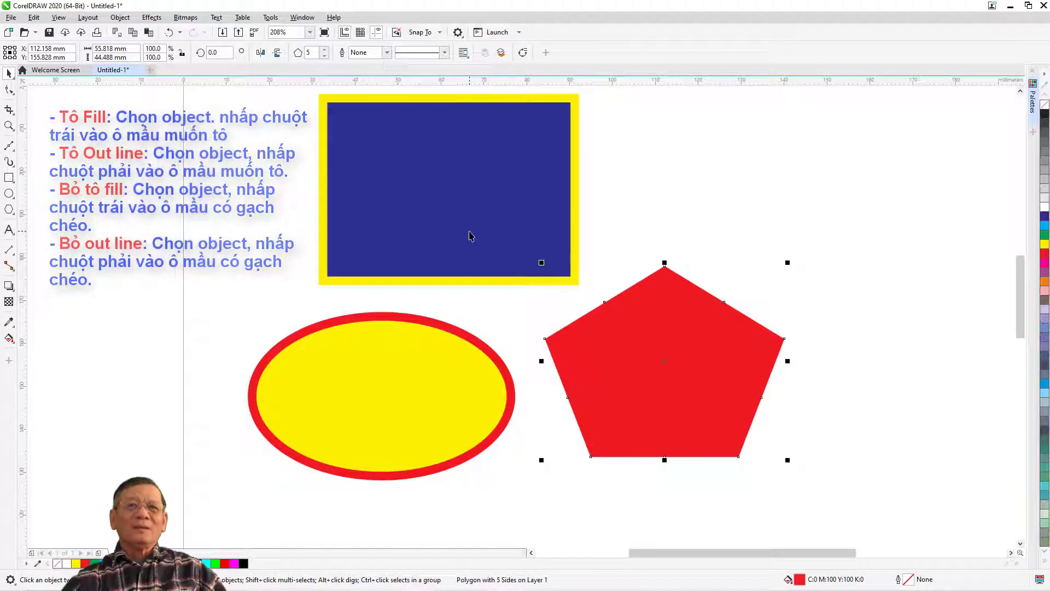
click(470, 235)
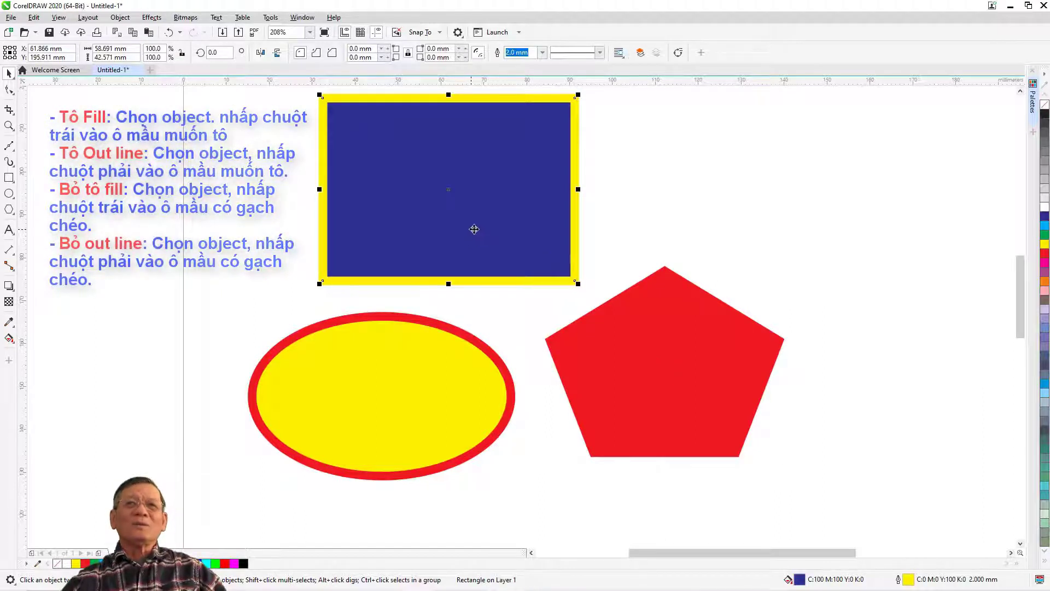
click(1045, 107)
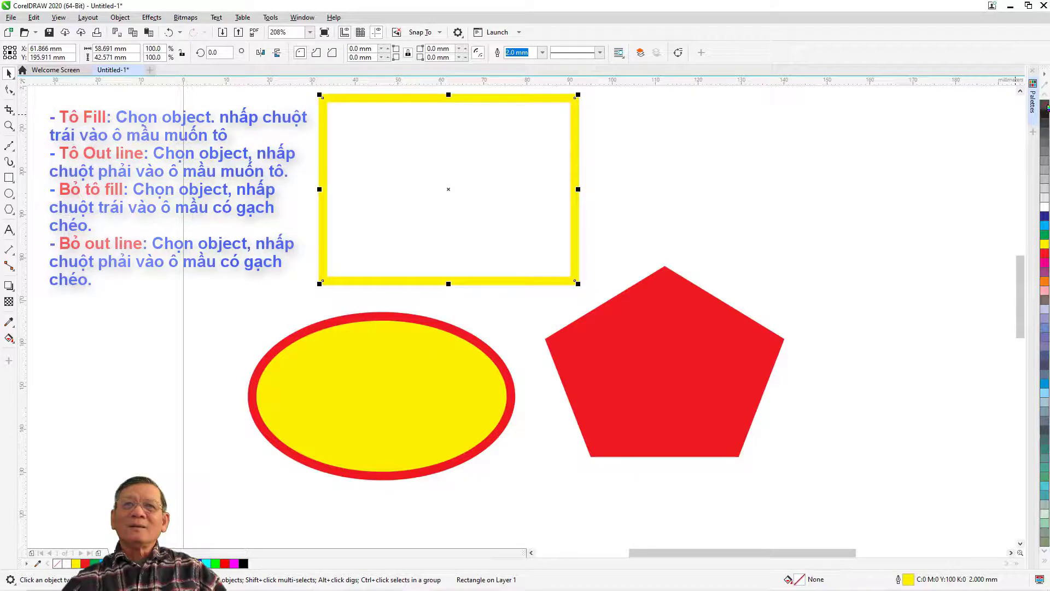
click(684, 191)
key(ctrl+z)
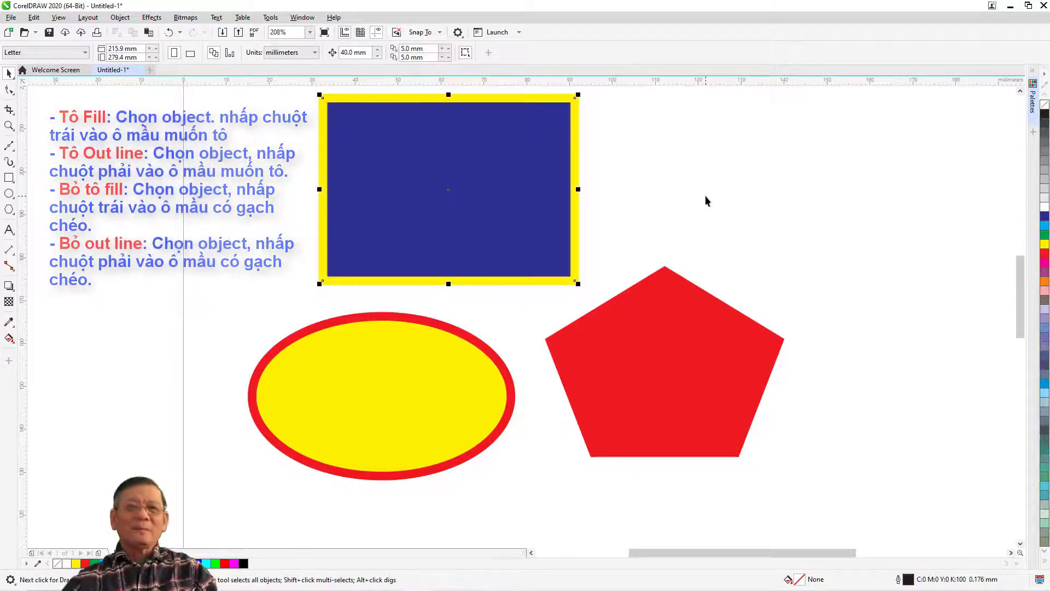
key(ctrl+z)
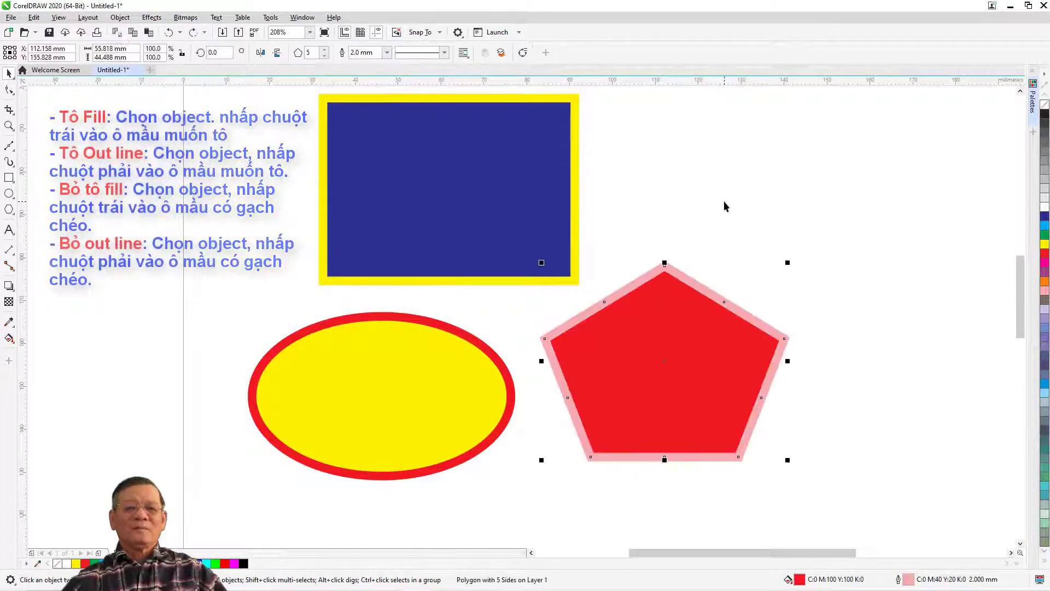
click(724, 203)
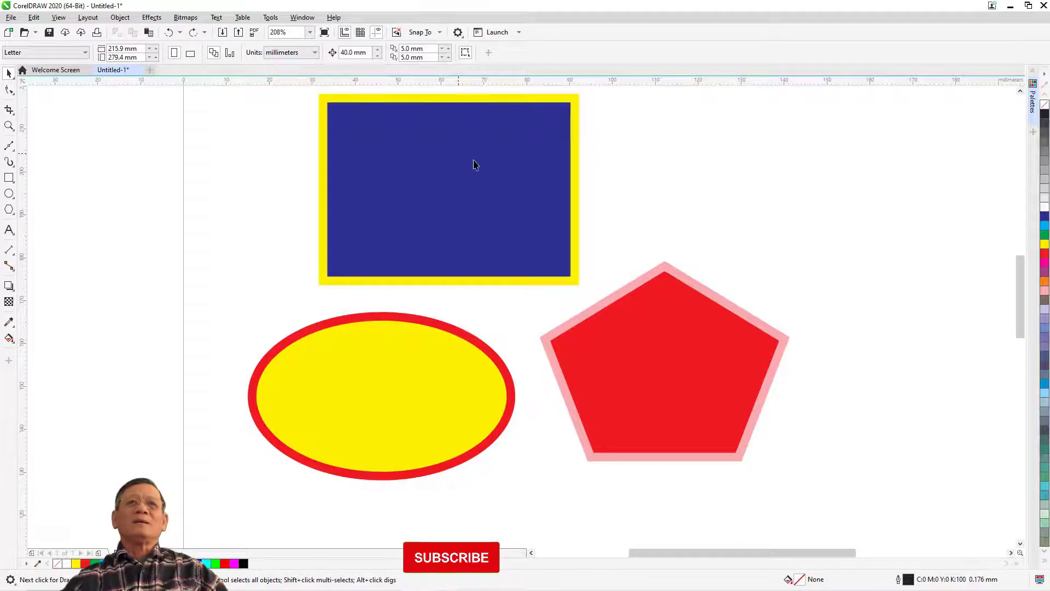
Hide the Palettes docker.
click(300, 20)
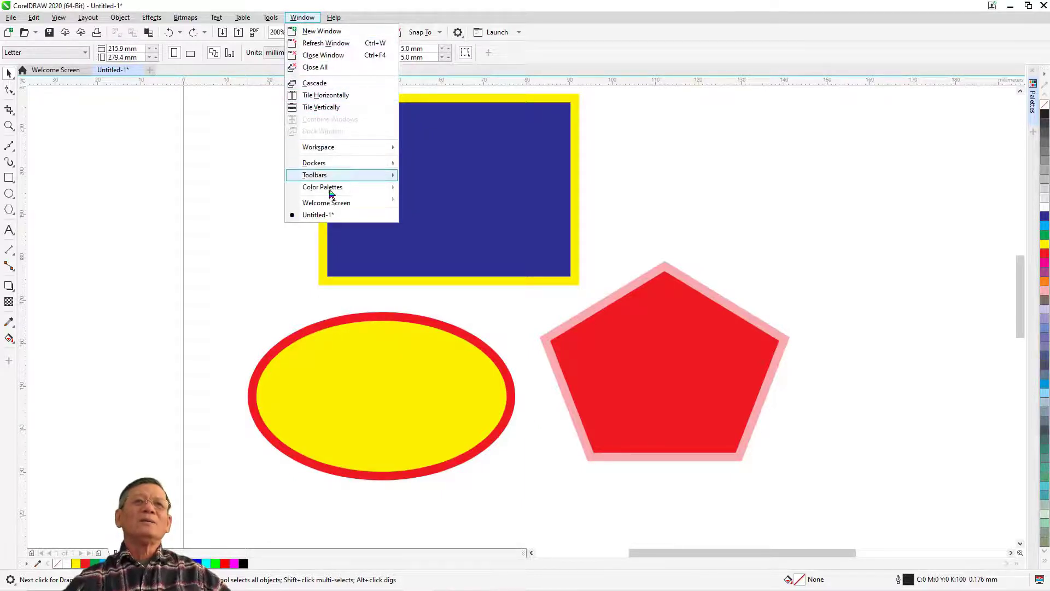
mouse_move(330, 191)
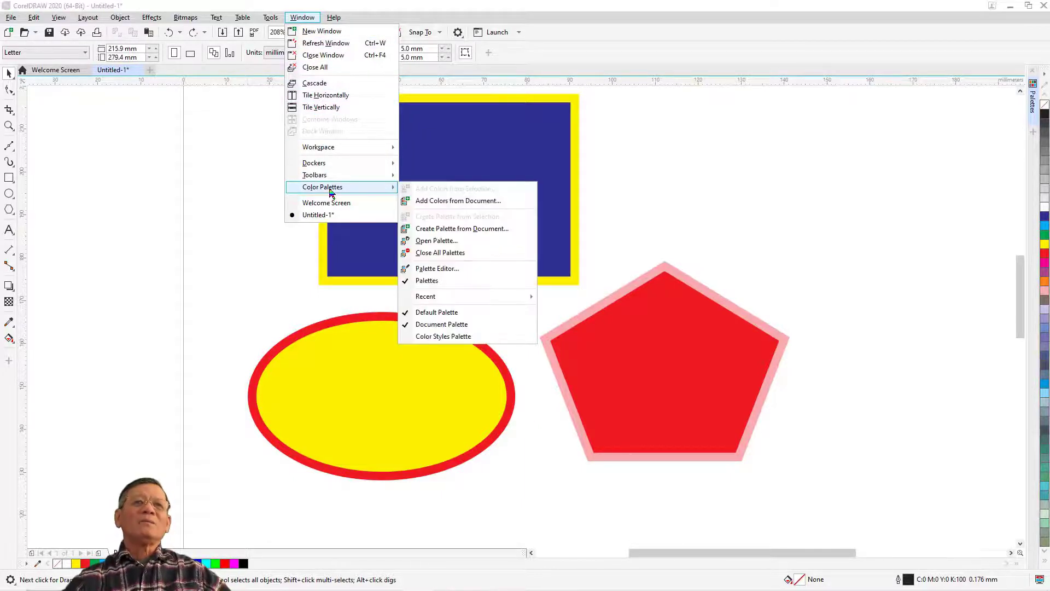
click(419, 282)
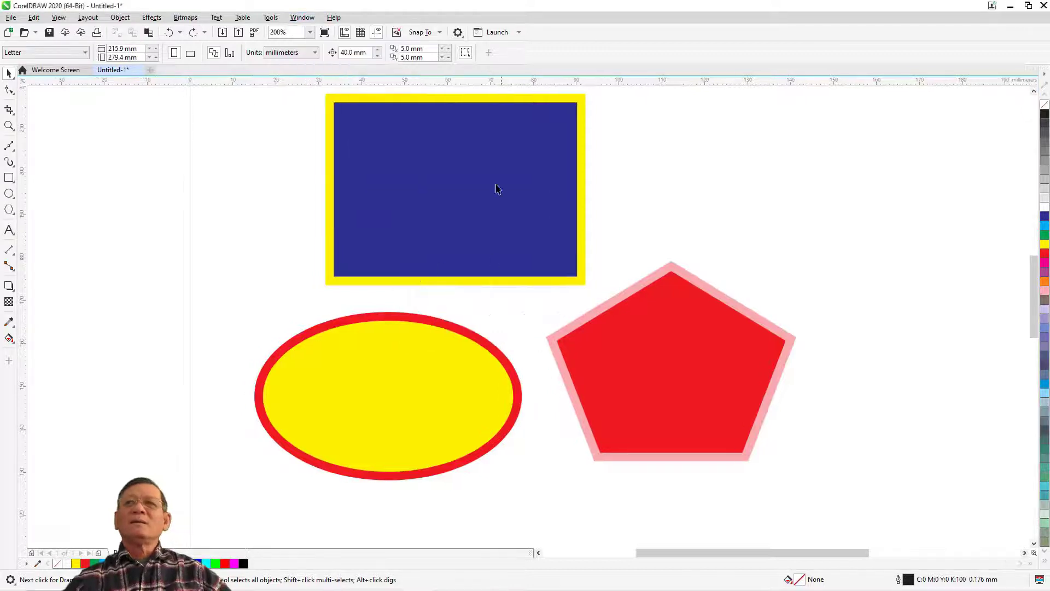
Show the Palettes docker, turn on the RGB Palette in the palette libraries and collapse the docker.
click(302, 19)
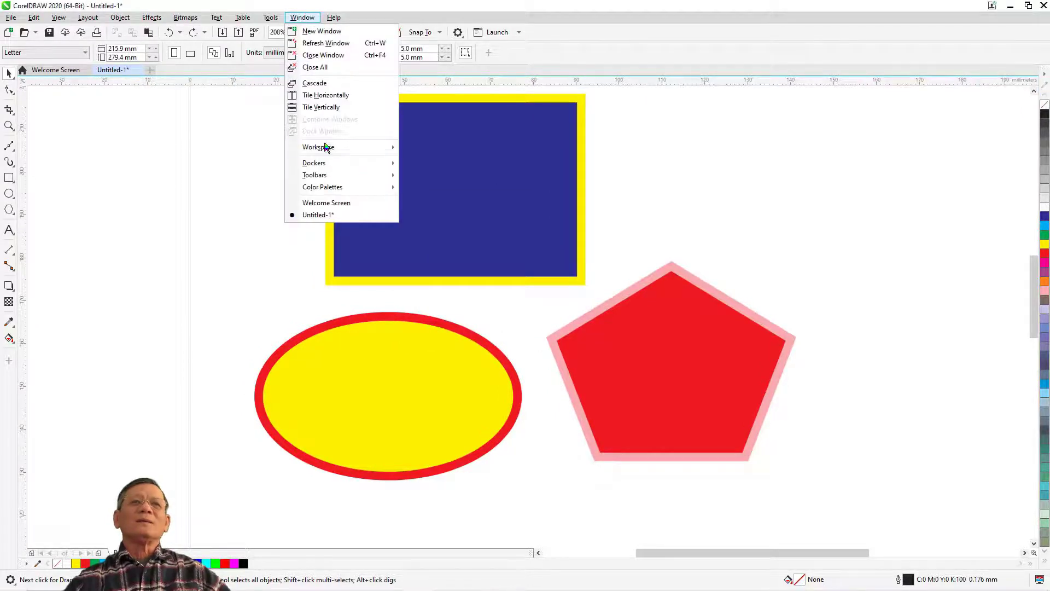
mouse_move(335, 187)
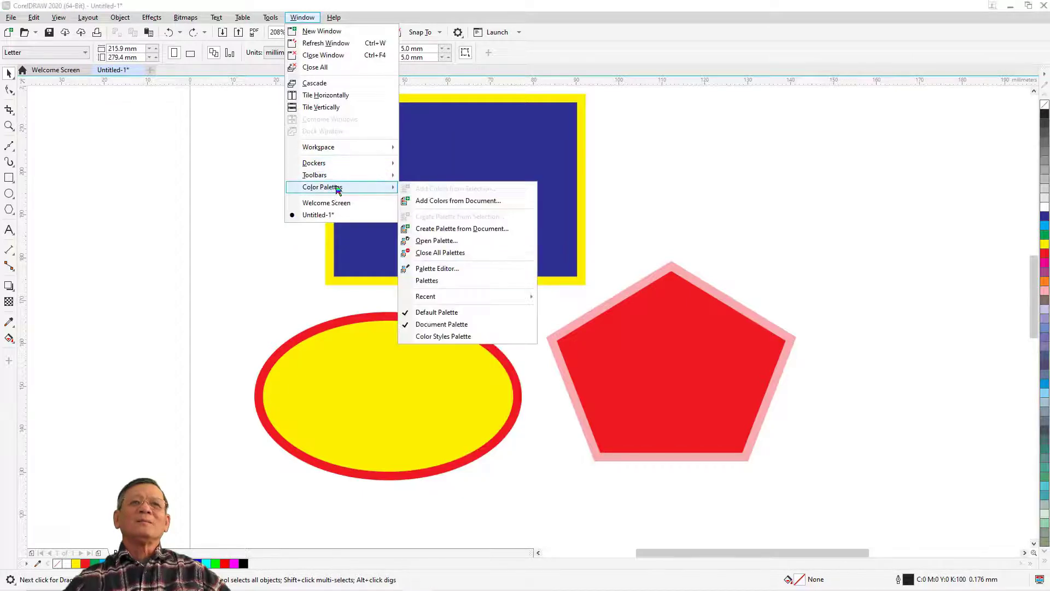
click(420, 281)
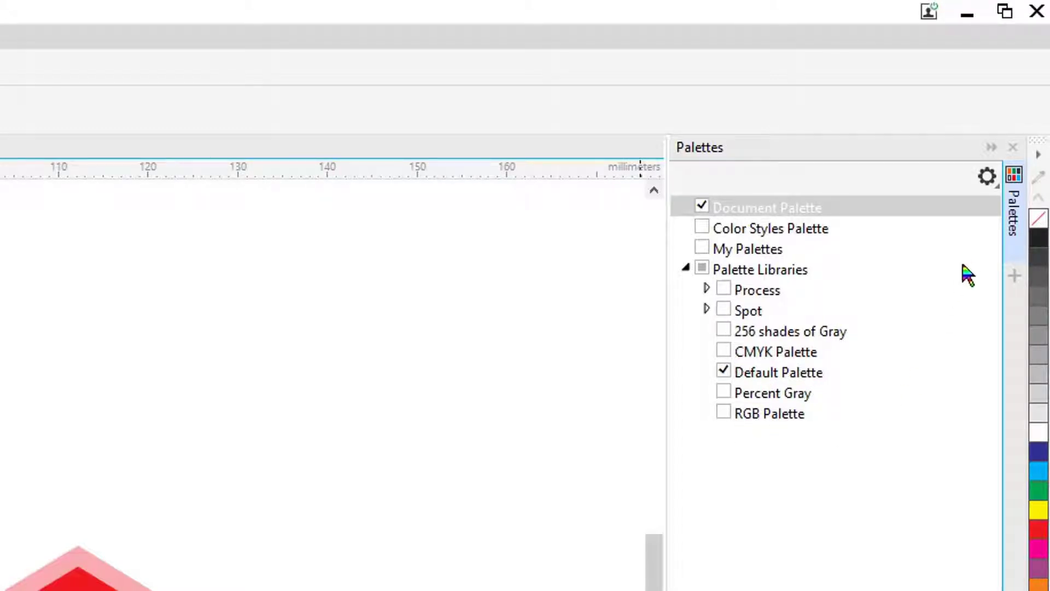
click(724, 414)
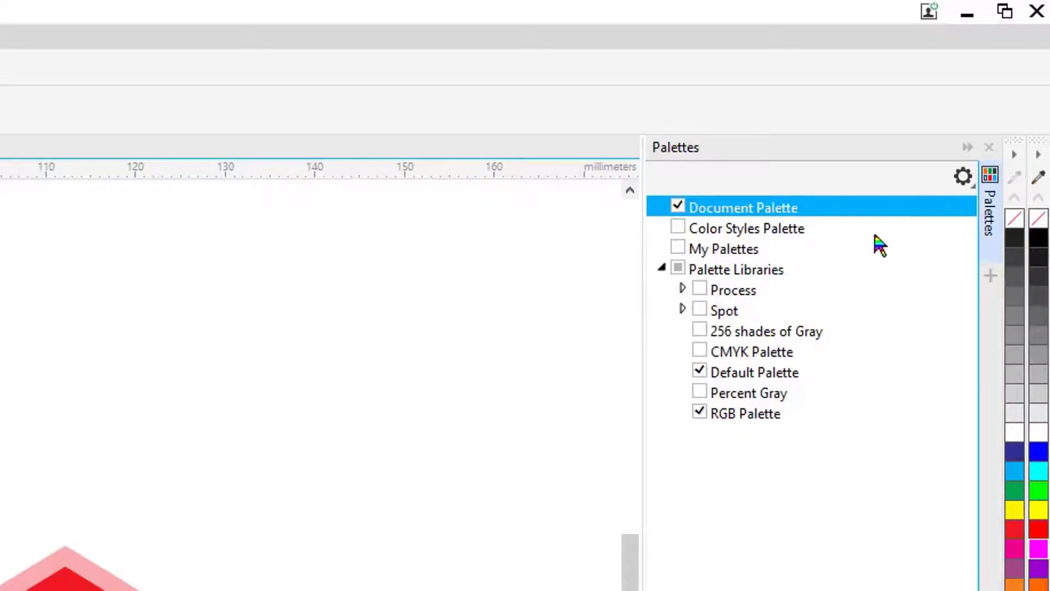
click(966, 153)
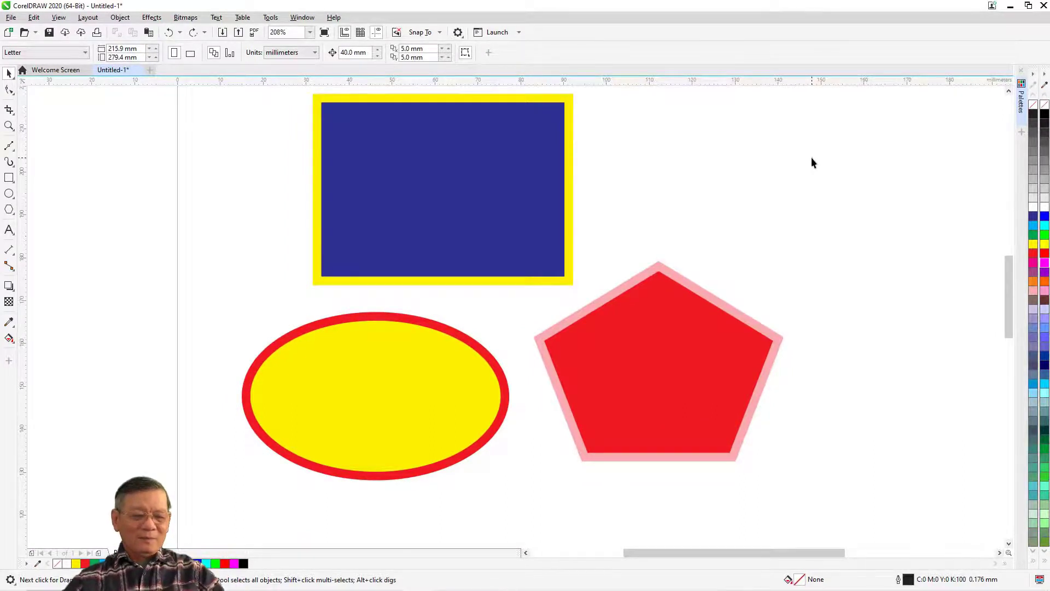
Delete the rectangle, ellipse and pentagon from the page.
key(shift+F4)
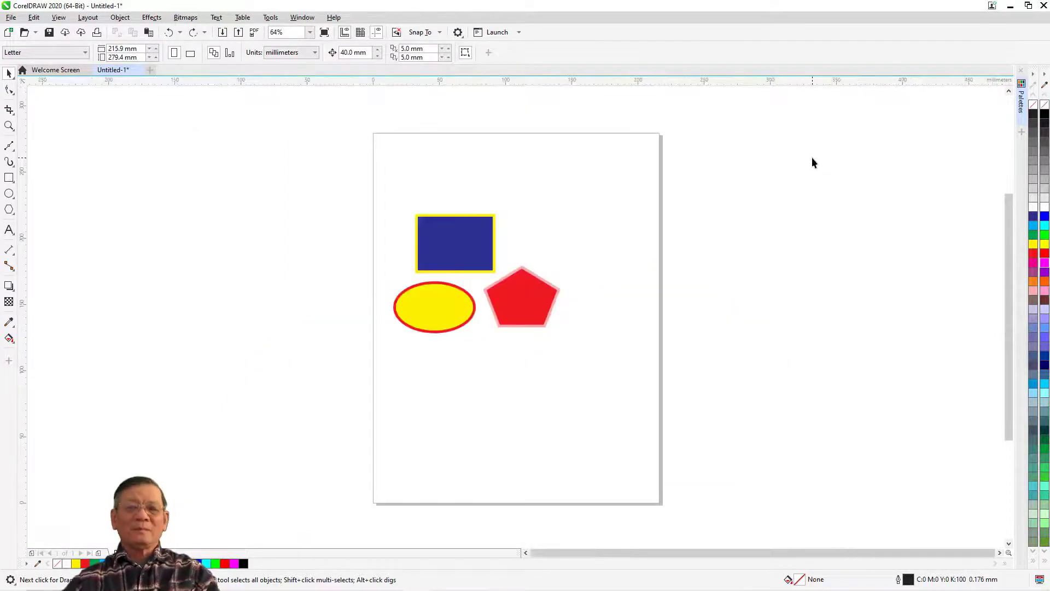
drag(375, 155, 580, 366)
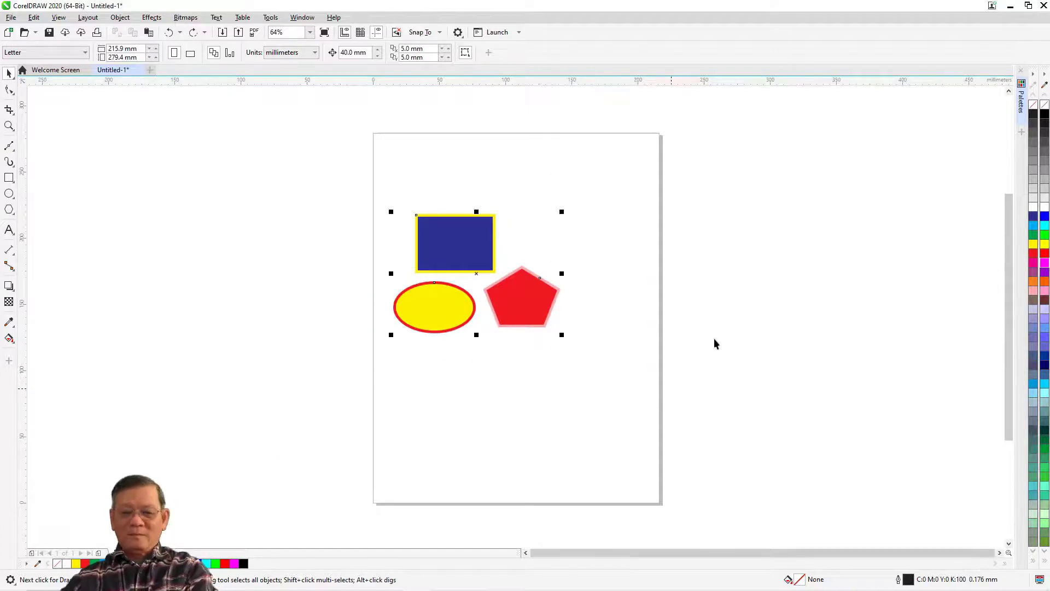
key(Delete)
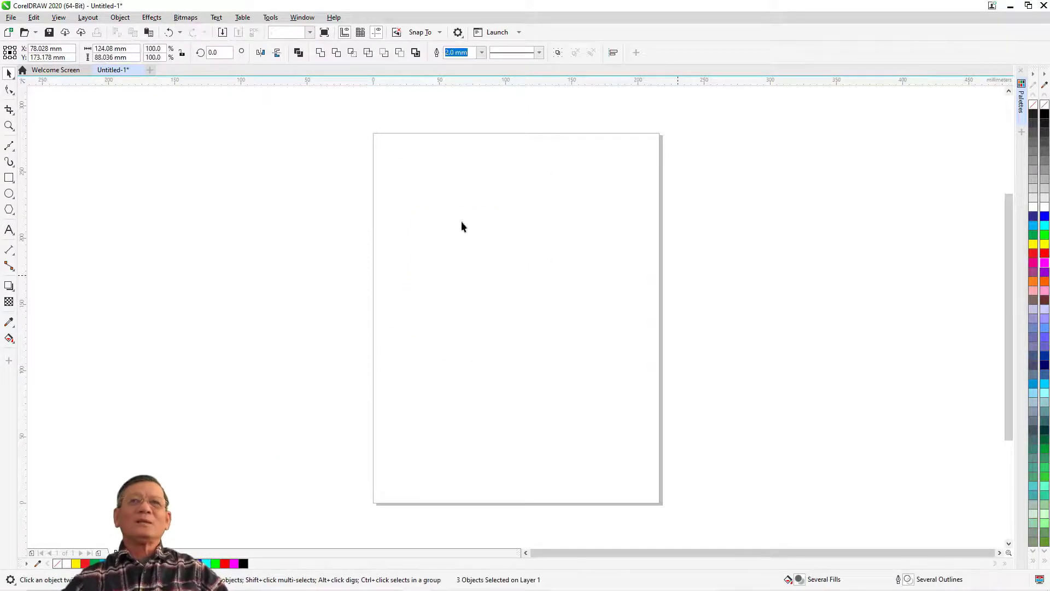
Draw a rectangle about 54 mm wide and 31 mm high in the upper left part of the empty page.
click(8, 178)
drag(421, 165, 493, 207)
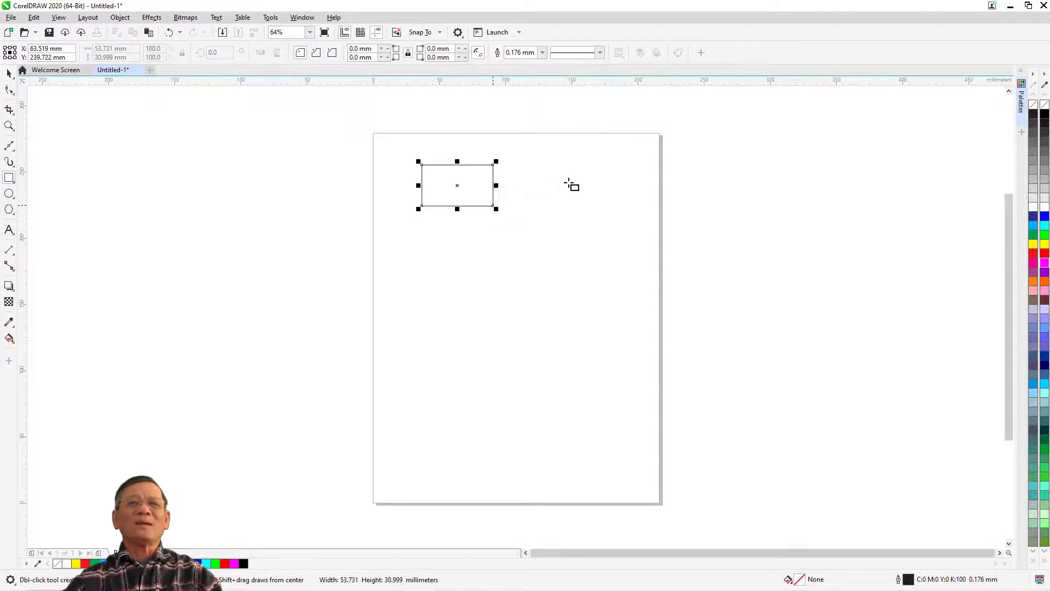
key(space)
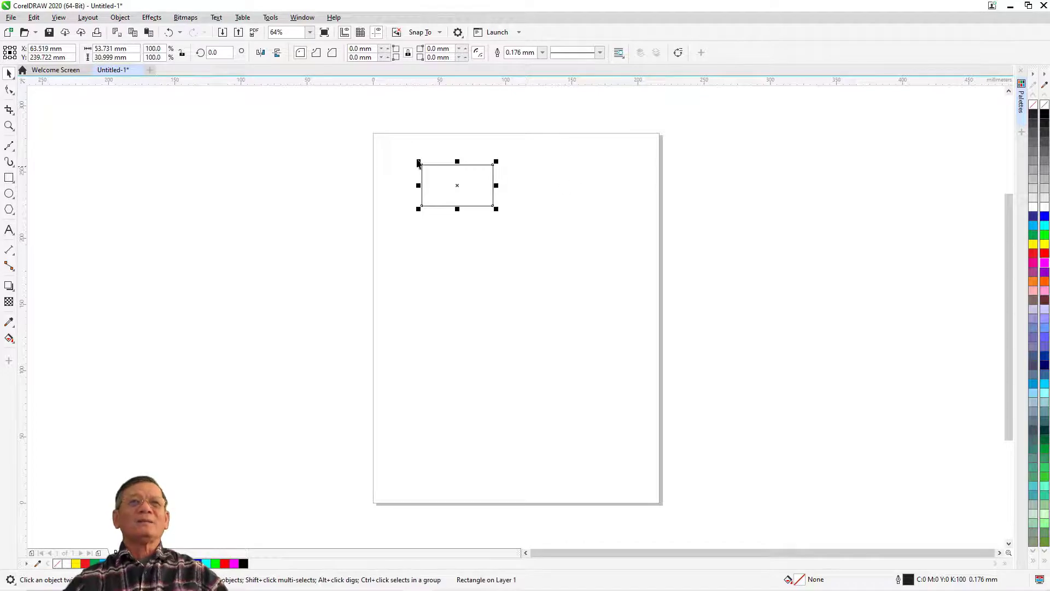
Set the rectangle's size to 50 mm wide and 30 mm high.
double_click(104, 48)
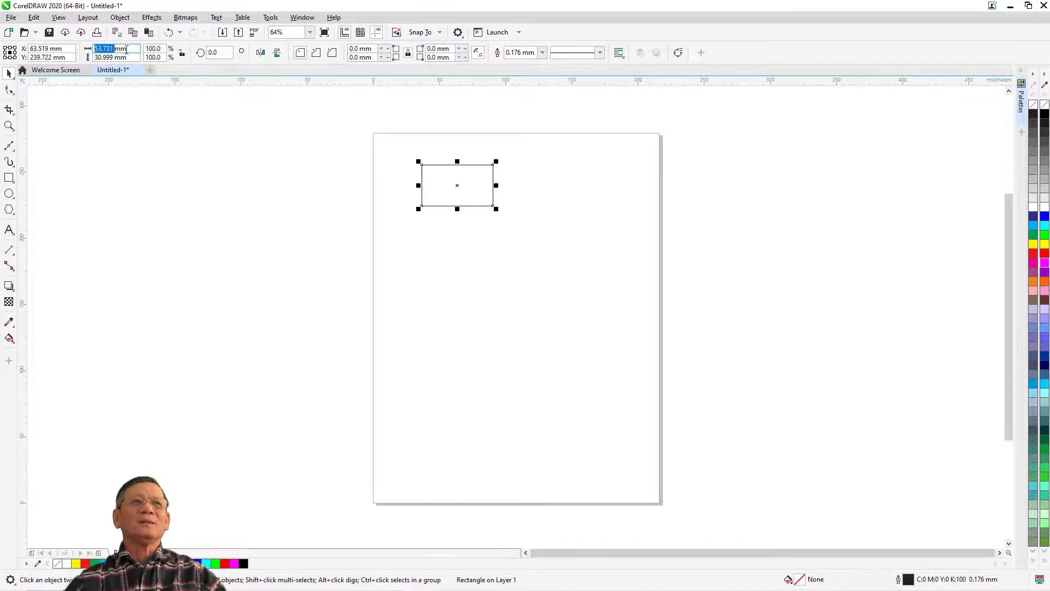
text(50)
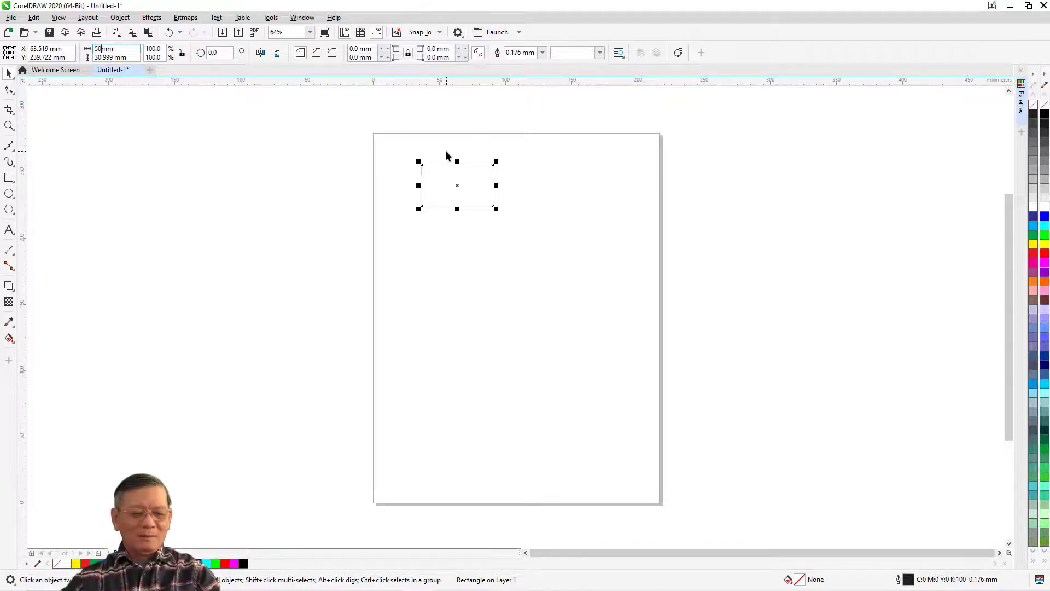
key(Tab)
text(30)
key(Return)
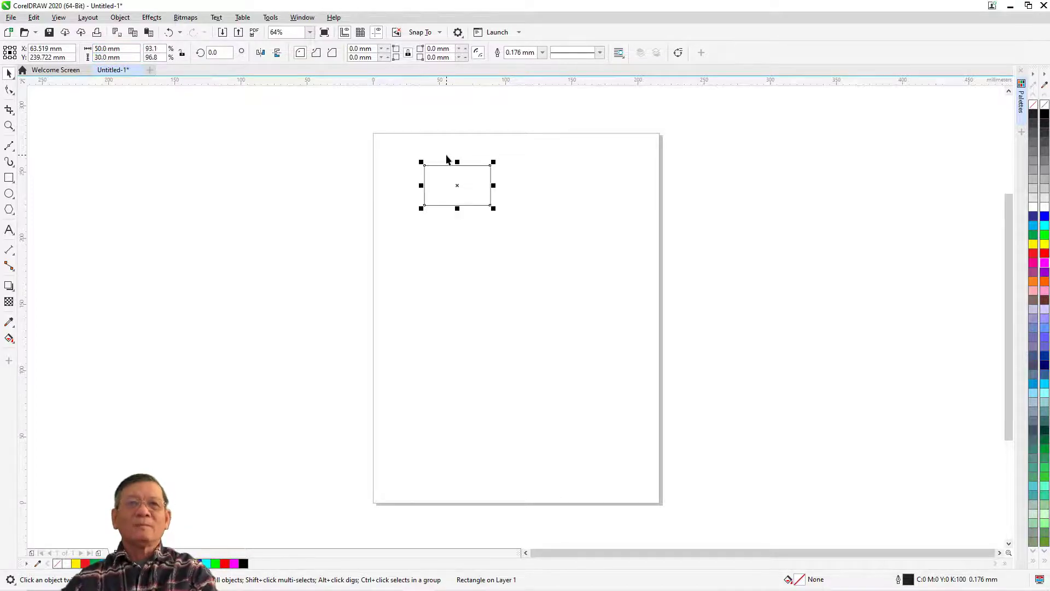
Place a copy of the rectangle level with the original, about 61 mm to its right.
drag(459, 192, 540, 192)
right_click(540, 192)
click(499, 208)
Duplicate the pair of rectangles downward at 40 mm spacing until there are six rows of two.
drag(379, 146, 614, 235)
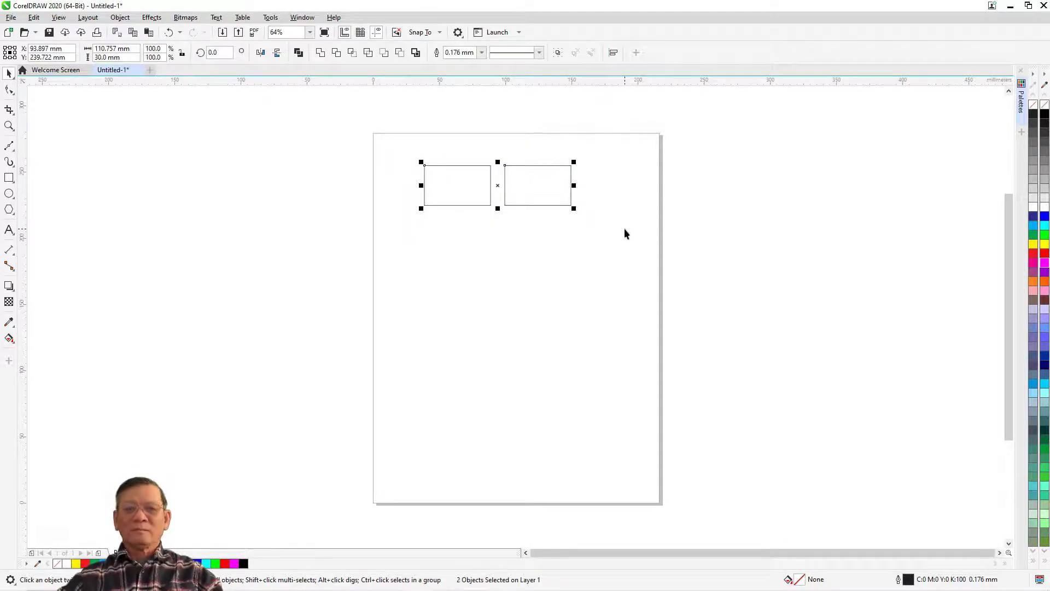
key(ctrl+d)
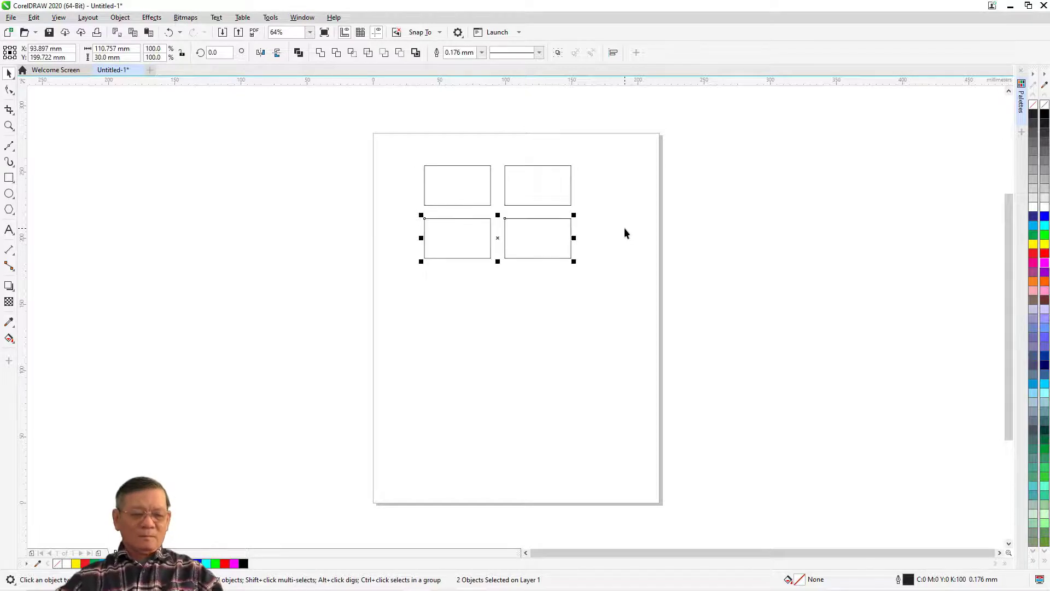
key(ctrl+d)
key(ctrl+d)
key(ctrl+d)
key(ctrl+d)
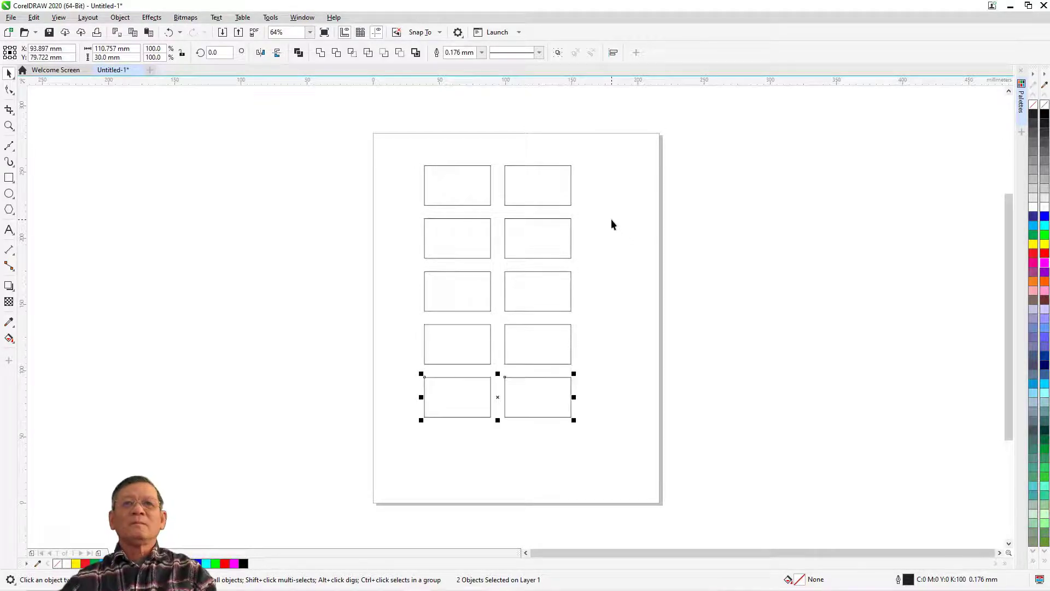
Group all twelve rectangles, centre the group on the page, then ungroup and deselect them.
drag(401, 151, 621, 514)
key(ctrl+g)
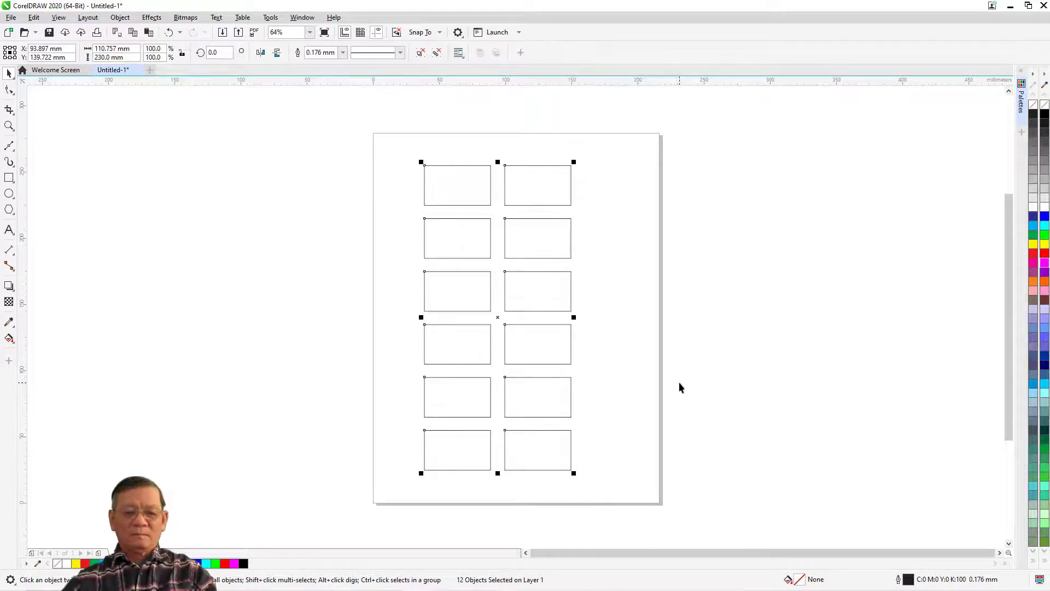
key(p)
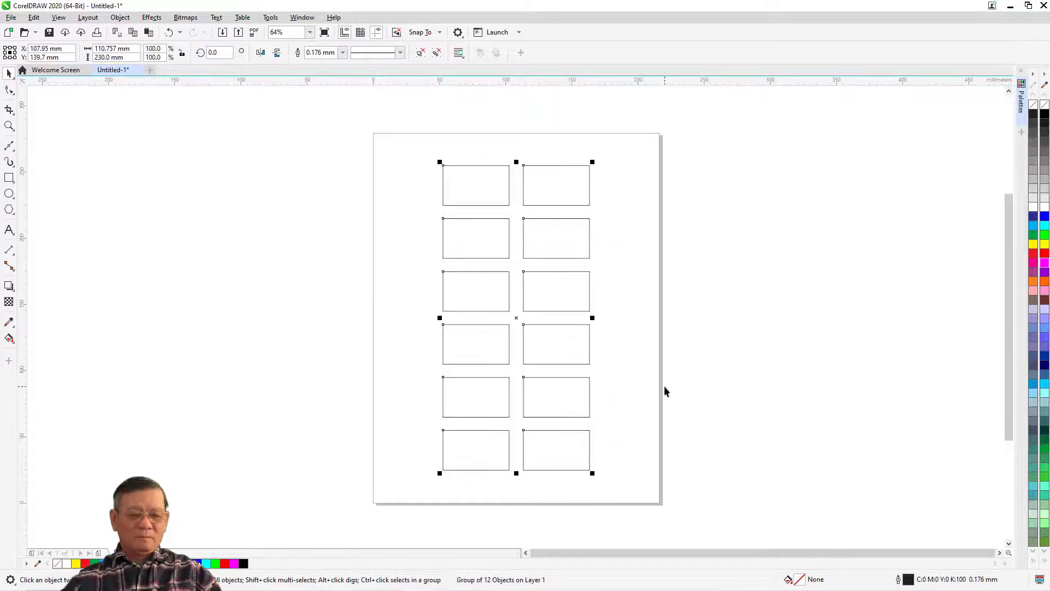
key(ctrl+u)
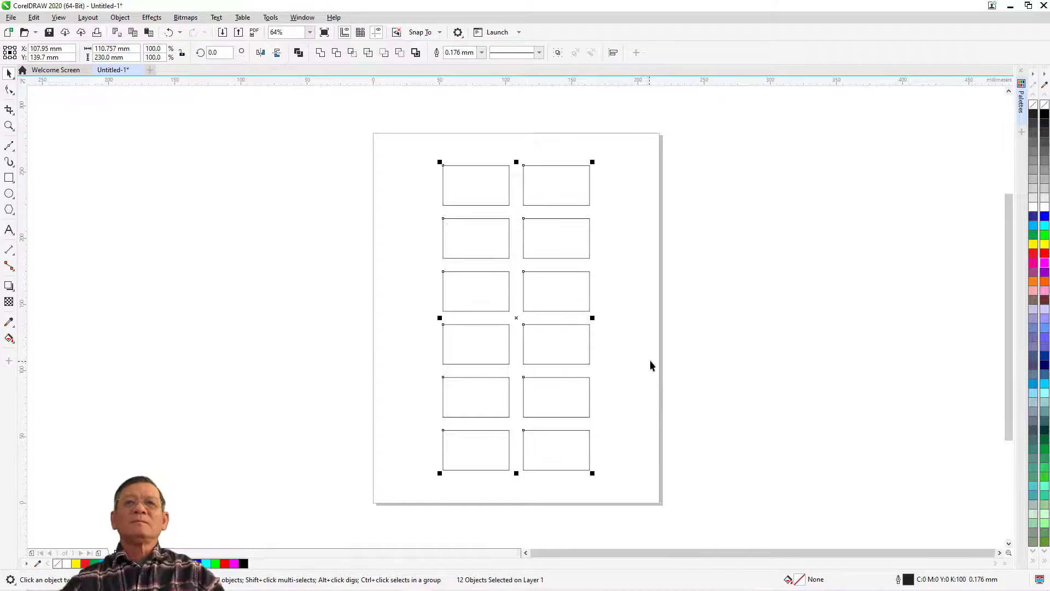
click(465, 188)
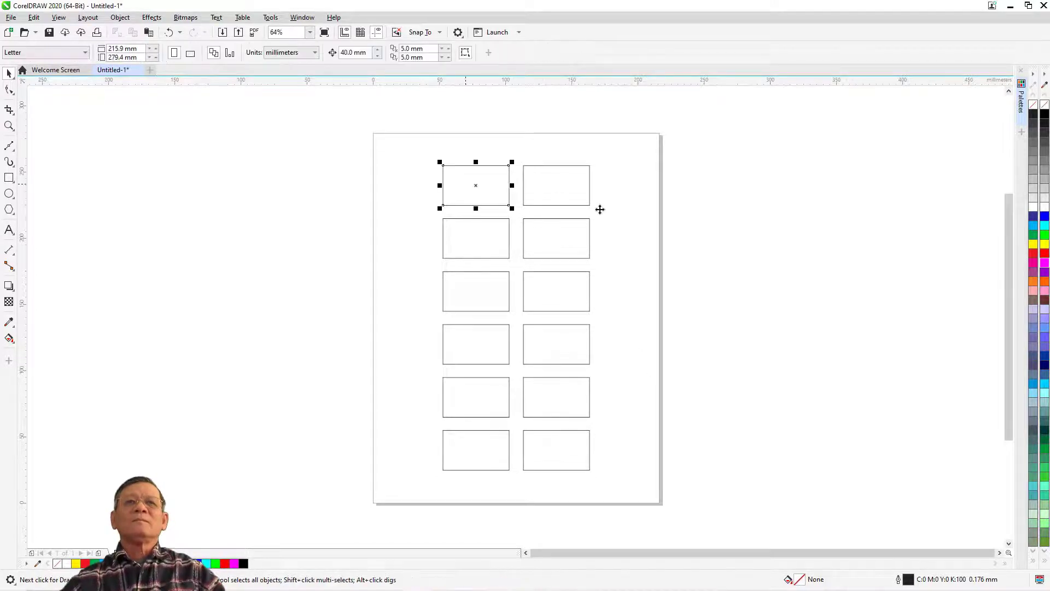
click(421, 191)
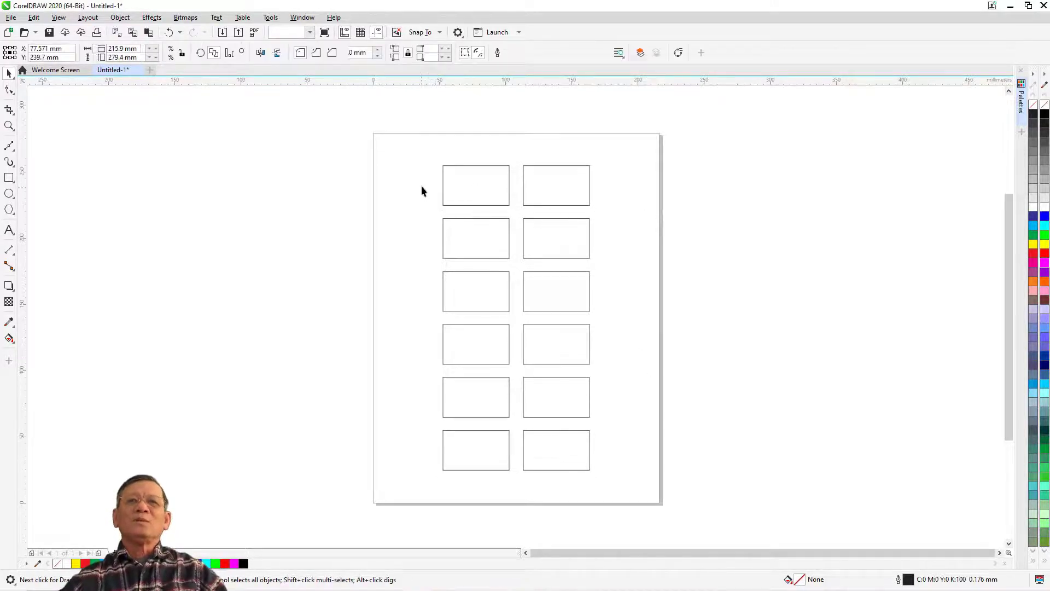
click(471, 144)
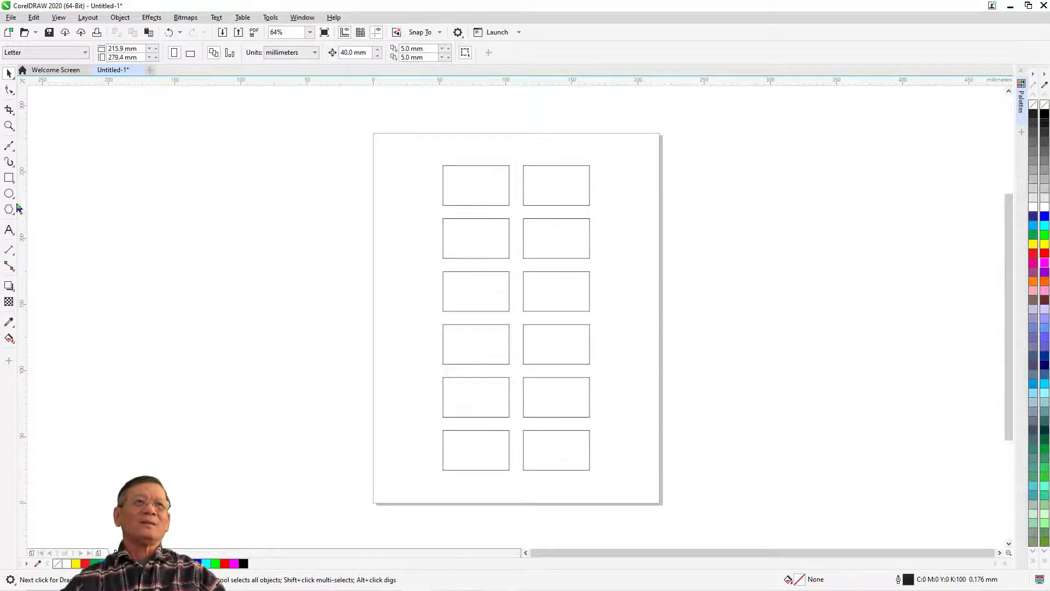
Add a two-line artistic text reading CMYK and RGB to the left of the first row of rectangles.
click(8, 230)
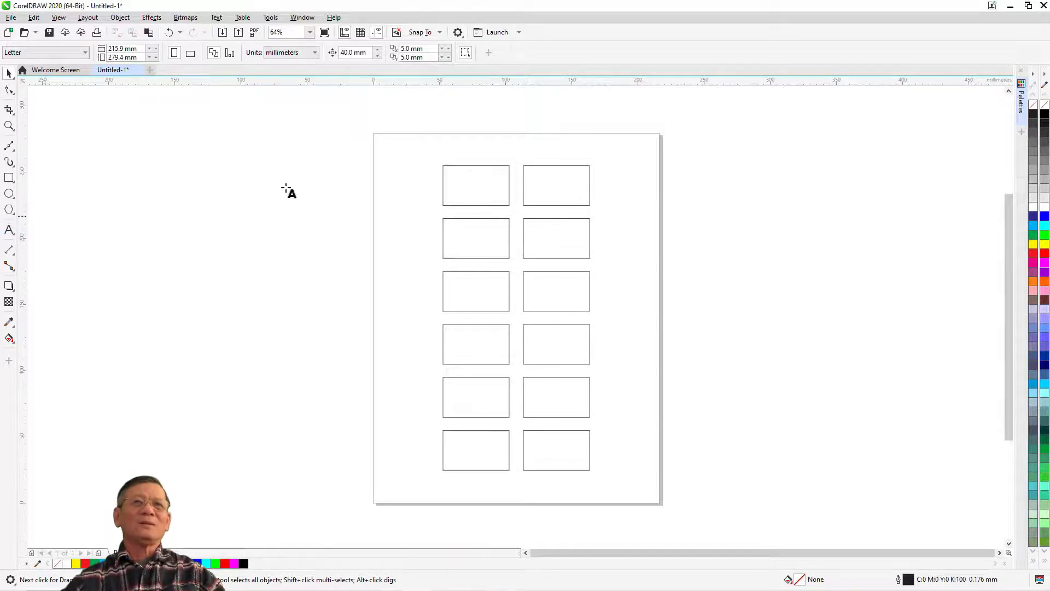
click(388, 189)
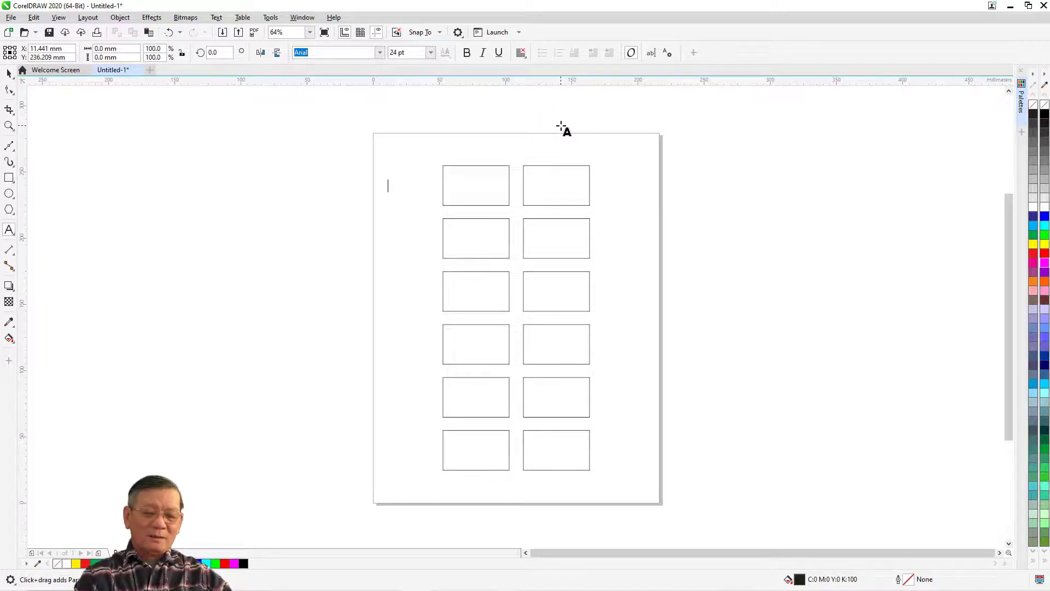
text(CMY)
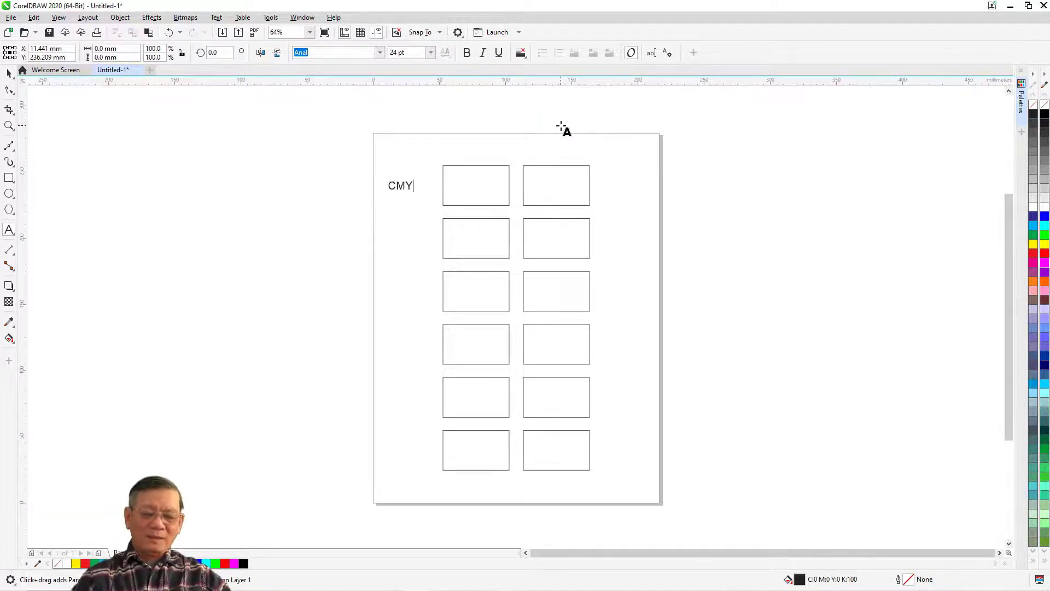
text(K )
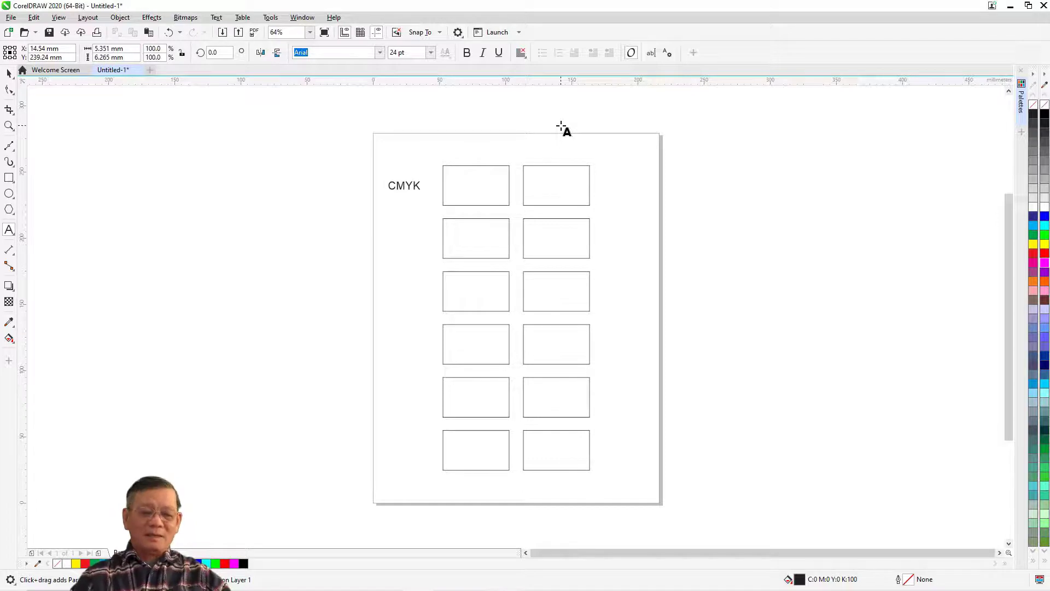
text(RGB)
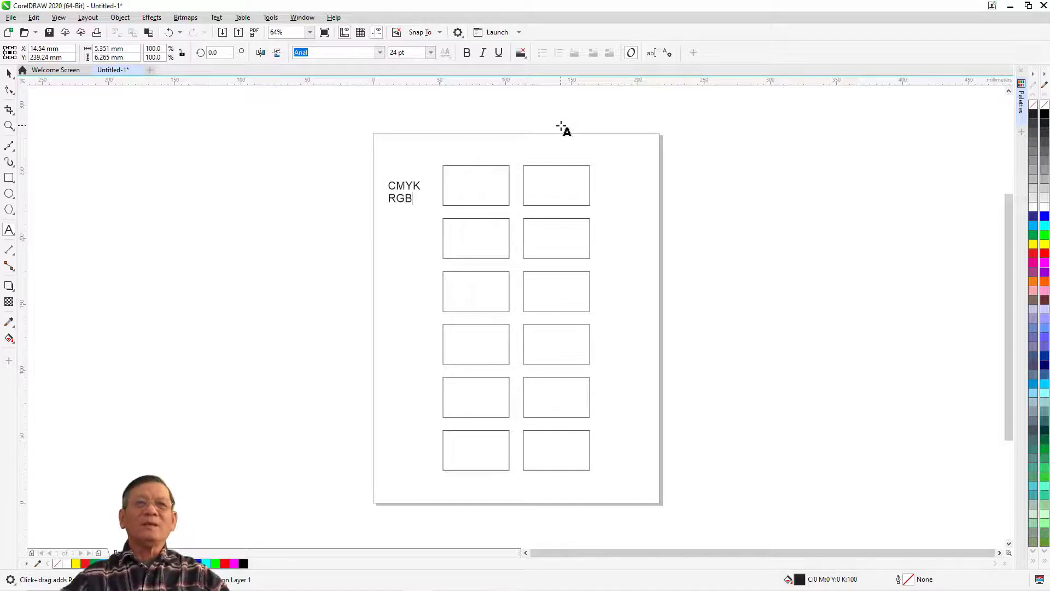
key(Escape)
key(ctrl+space)
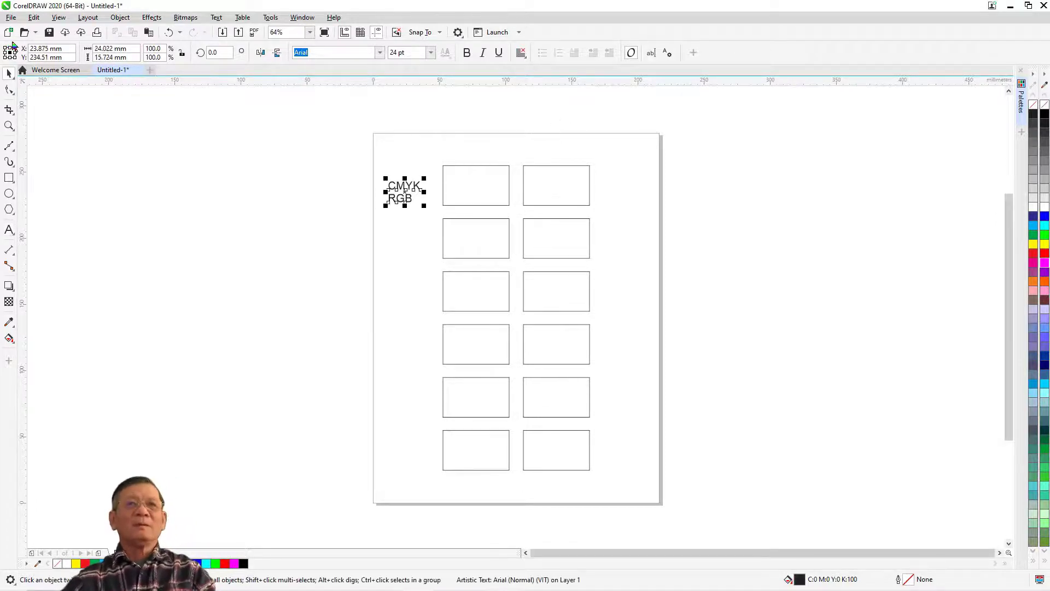
Make the CMYK/RGB text bold and break it apart into two separate text objects.
click(466, 52)
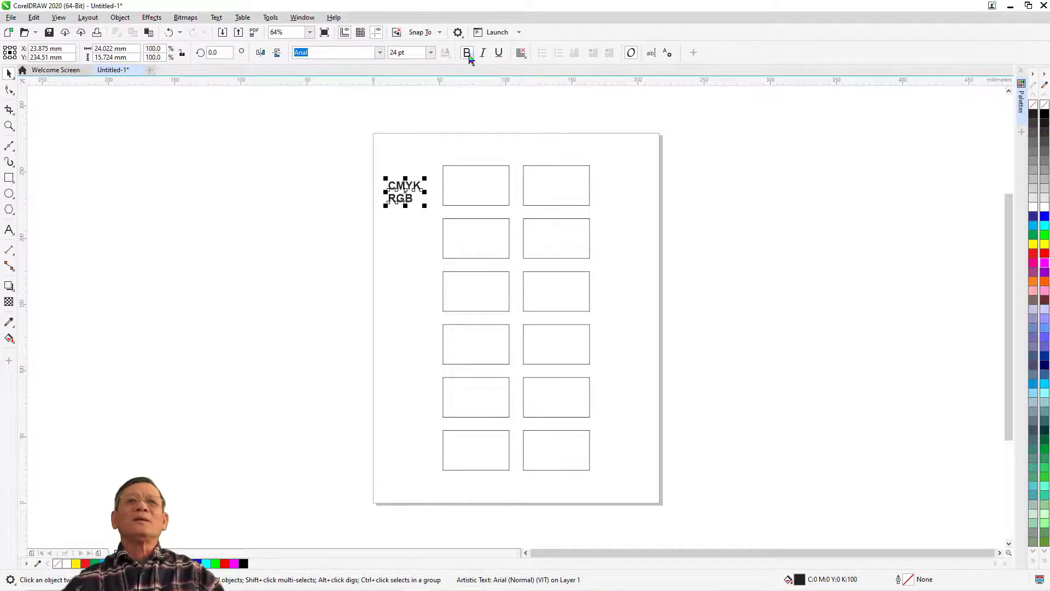
key(ctrl+k)
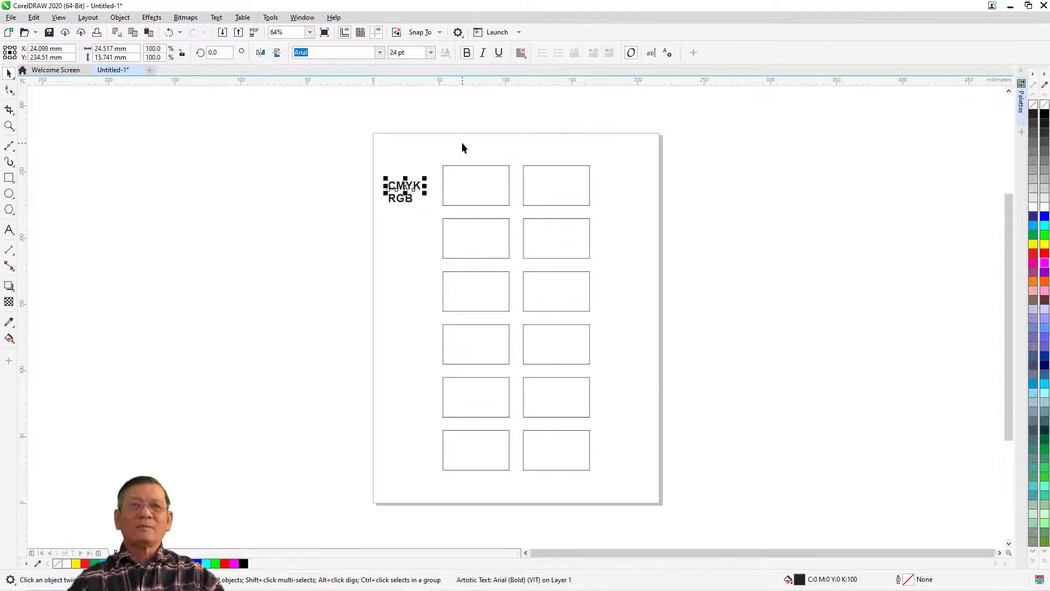
click(421, 133)
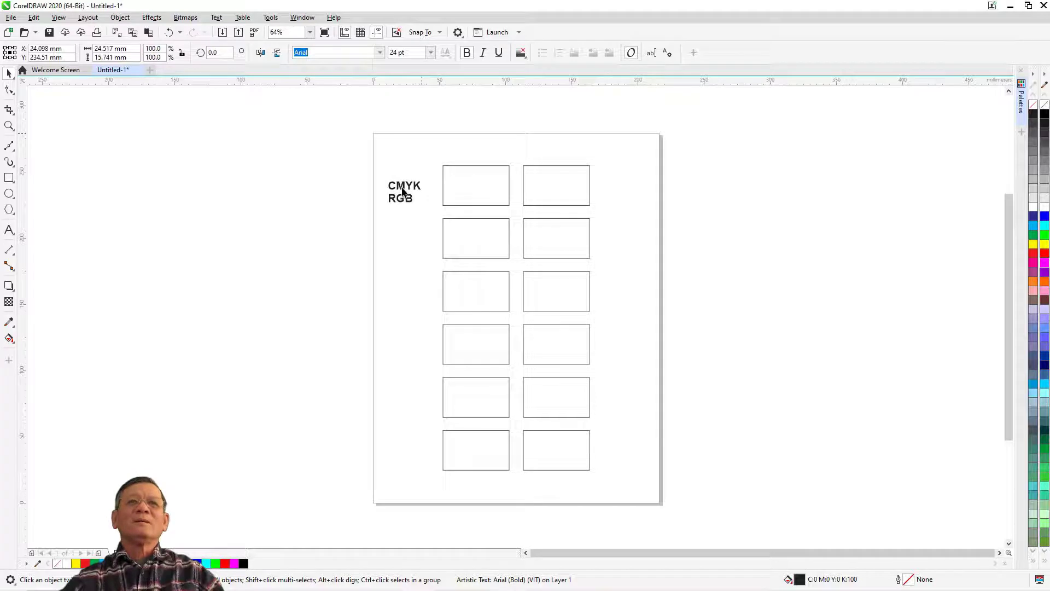
Centre the CMYK label horizontally and vertically in the first row's left rectangle.
click(402, 190)
shift+click(469, 166)
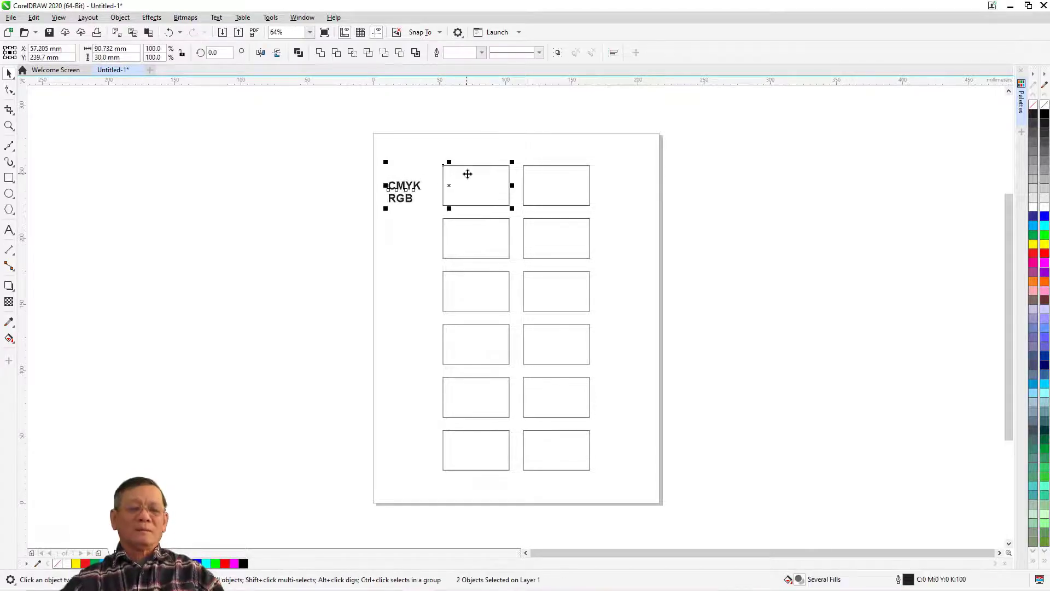
key(e)
key(c)
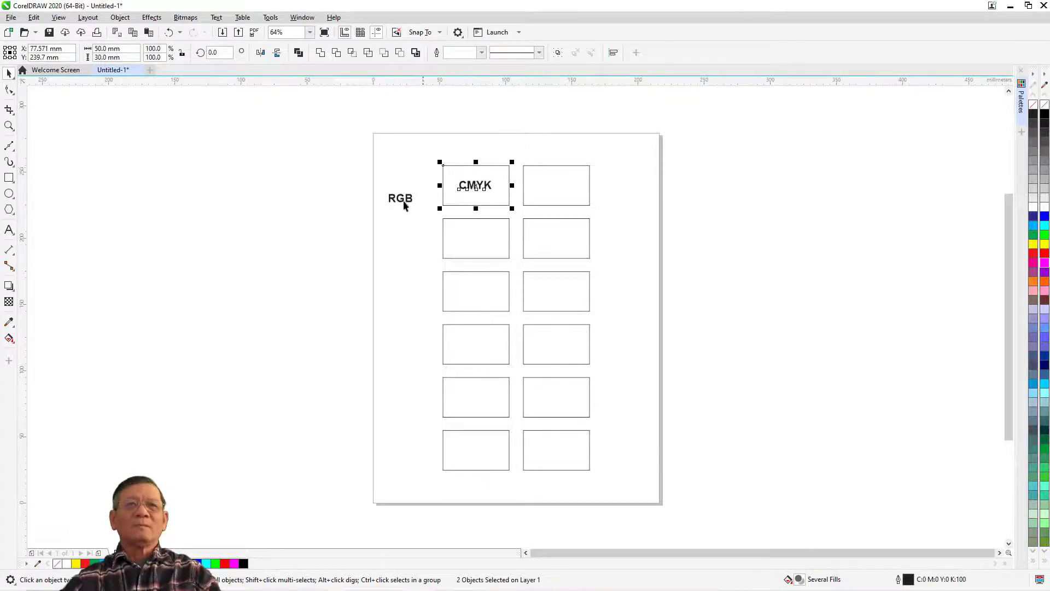
Centre the RGB label horizontally and vertically in the first row's right rectangle.
click(401, 198)
shift+click(555, 193)
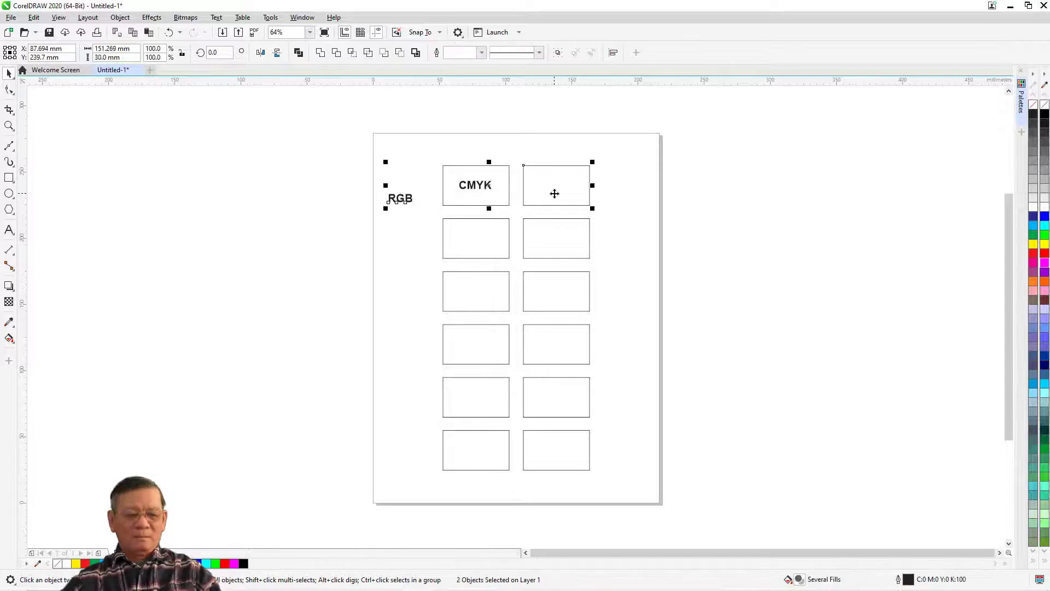
key(e)
key(c)
click(422, 168)
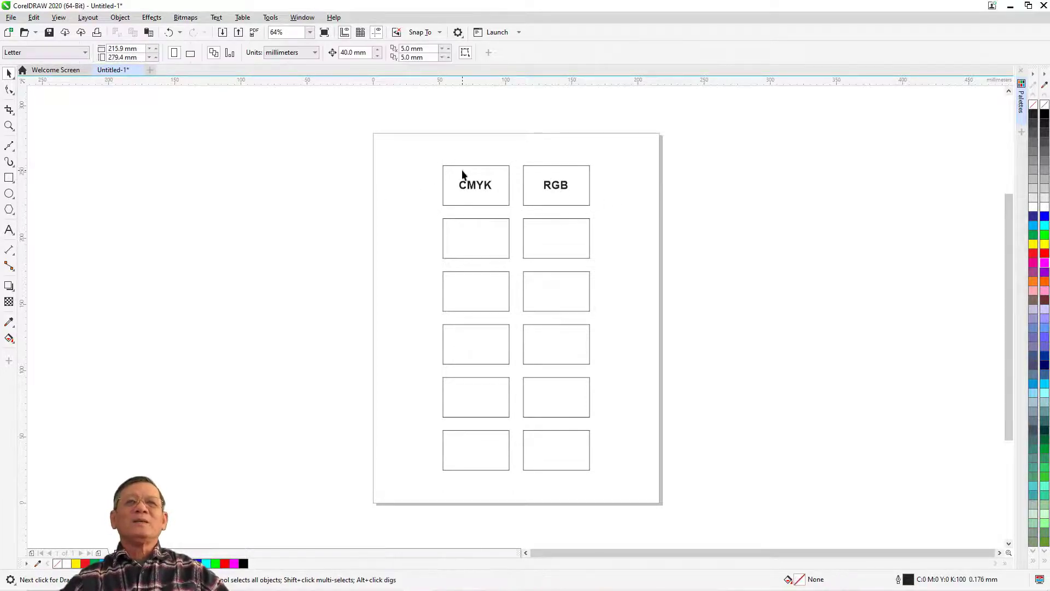
Fill the rectangle behind CMYK with CMYK palette black (K 100) and the one behind RGB with RGB palette black (#000000).
drag(424, 175, 592, 198)
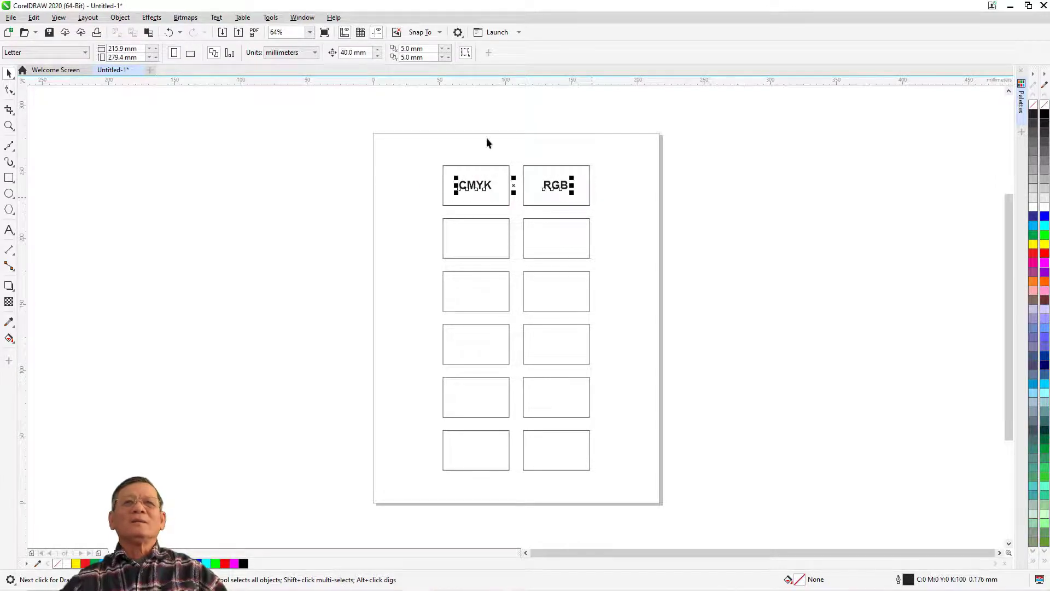
click(475, 174)
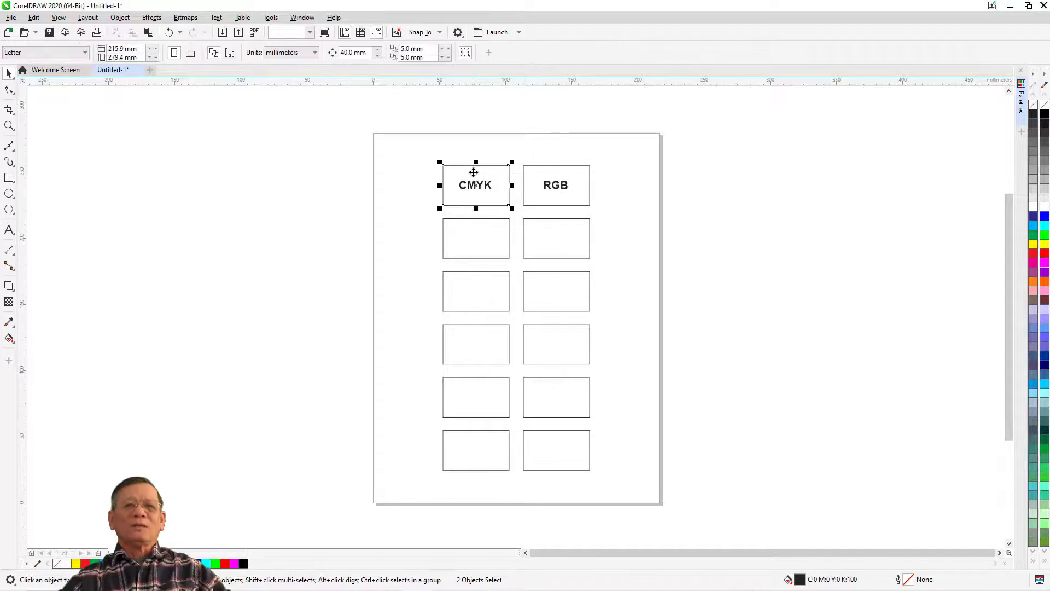
click(471, 165)
key(F4)
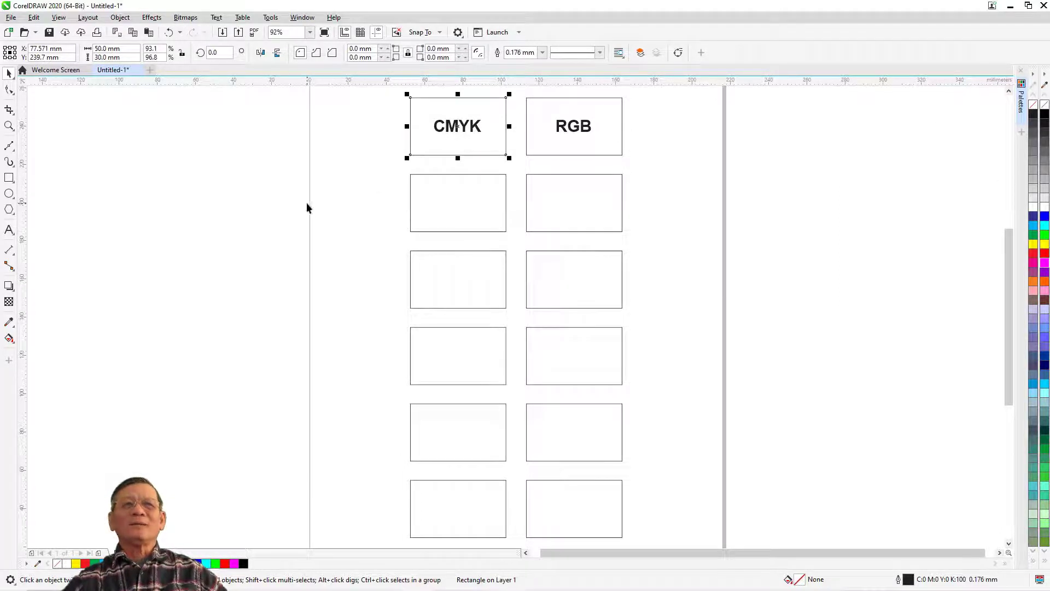
drag(304, 206, 640, 210)
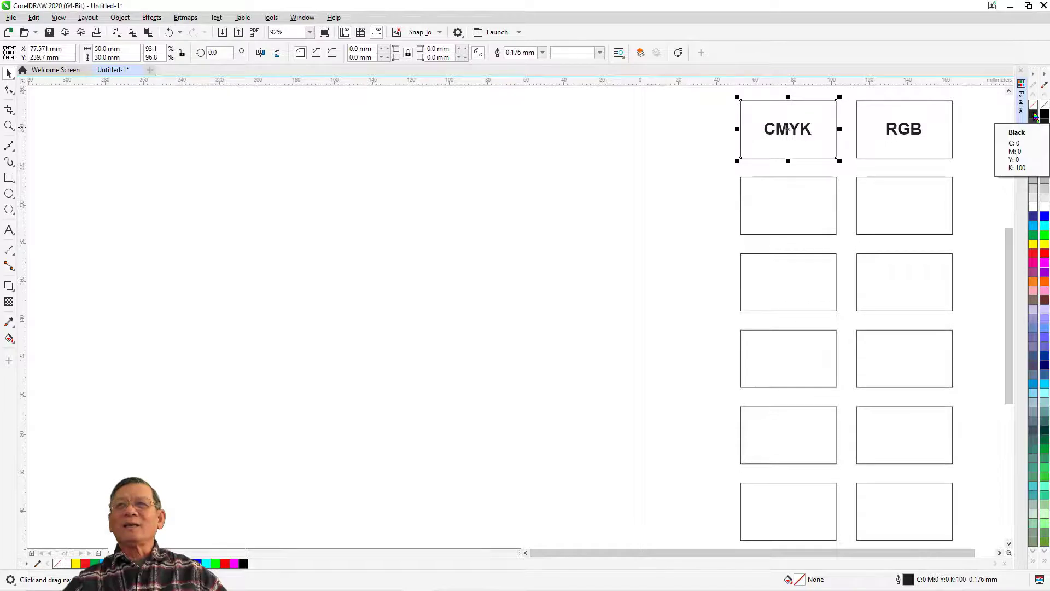
click(1034, 115)
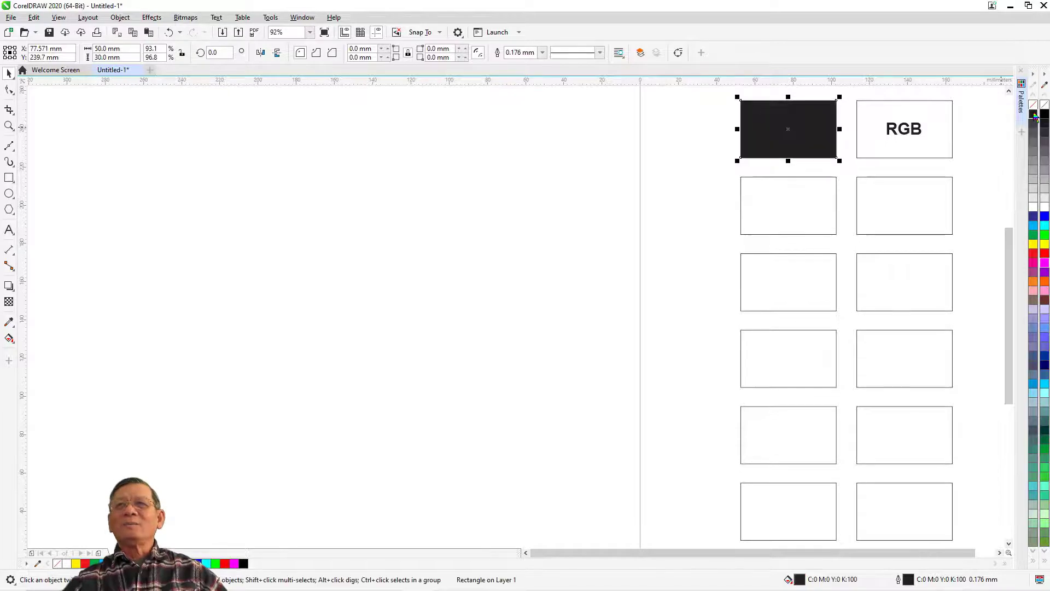
click(943, 106)
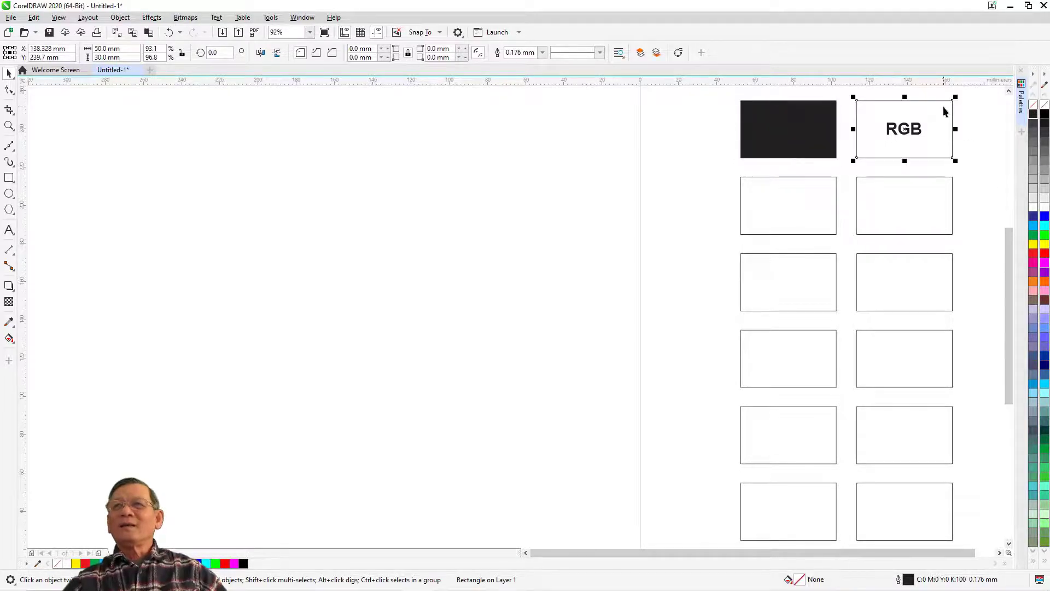
click(1045, 114)
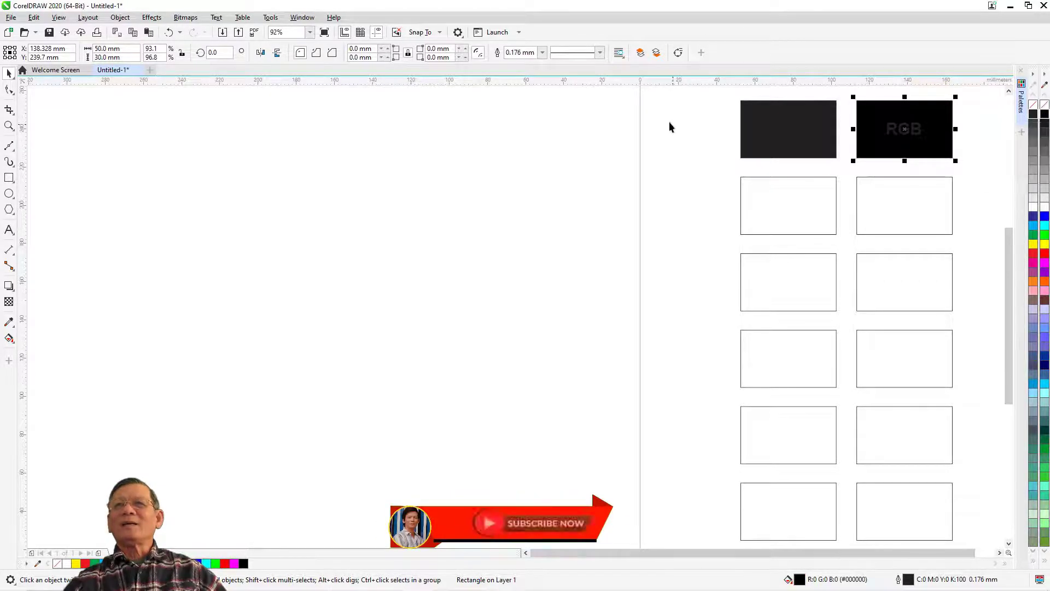
Fill both the CMYK and RGB labels with white and deselect them.
drag(671, 127, 973, 140)
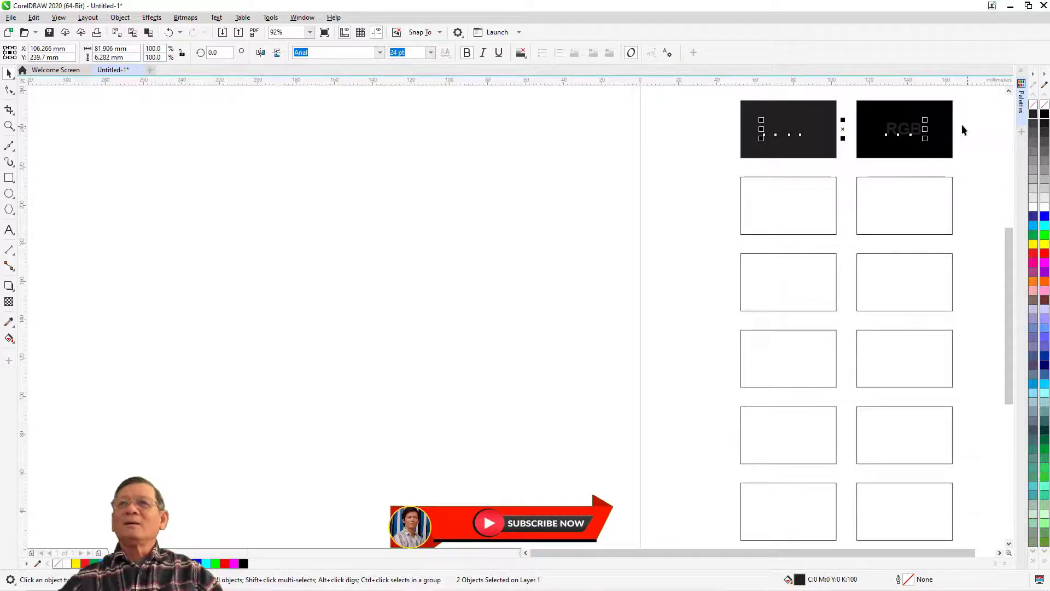
click(1040, 207)
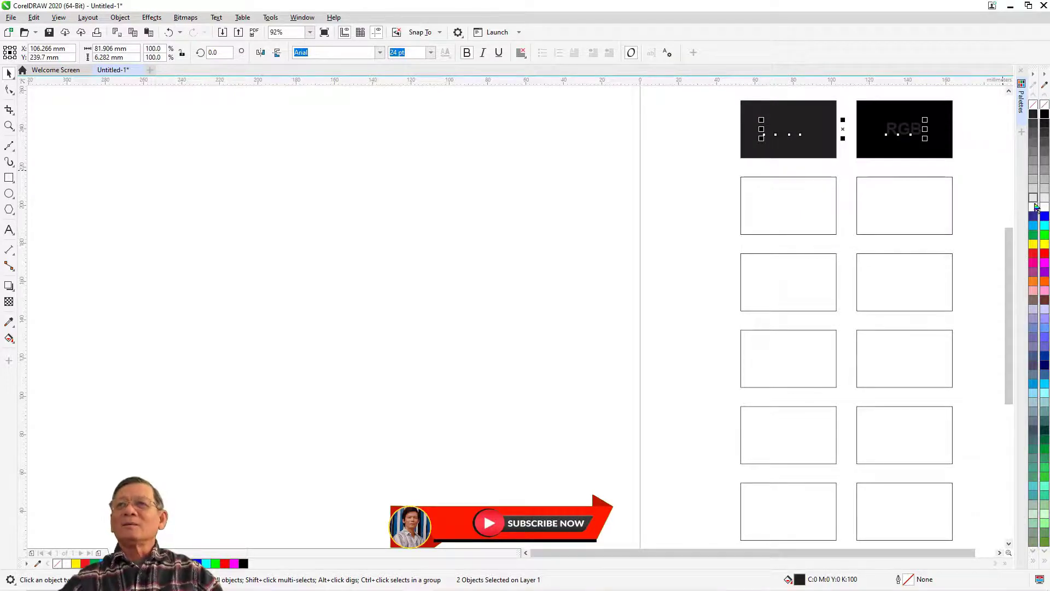
click(551, 164)
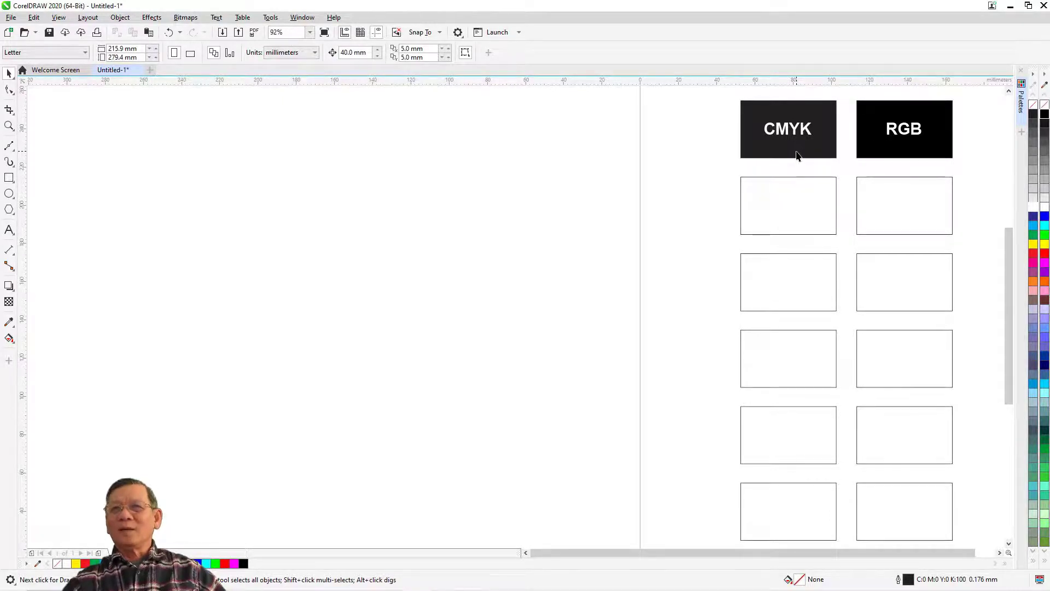
Fill the second row's left rectangle with CMYK palette blue and its right rectangle with RGB palette blue (#0000FF).
click(795, 206)
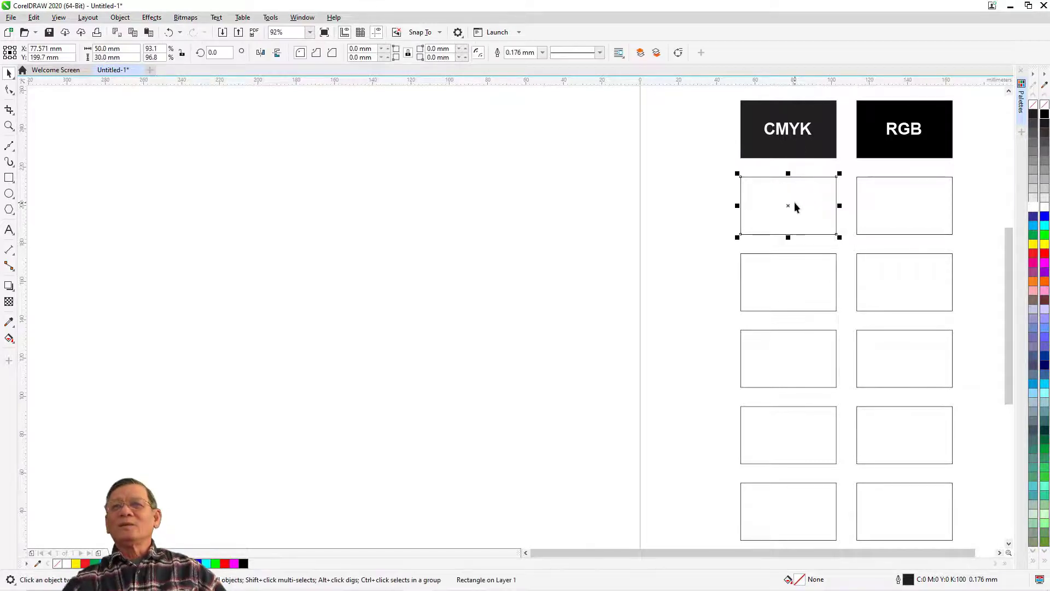
click(1035, 217)
click(921, 200)
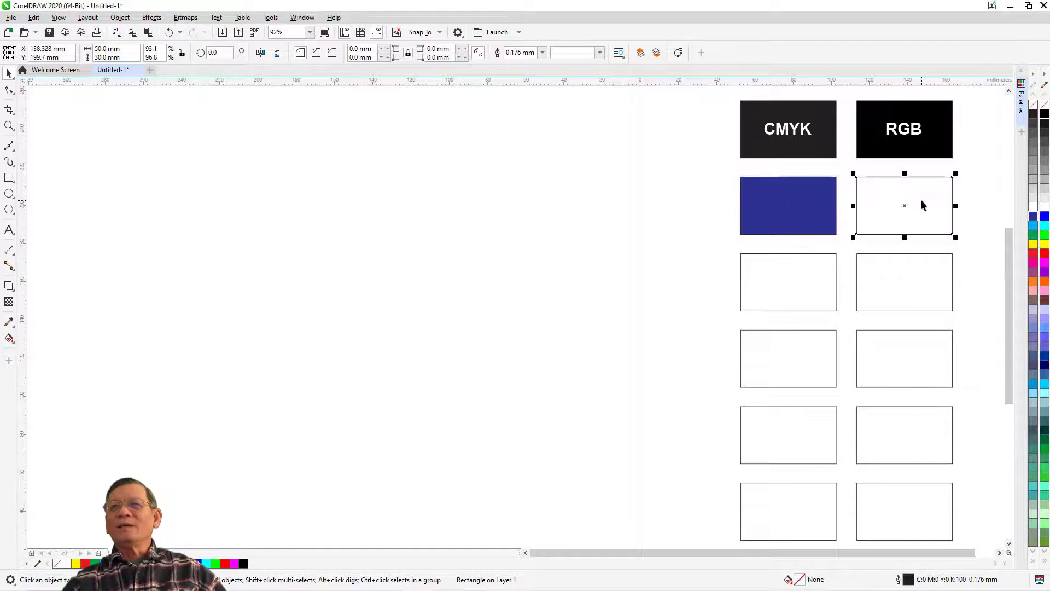
click(1046, 217)
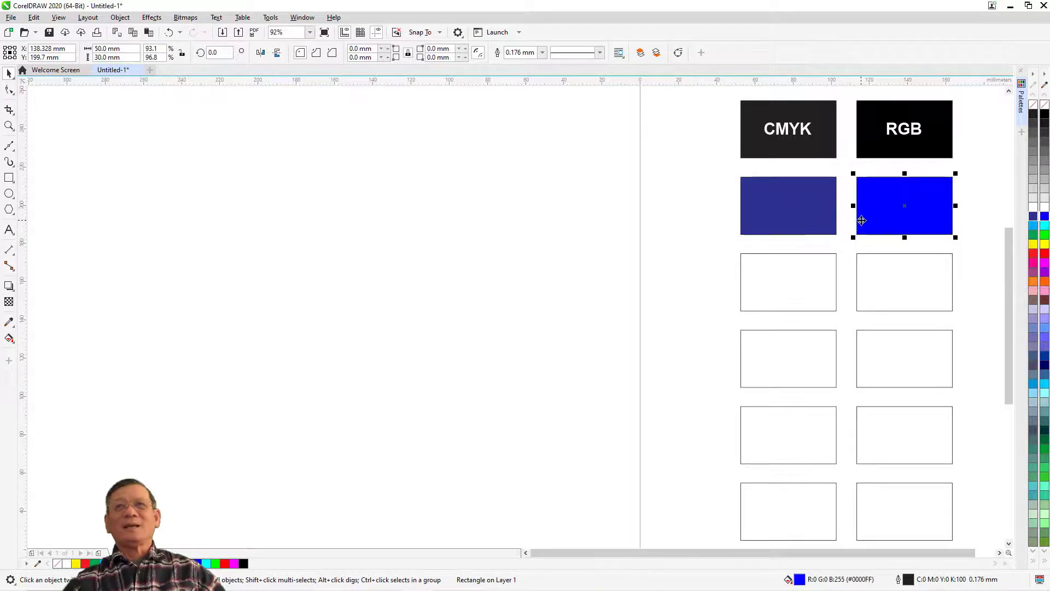
Fill the third row's left rectangle with CMYK palette cyan (C 100) and its right rectangle with RGB palette cyan (#00FFFF).
click(818, 260)
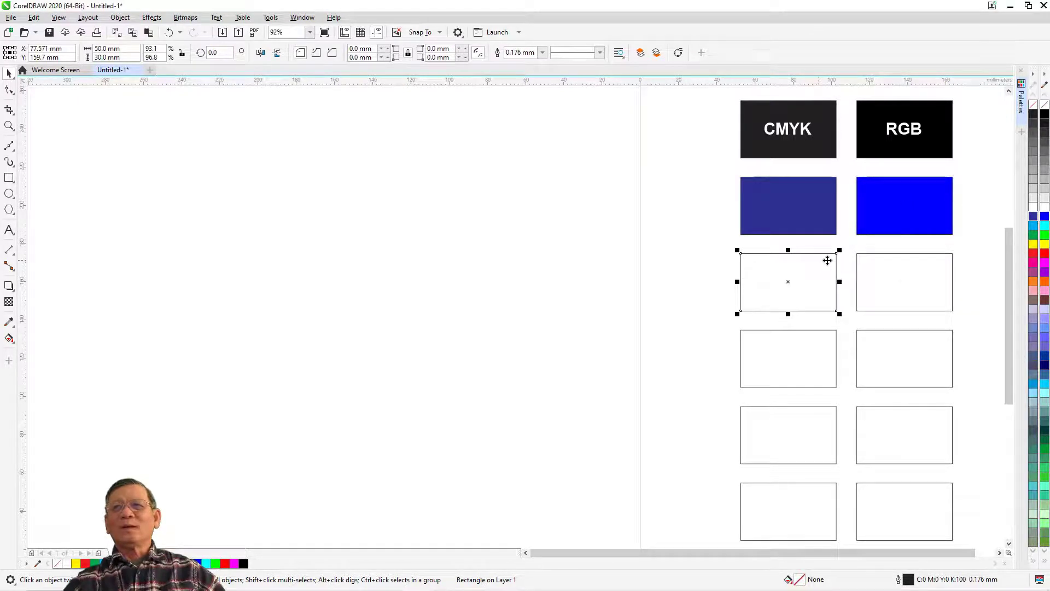
click(1034, 226)
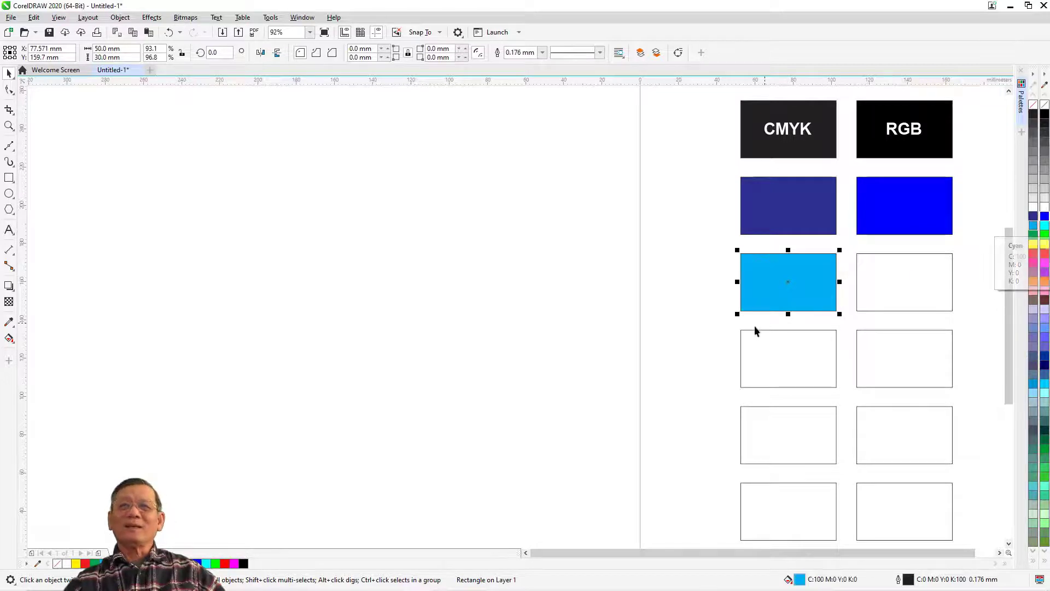
click(924, 301)
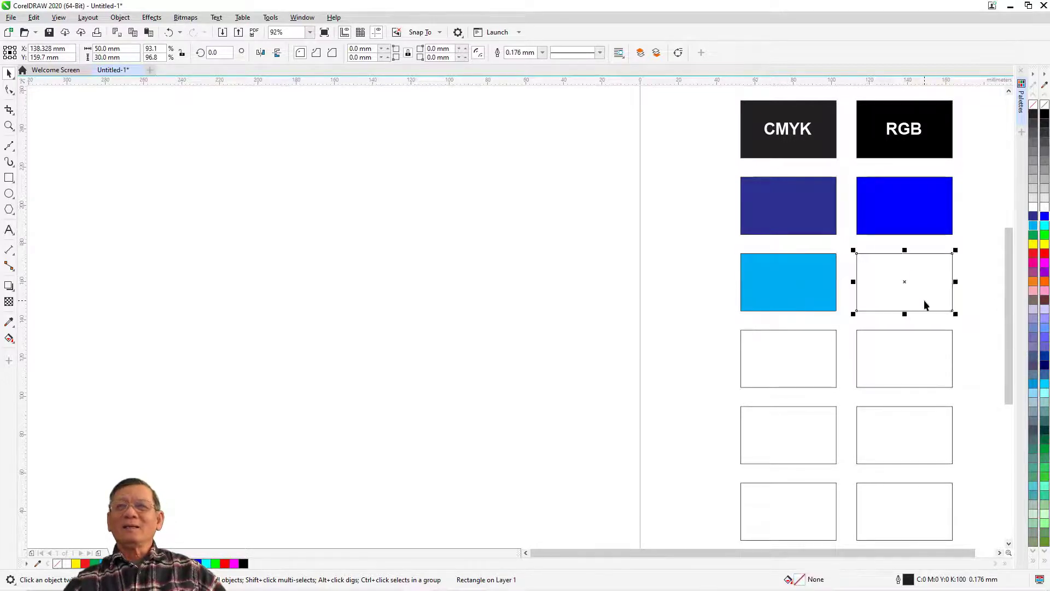
click(1045, 230)
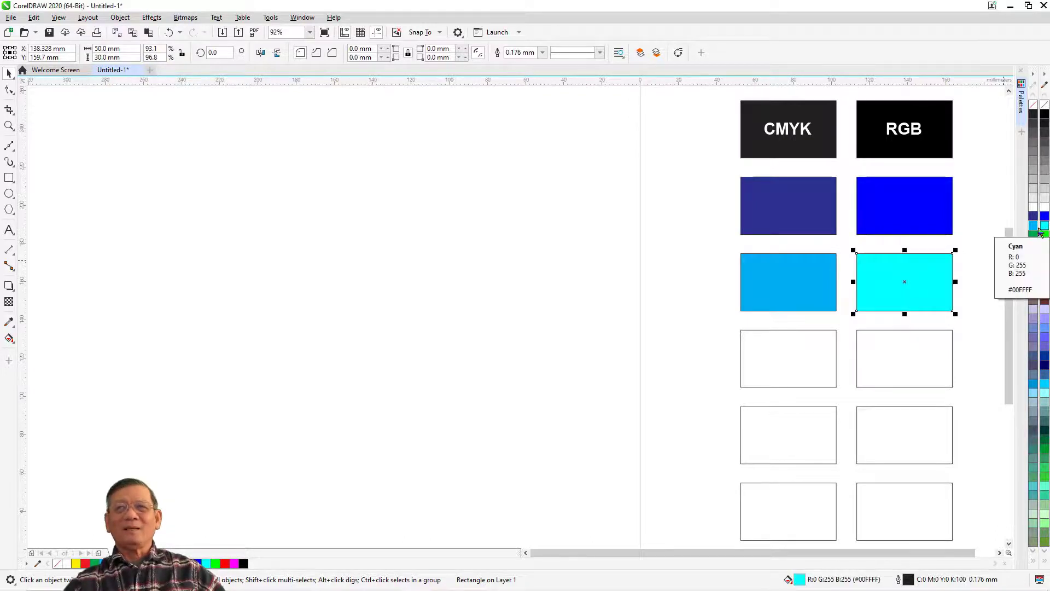
Fill the fourth row's left rectangle with CMYK palette green and its right rectangle with RGB palette green (#00FF00).
click(792, 347)
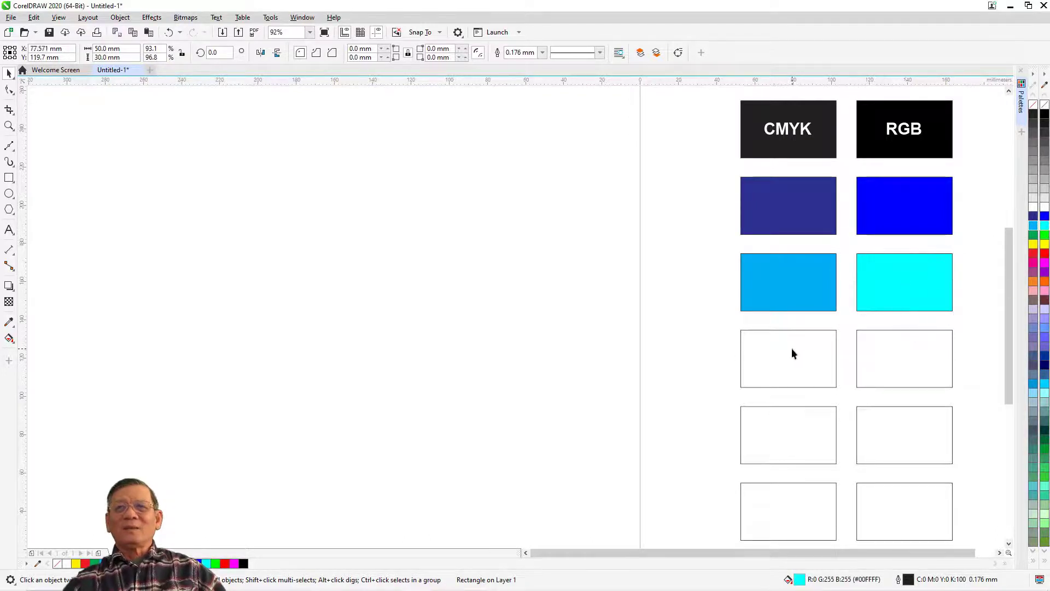
click(1034, 241)
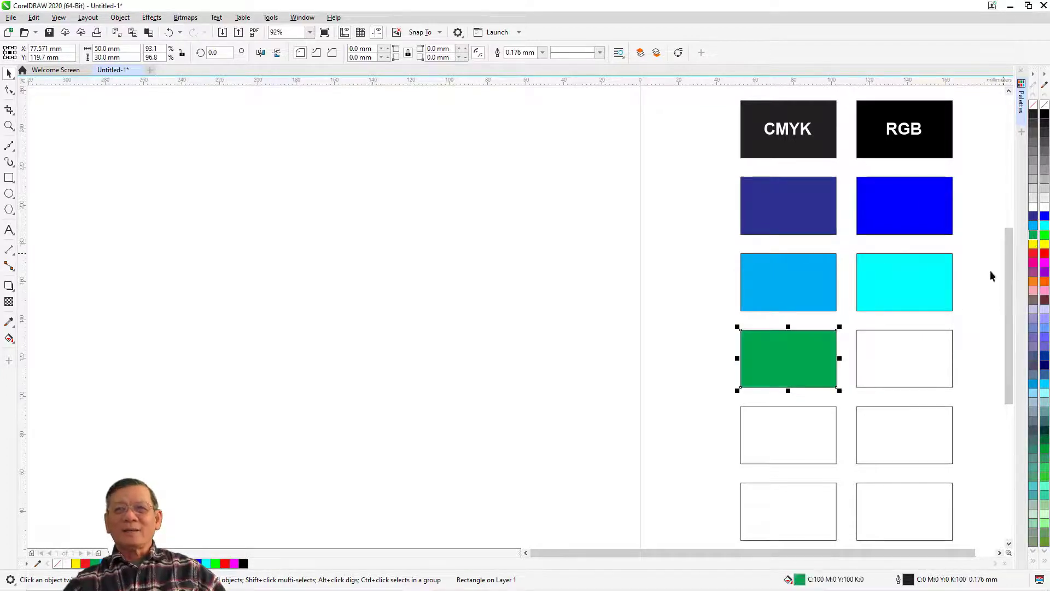
click(939, 340)
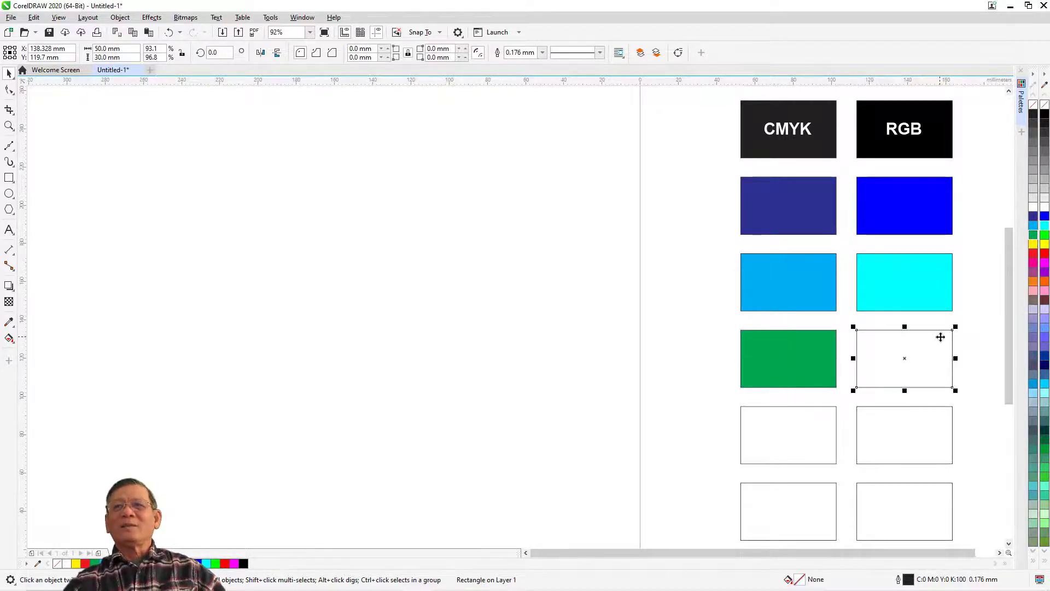
click(1044, 236)
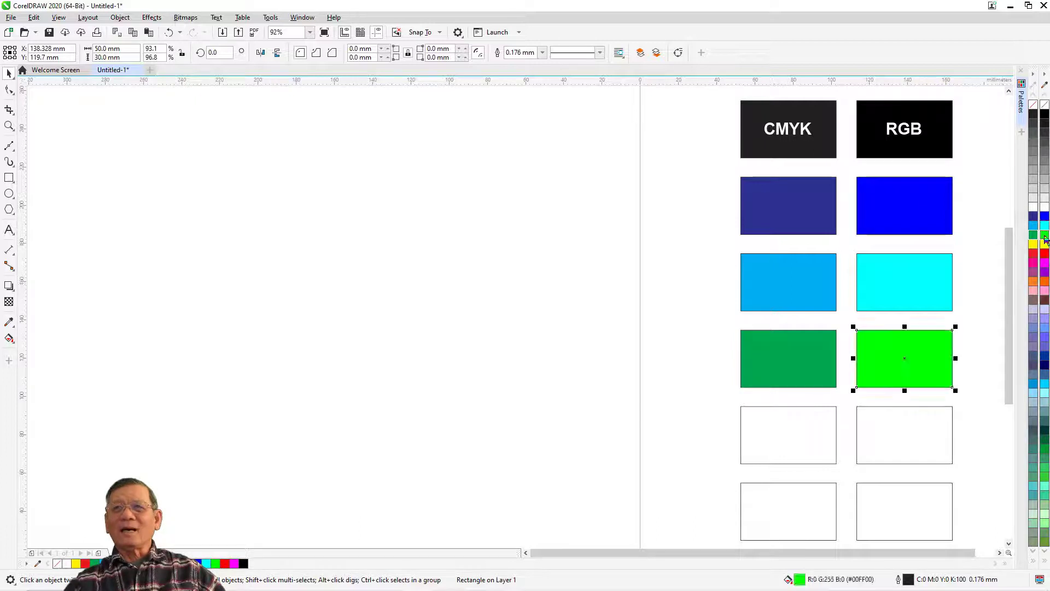
Fill the fifth row's left rectangle with CMYK palette red (M 100, Y 100) and its right rectangle with RGB palette red (#FF0000).
click(774, 431)
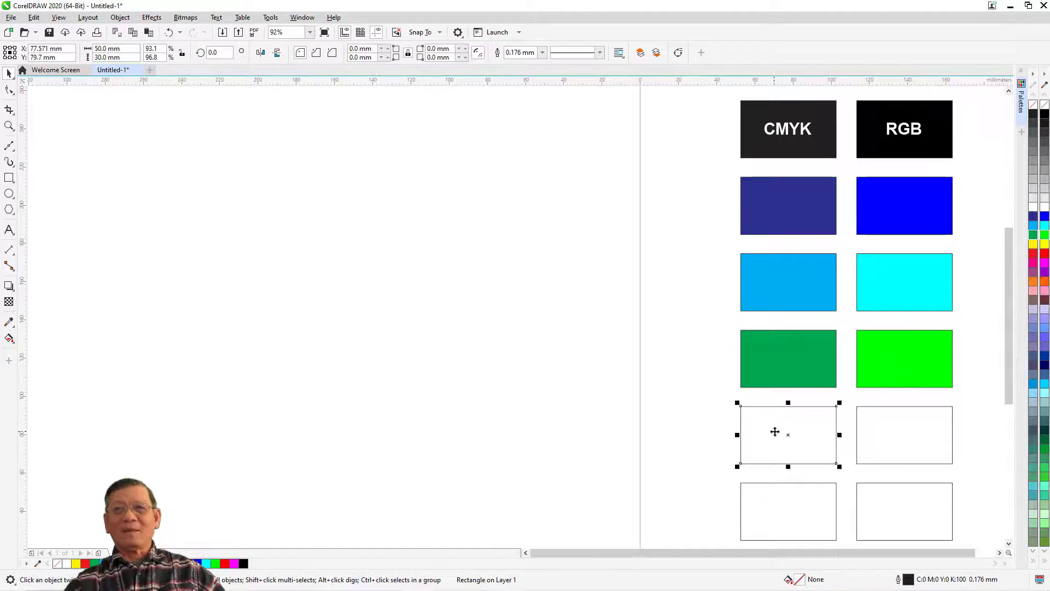
click(1034, 255)
click(953, 418)
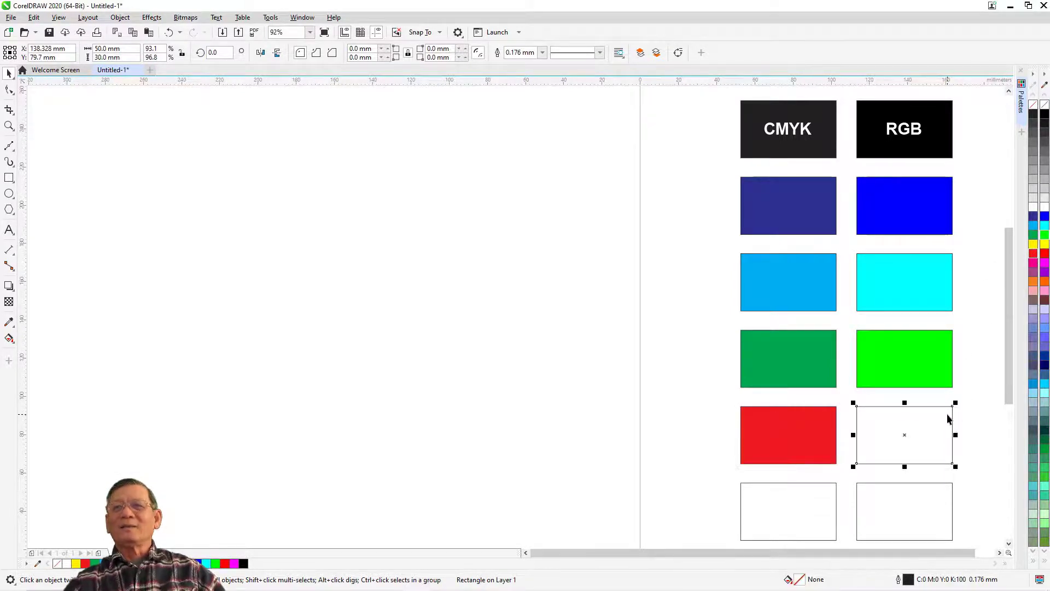
click(1044, 255)
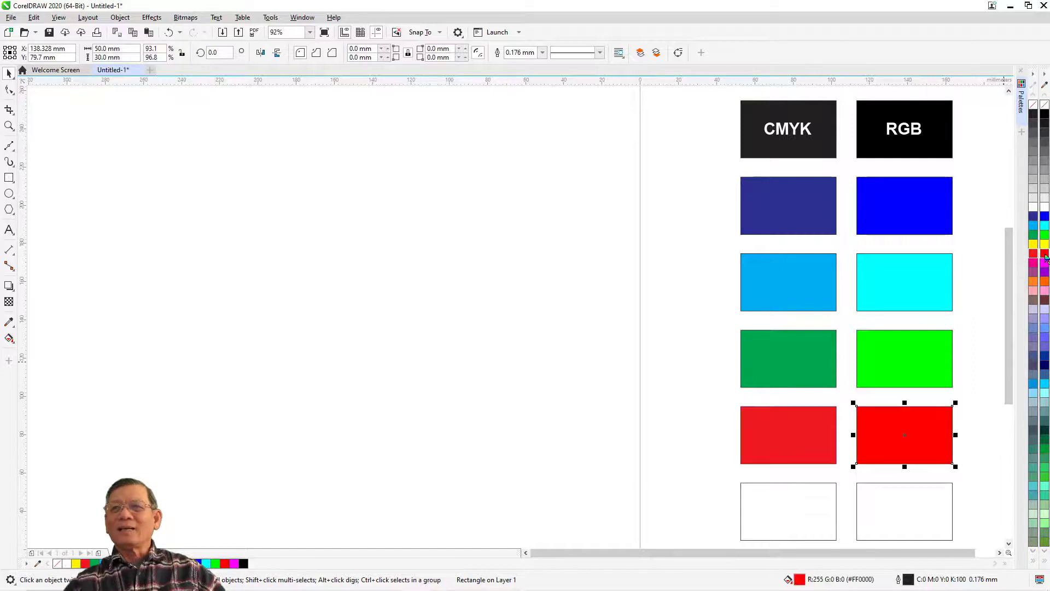
Fill the sixth row's left rectangle with CMYK palette magenta and its right one with RGB palette magenta (#FF00FF), and deselect.
click(806, 514)
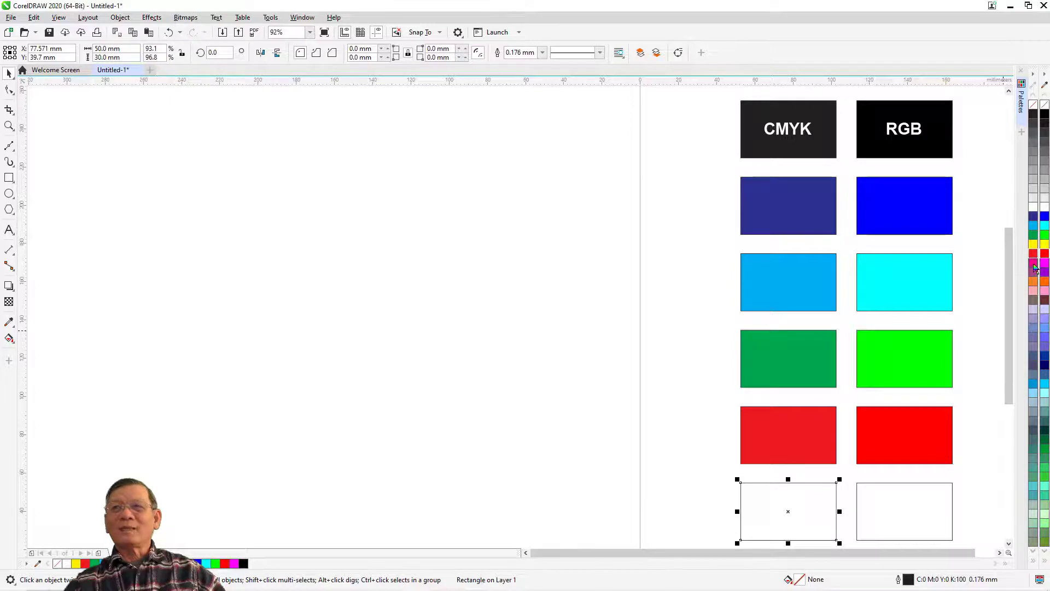
click(1036, 268)
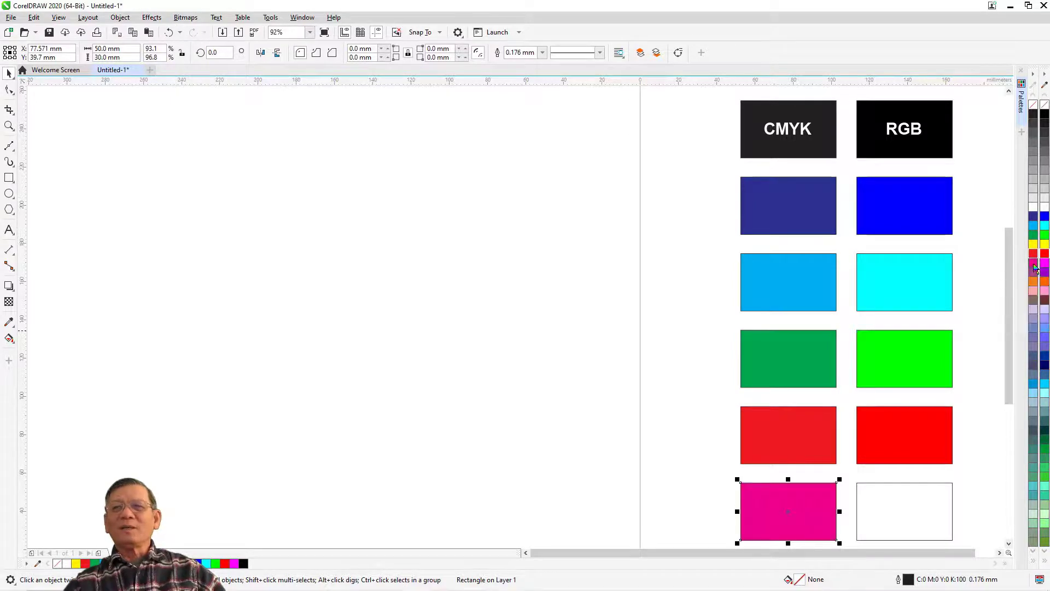
click(890, 514)
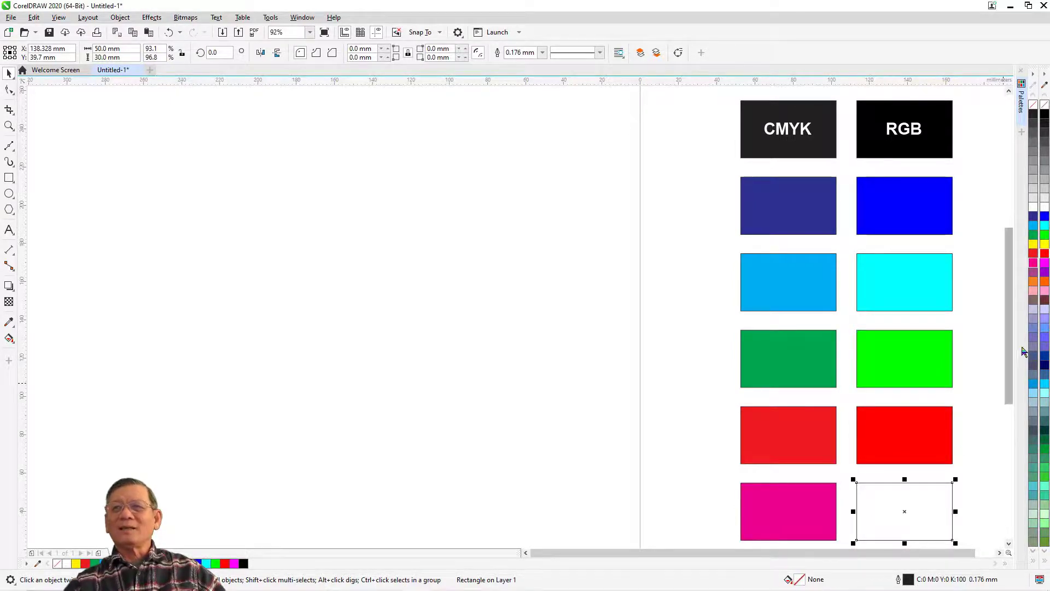
click(1045, 267)
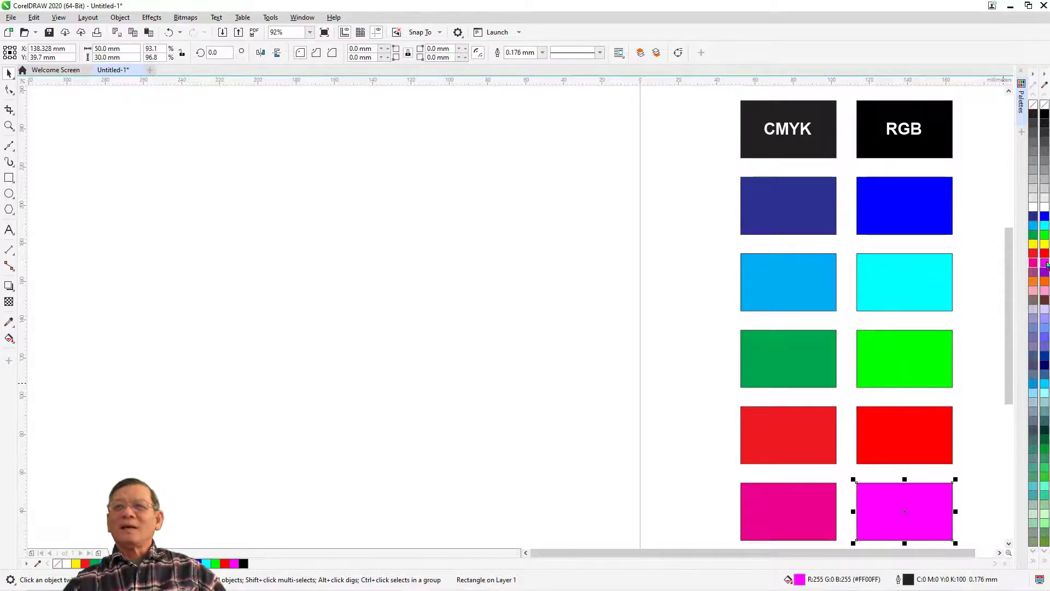
click(979, 497)
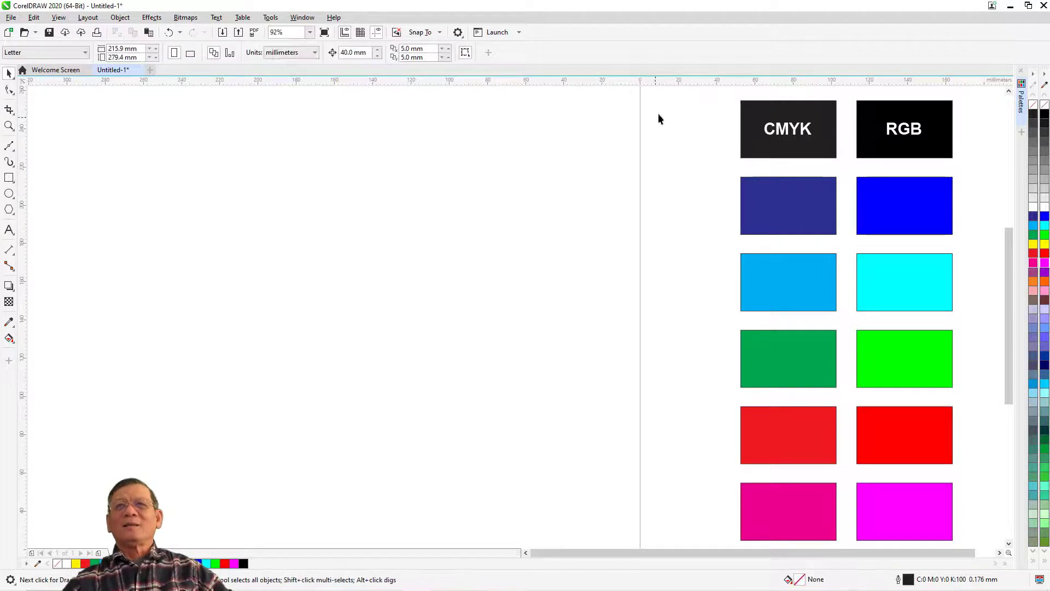
Duplicate the first row's CMYK and RGB labels together onto each of the five rows below and deselect them.
drag(667, 108, 949, 155)
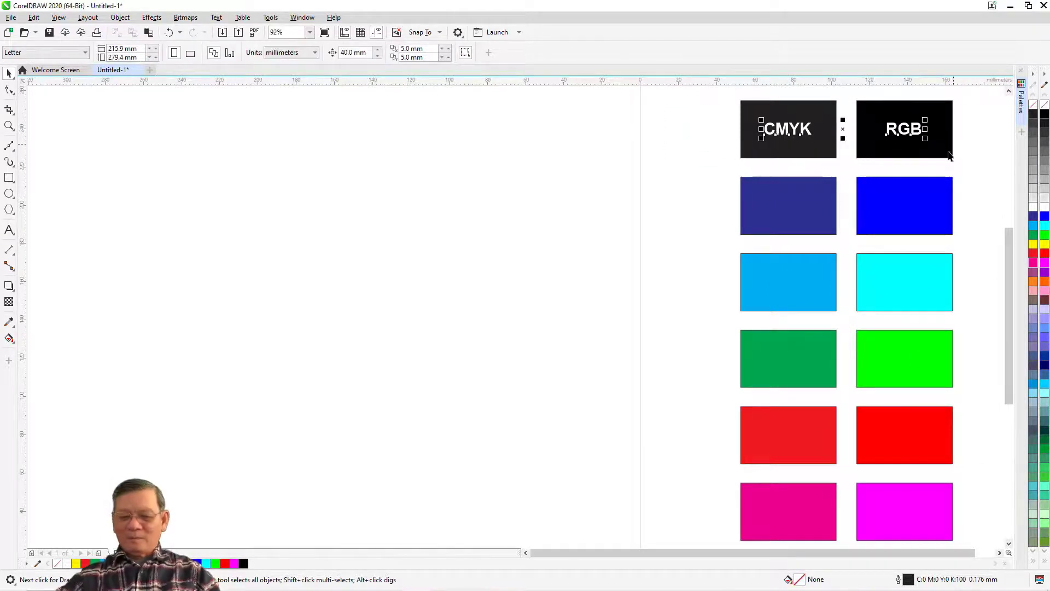
key(ctrl+d)
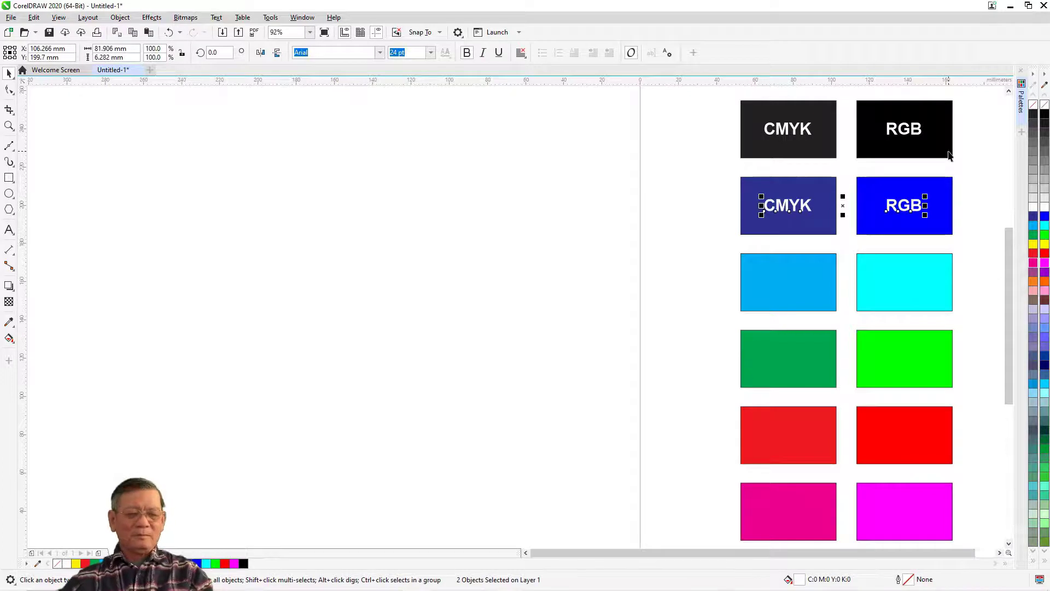
key(ctrl+d)
key(ctrl+d)
key(ctrl+d)
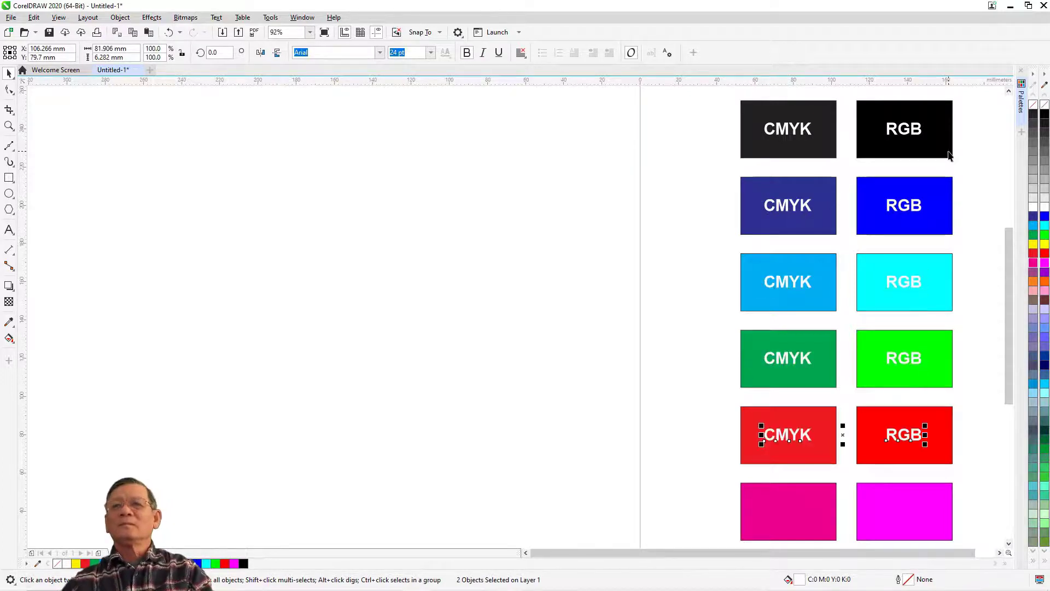
key(ctrl+d)
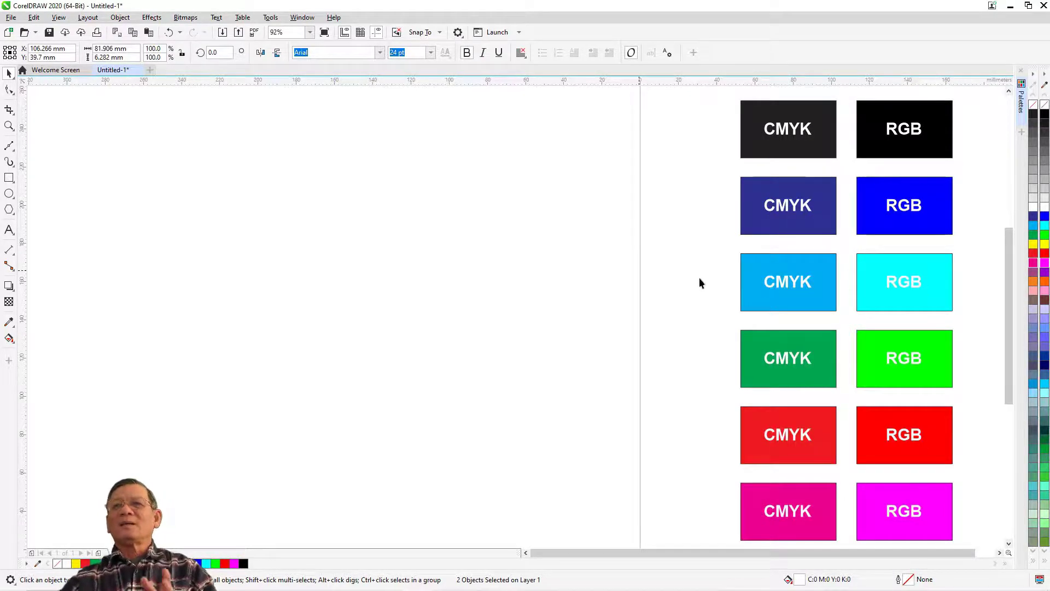
click(699, 277)
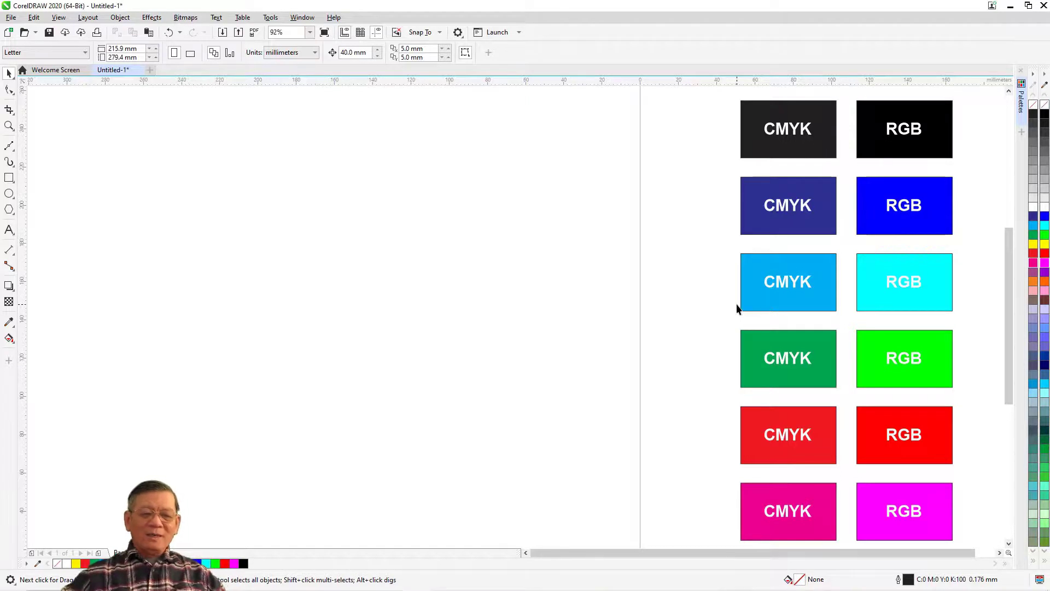
Close the Untitled-1 document containing the colour comparison grid.
click(813, 420)
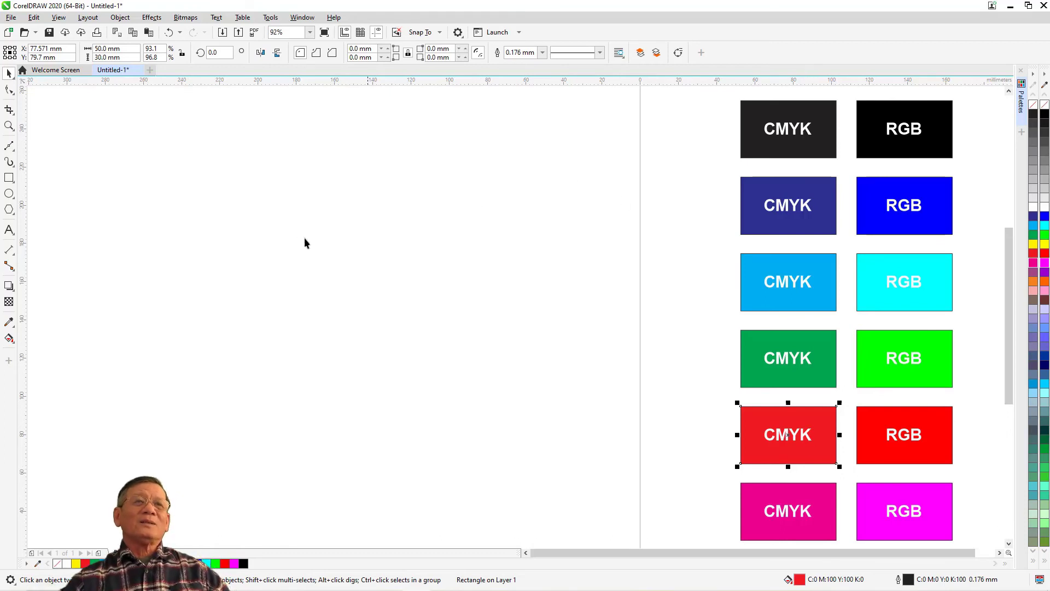
click(141, 72)
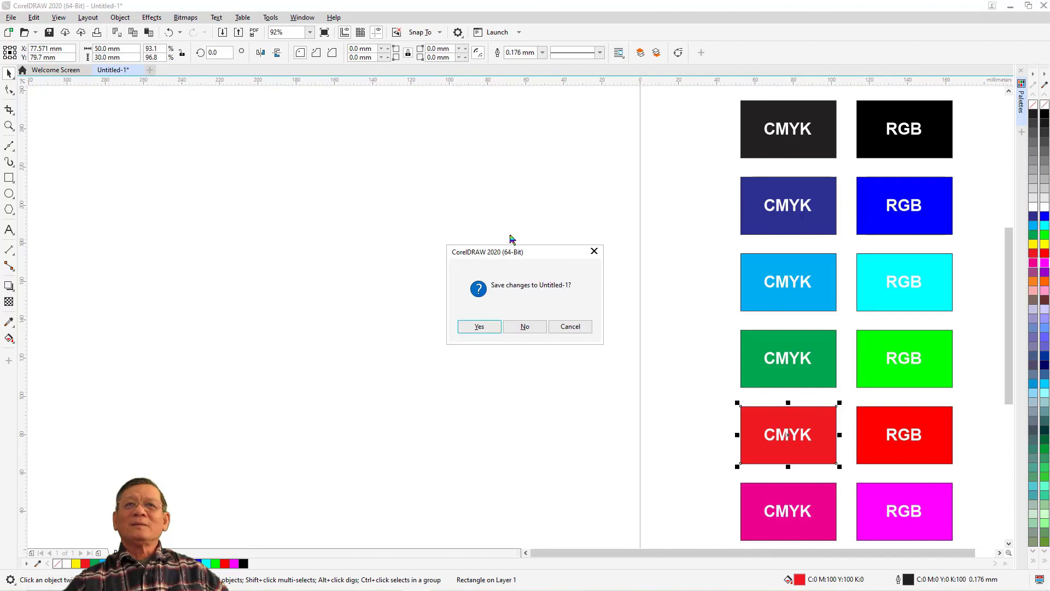